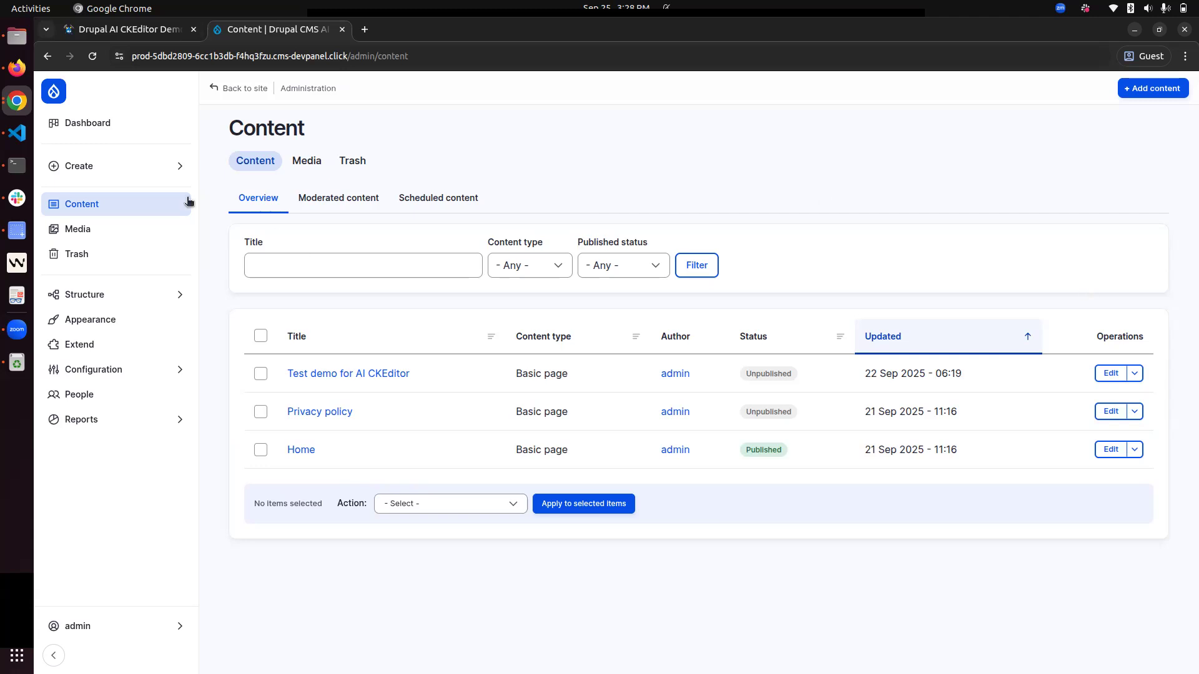
# Start a new Basic page and discard the previously saved draft.
pyautogui.click(161, 172)
pyautogui.click(256, 168)
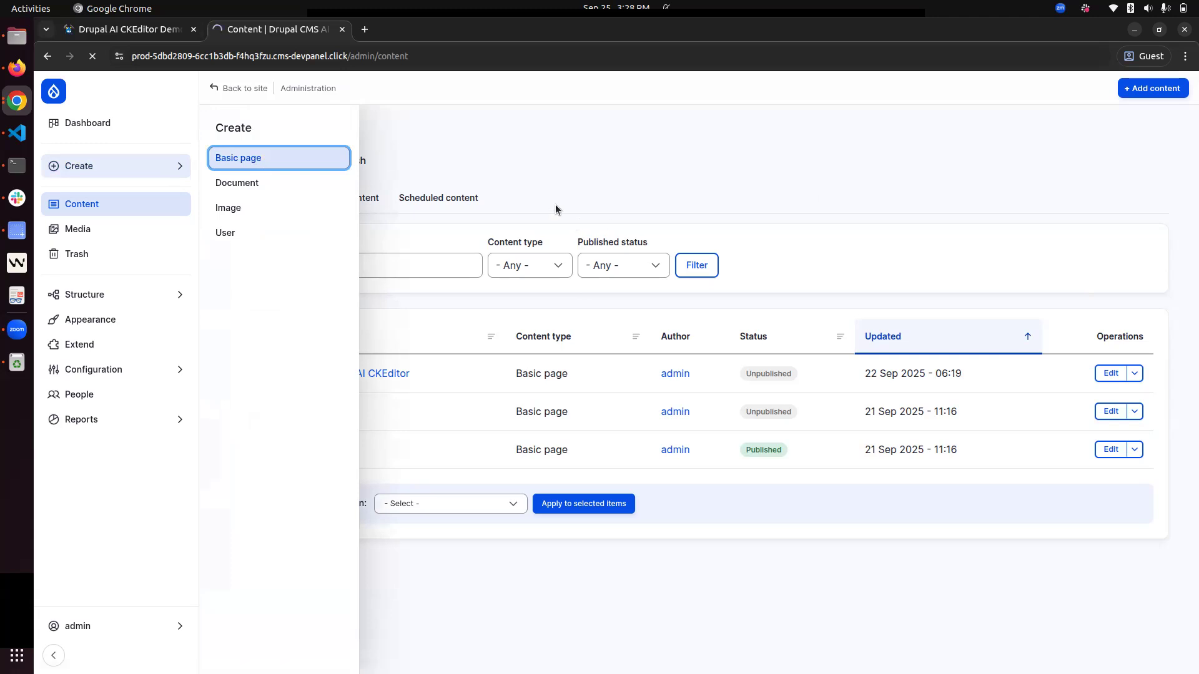
pyautogui.scroll(-5, 549, 328)
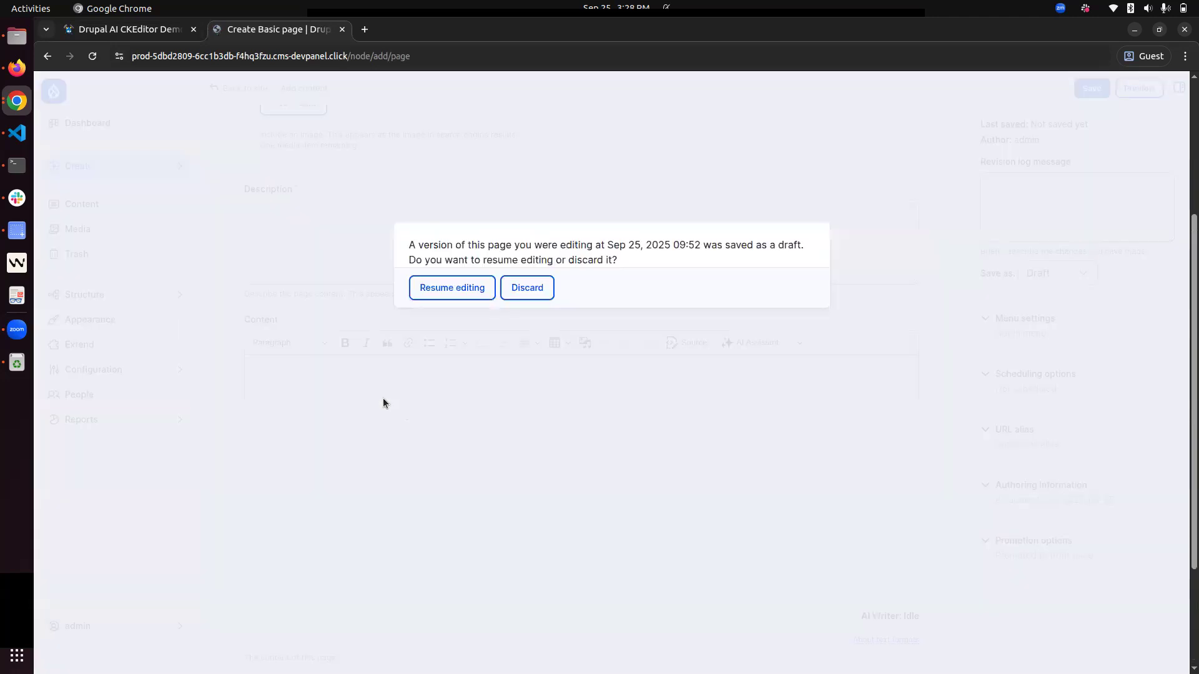
pyautogui.click(524, 301)
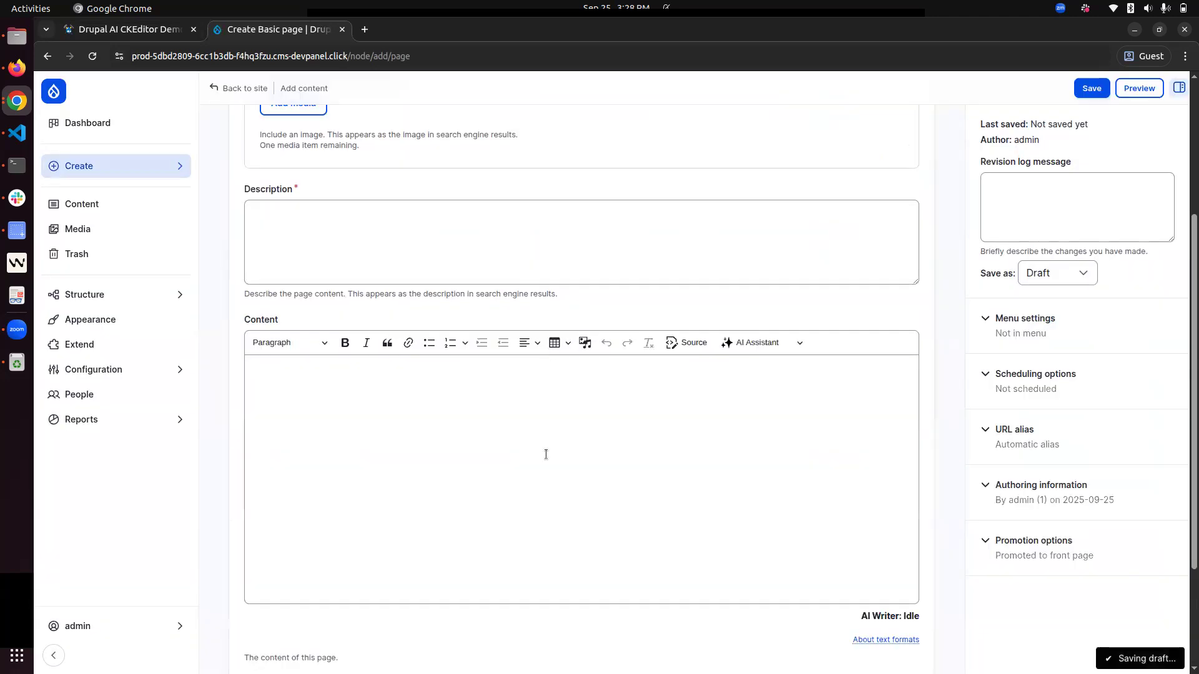
# Generate page content with the AI Assistant using the prompt "Create a blog on Cliamte change".
pyautogui.scroll(-3, 391, 470)
pyautogui.scroll(8, 332, 321)
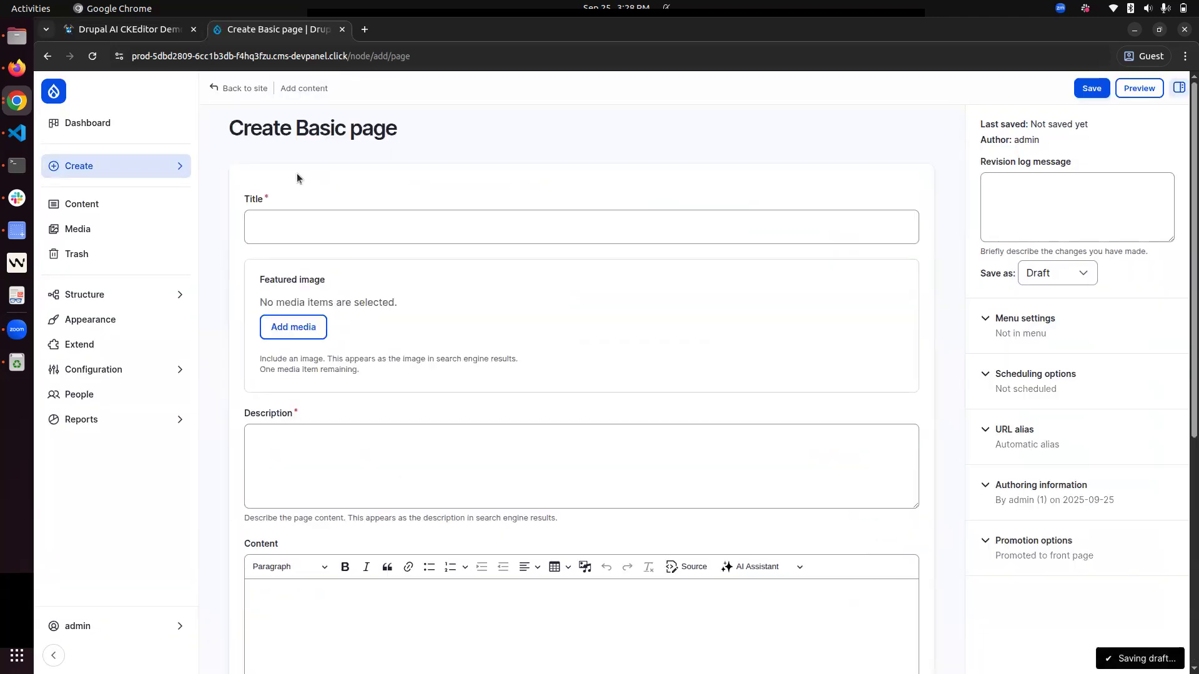
pyautogui.scroll(-5, 317, 356)
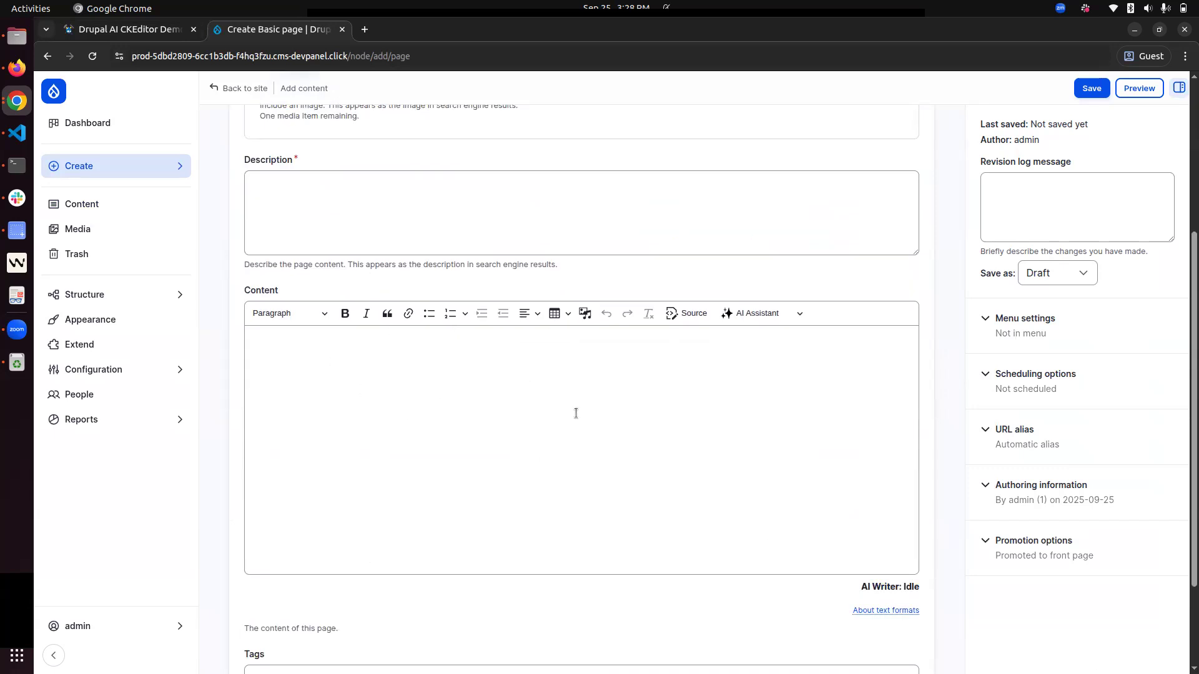
pyautogui.scroll(-1, 573, 412)
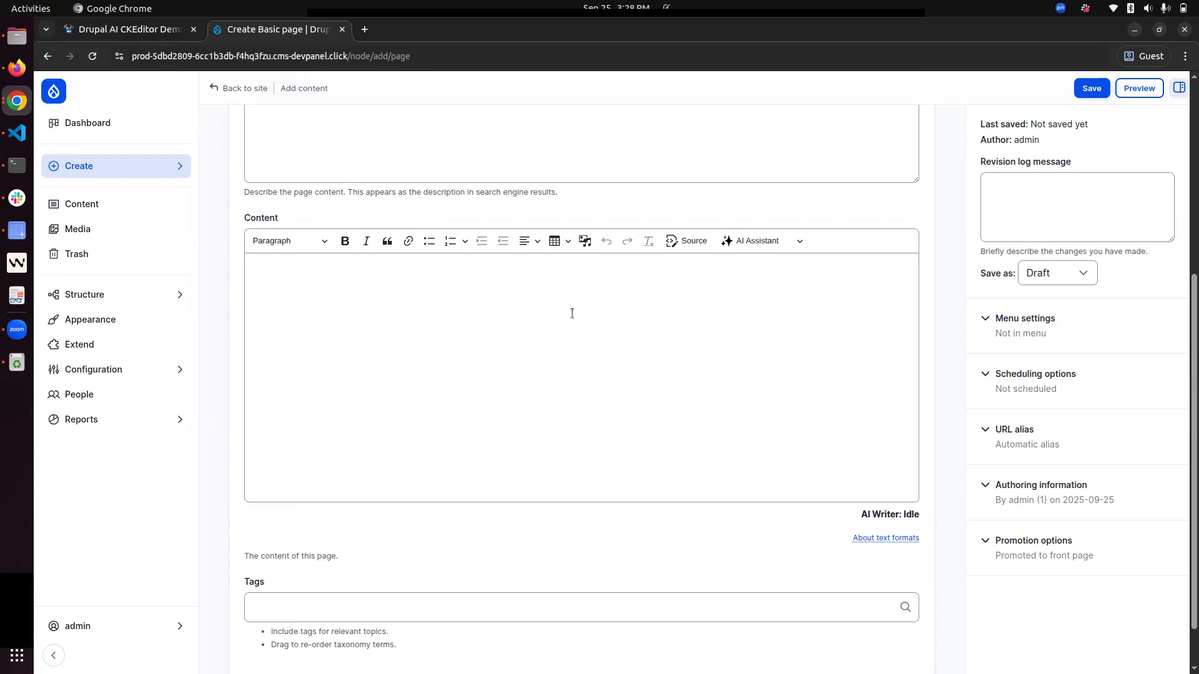
pyautogui.click(770, 241)
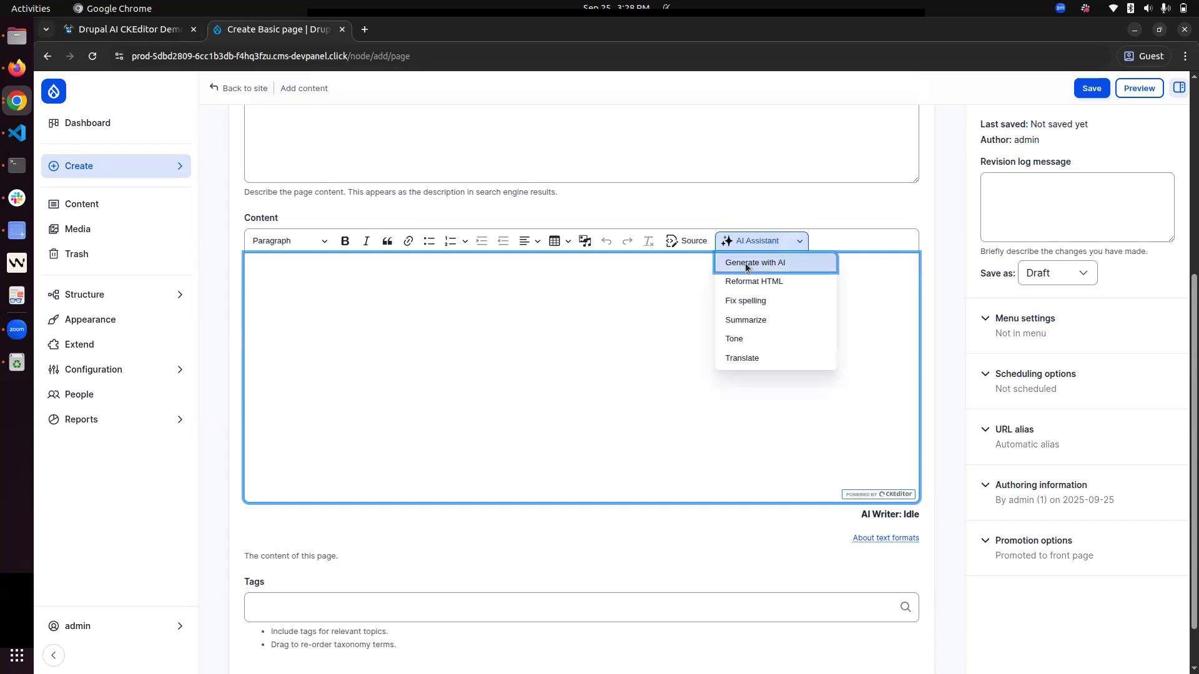
pyautogui.click(767, 264)
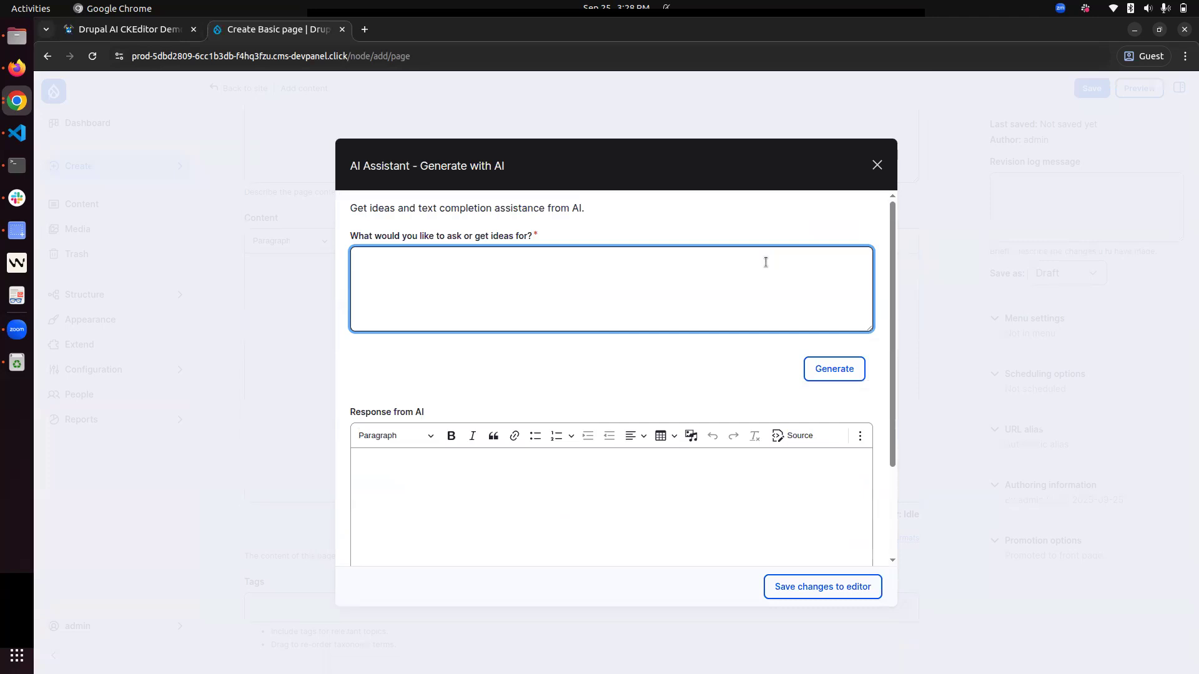
pyautogui.write('Create a blog on Cliamte change')
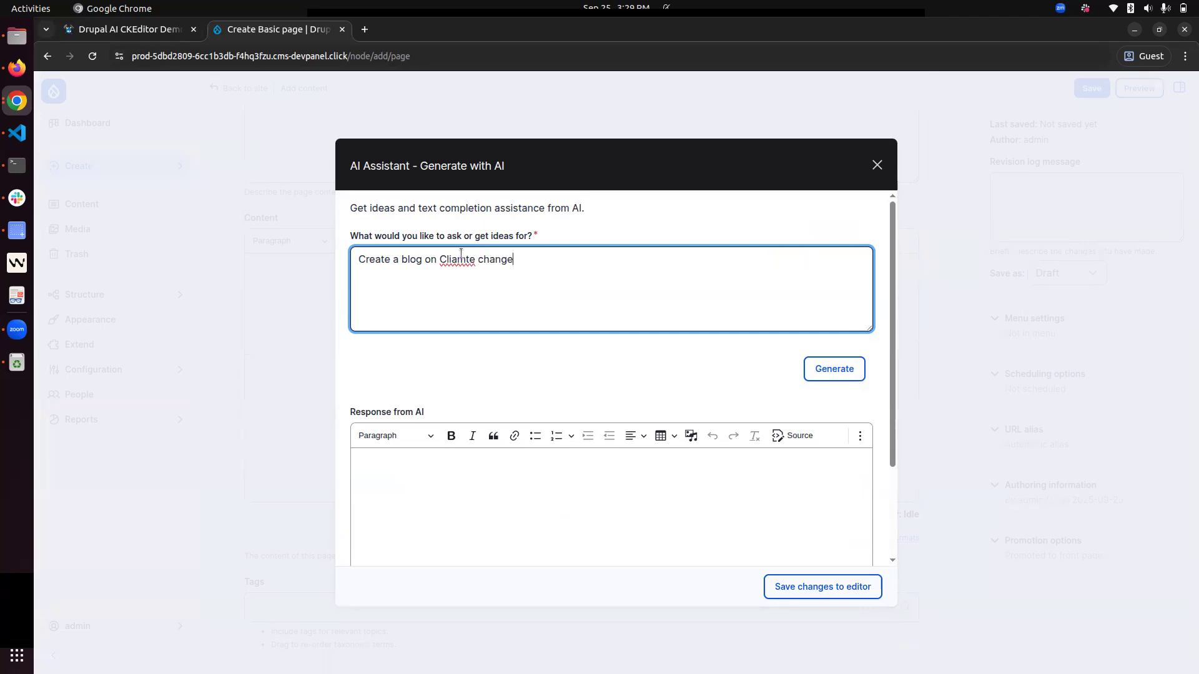
pyautogui.click(840, 370)
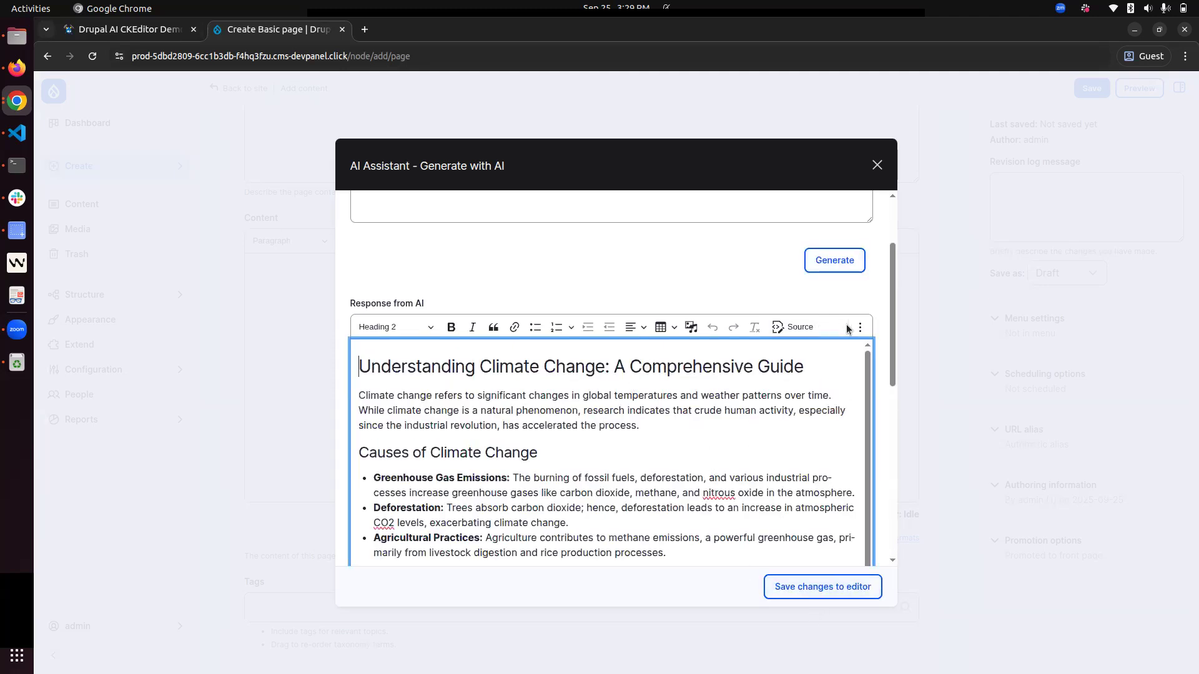
# Review the AI response, regenerate it from the same prompt, and save the new version to the Content editor.
pyautogui.moveTo(896, 337); pyautogui.dragTo(849, 329)
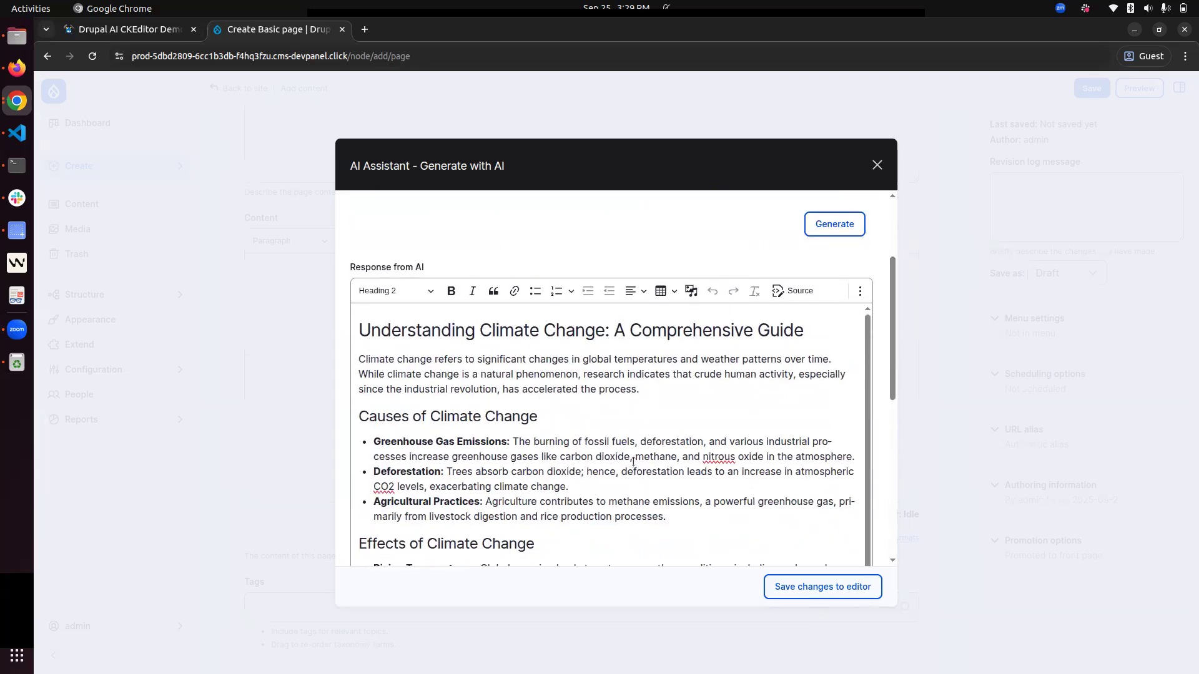
pyautogui.scroll(-10, 632, 462)
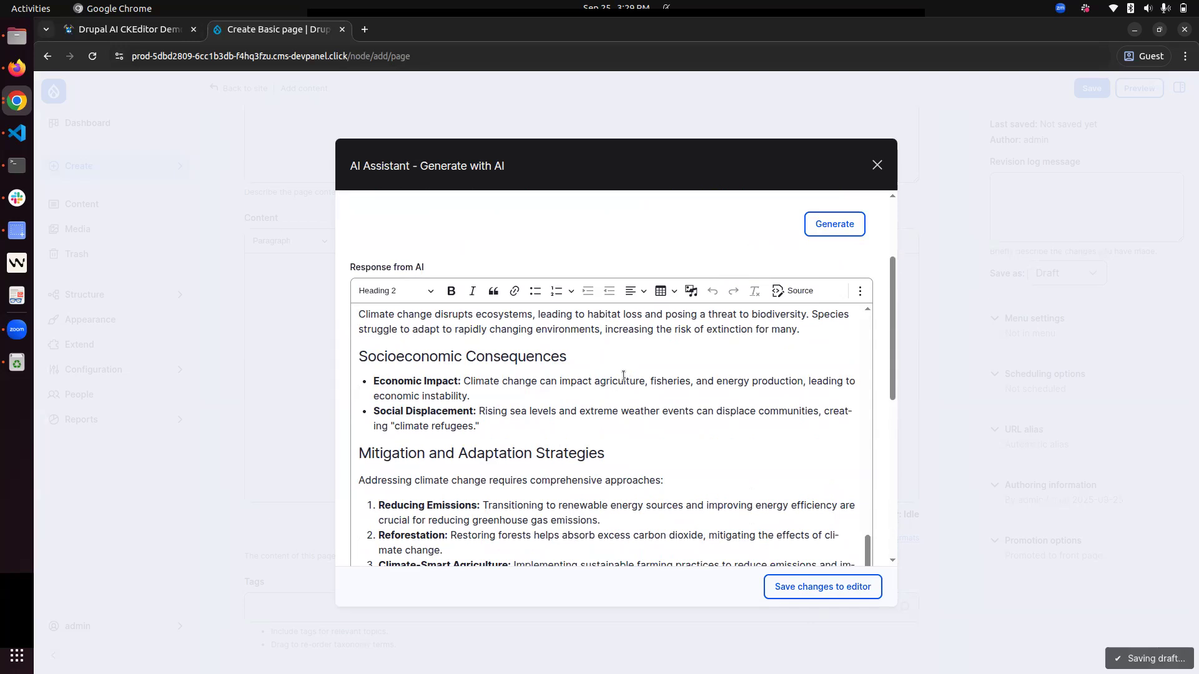
pyautogui.scroll(10, 624, 377)
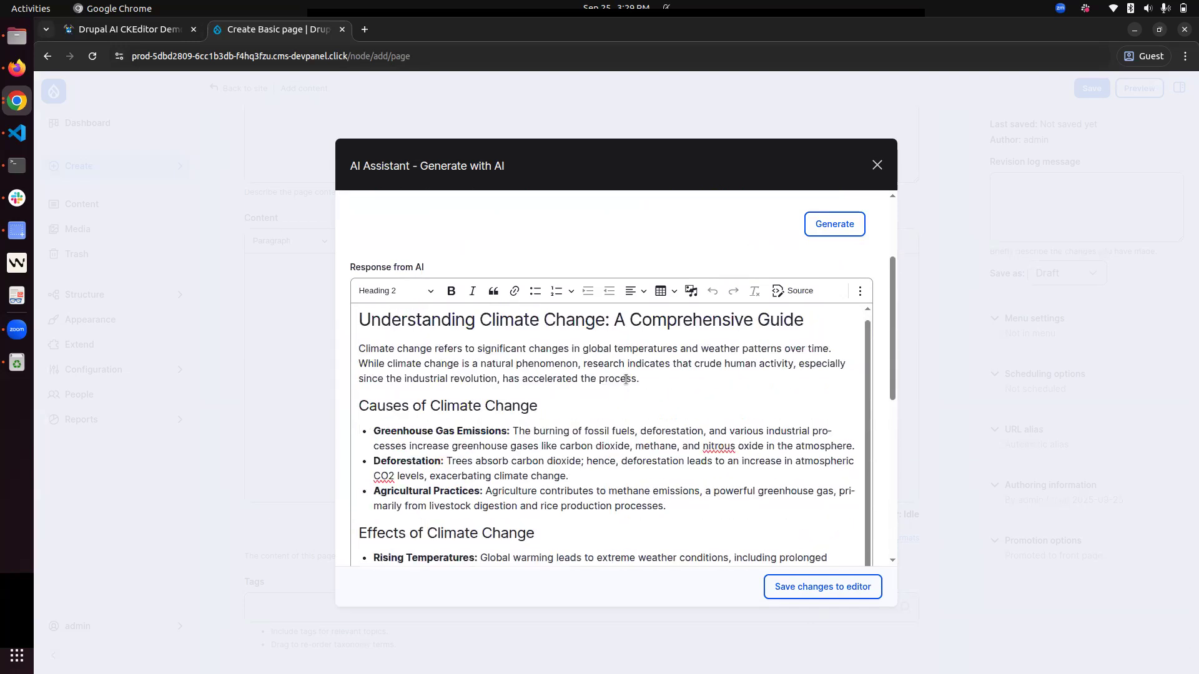
pyautogui.click(669, 425)
pyautogui.click(834, 226)
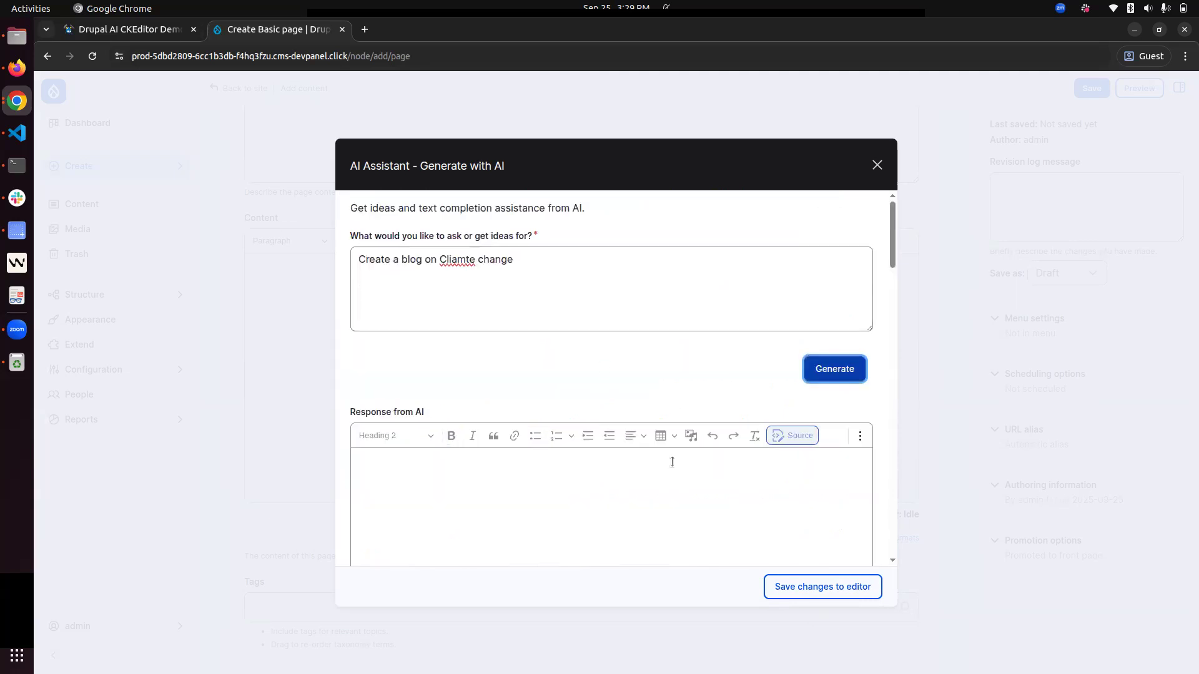
pyautogui.scroll(-6, 624, 466)
pyautogui.scroll(4, 606, 447)
pyautogui.scroll(-1, 606, 447)
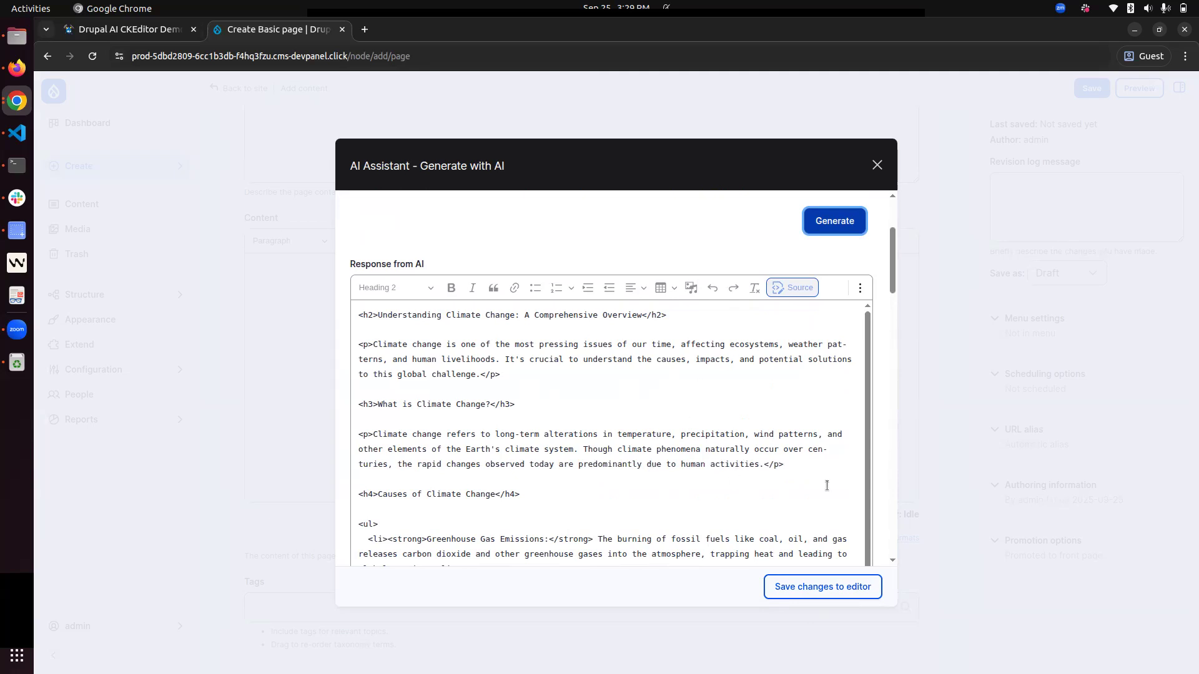
pyautogui.click(789, 588)
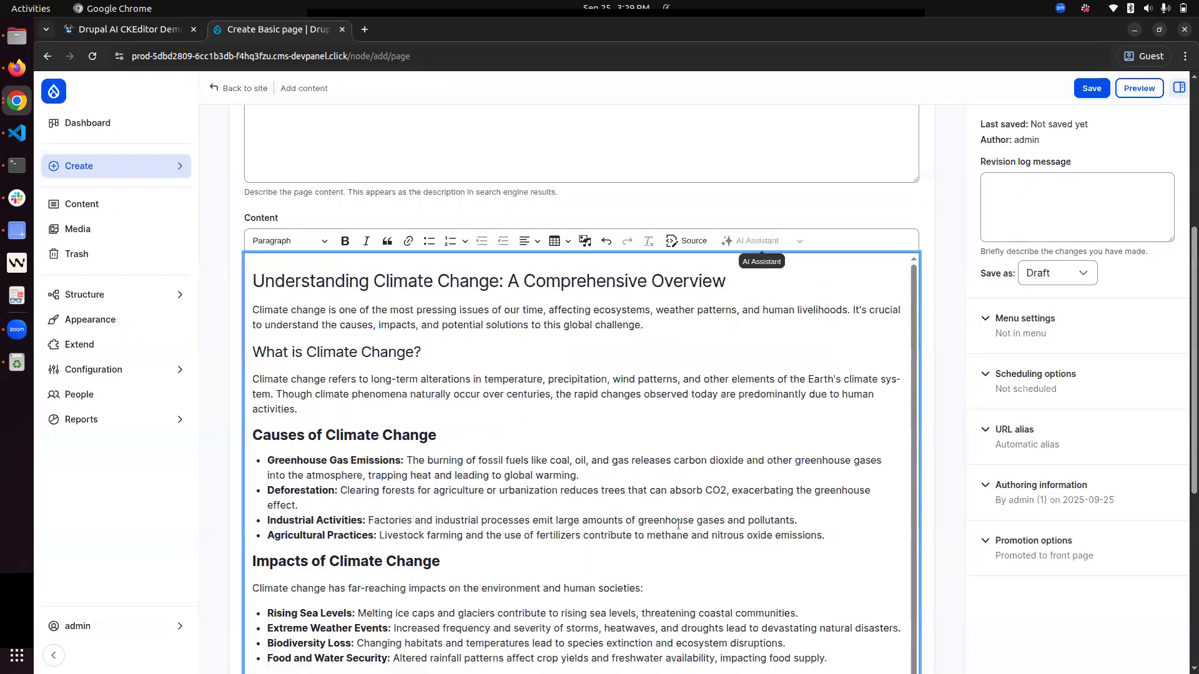
# Read through the generated climate change article in the Content editor from the opening heading to the closing links.
pyautogui.scroll(-5, 940, 465)
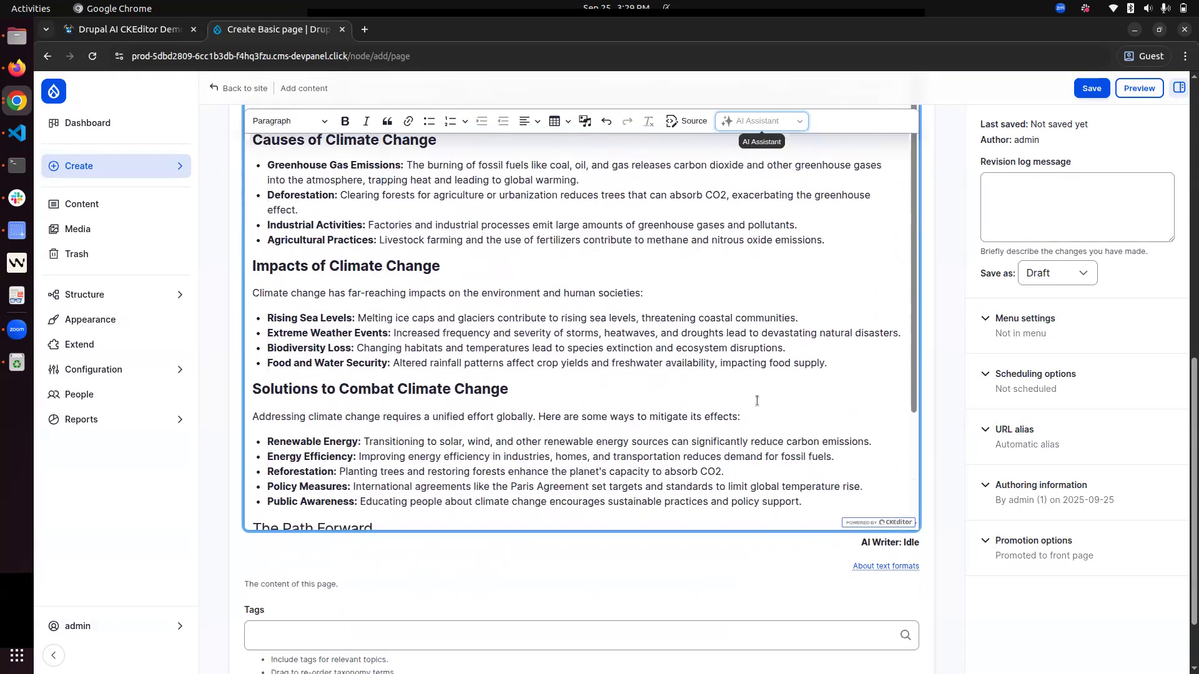
pyautogui.scroll(4, 744, 389)
pyautogui.scroll(-6, 601, 405)
pyautogui.scroll(5, 602, 405)
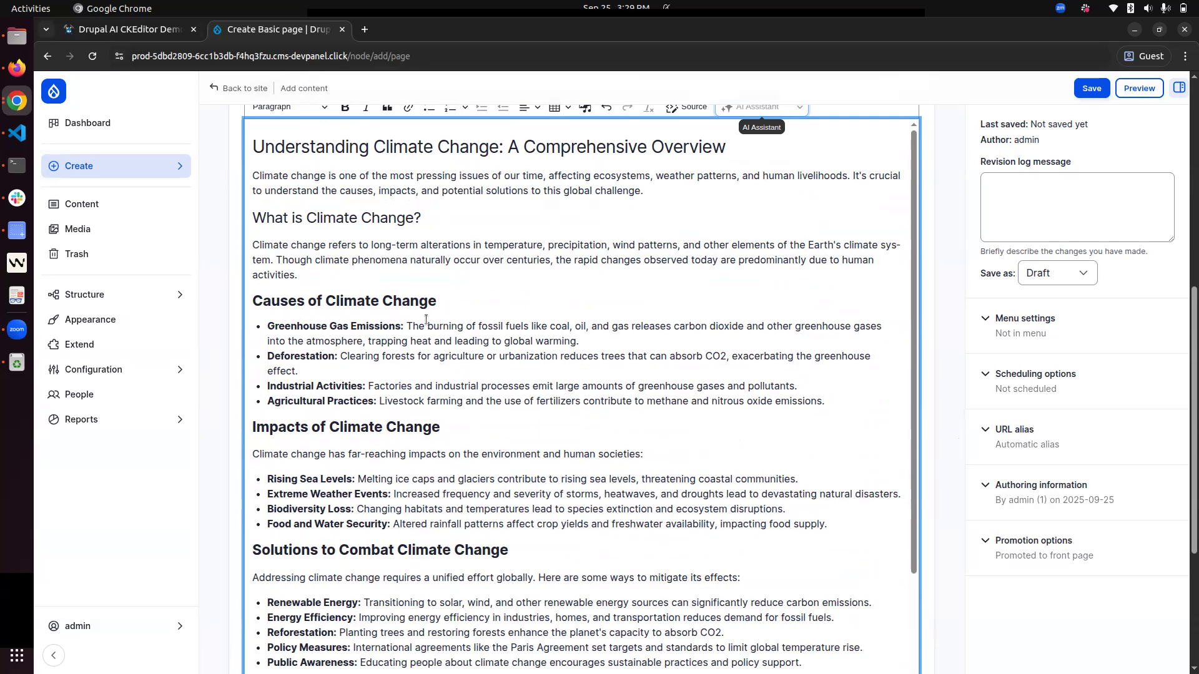
pyautogui.scroll(-3, 427, 320)
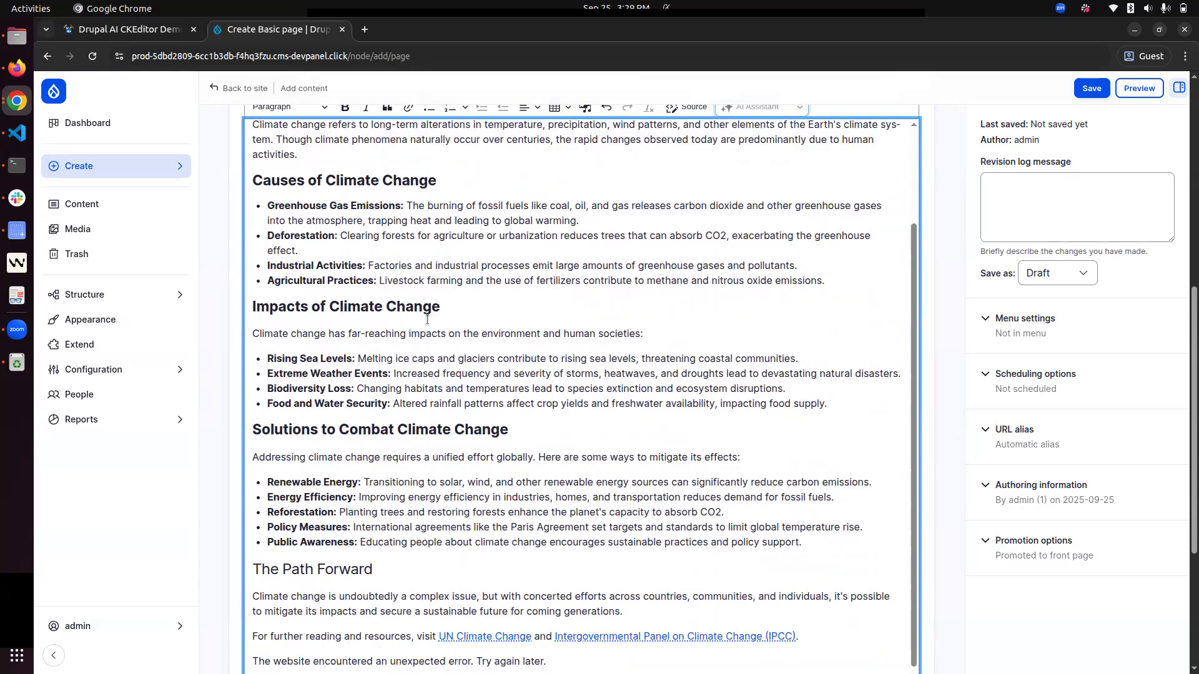
pyautogui.scroll(-3, 440, 460)
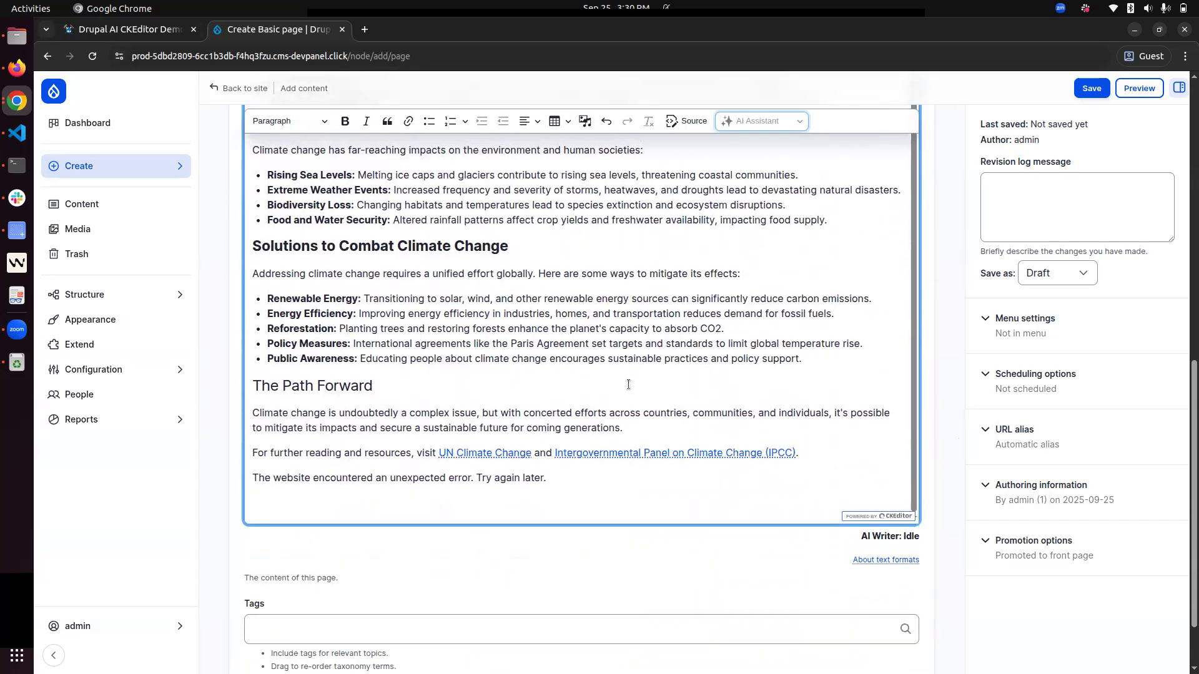
pyautogui.scroll(10, 629, 384)
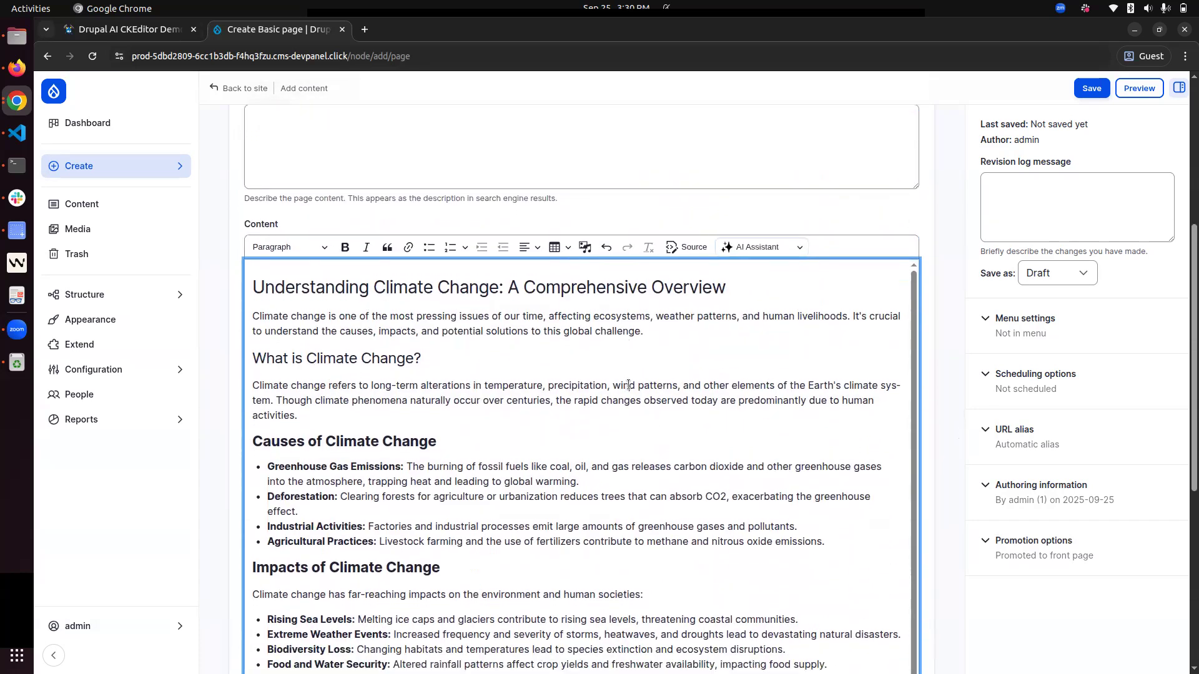
# Look at the AI Assistant's Fix spelling dialog for the entire article and close it without applying anything.
pyautogui.click(748, 360)
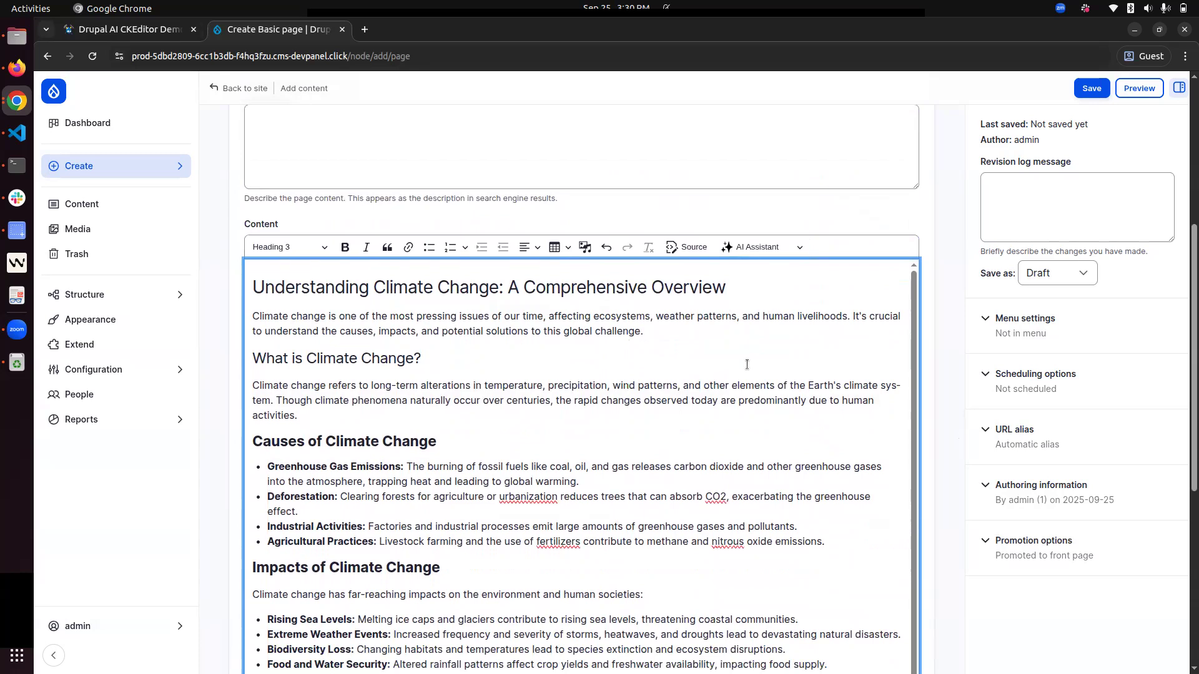
pyautogui.hotkey('ctrl', 'a')
pyautogui.click(758, 247)
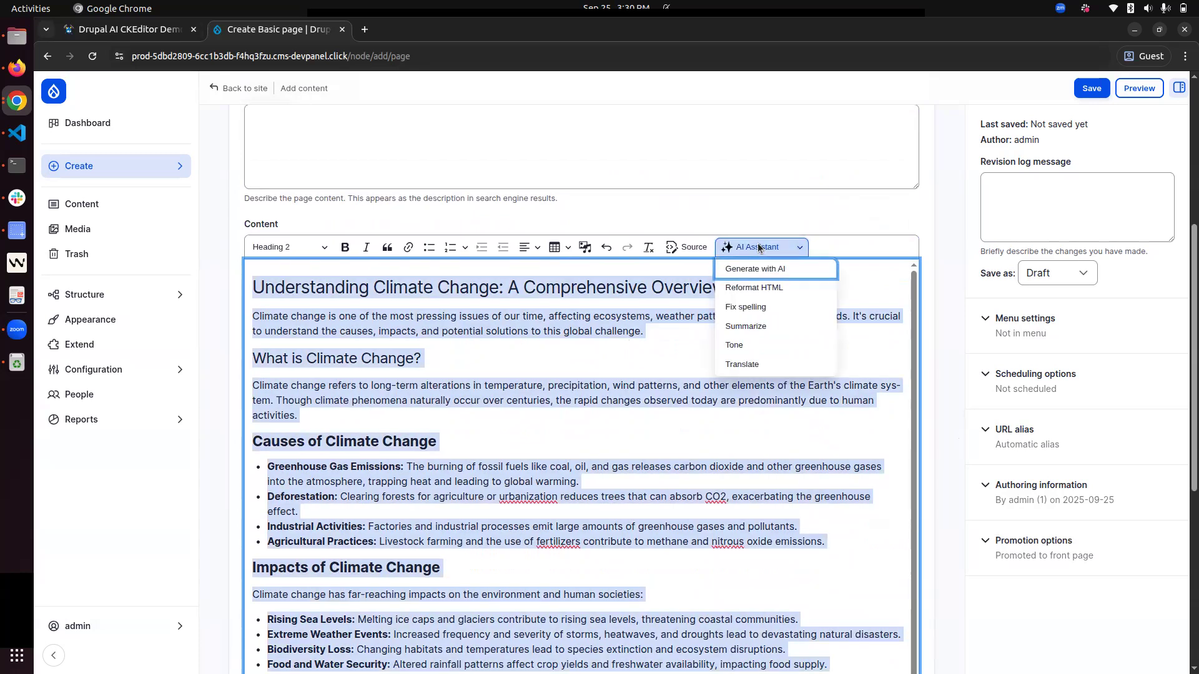
pyautogui.click(789, 313)
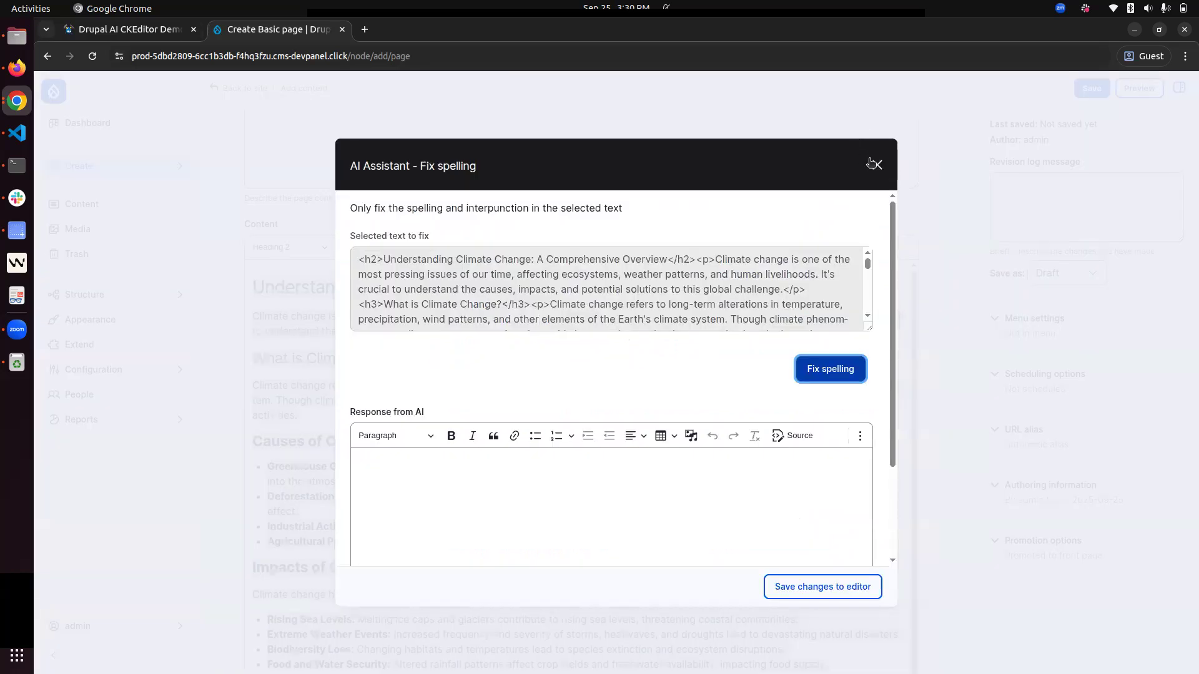
pyautogui.click(877, 165)
pyautogui.click(586, 543)
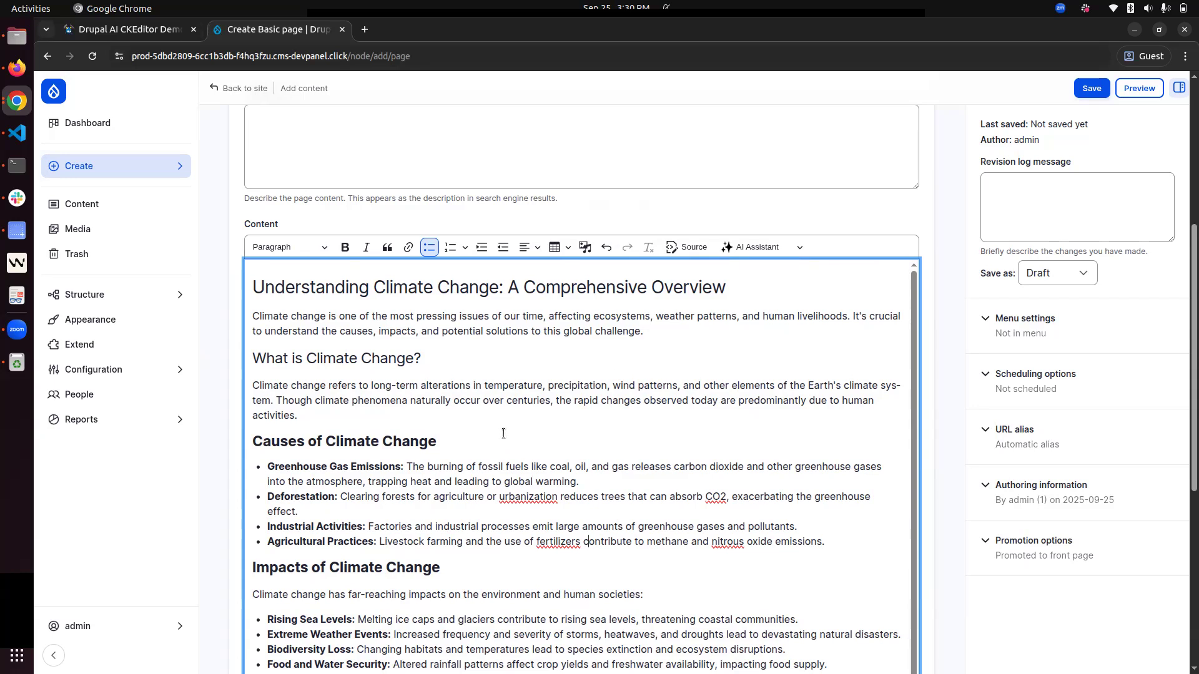
pyautogui.click(782, 250)
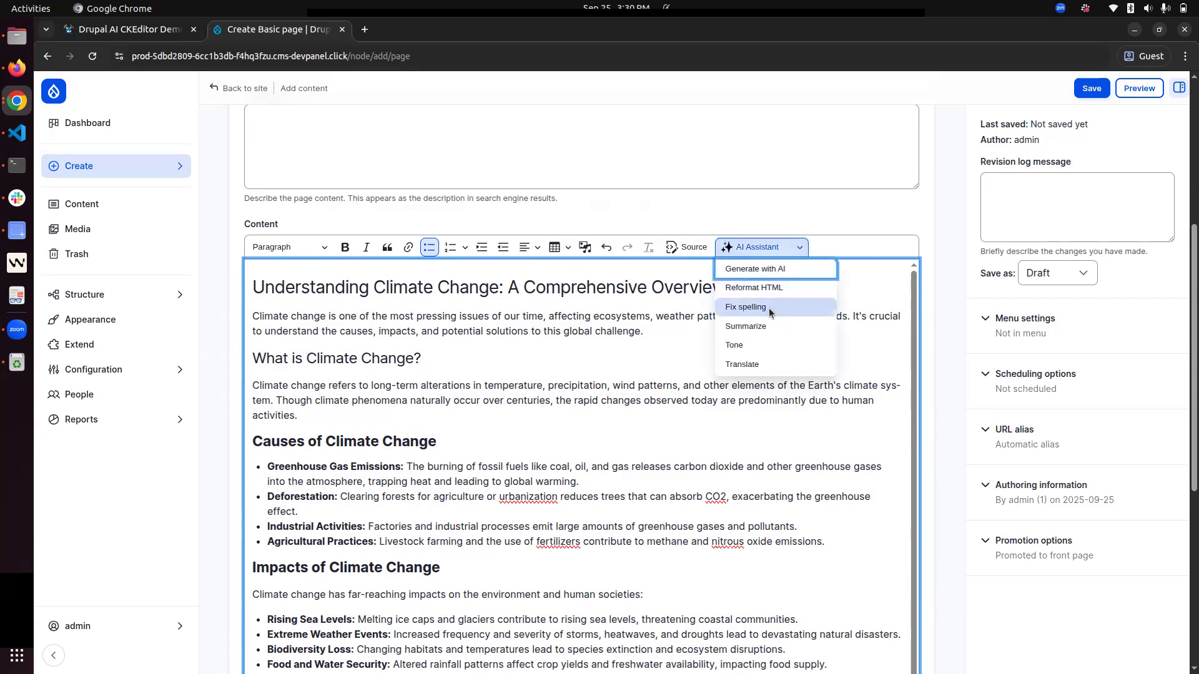
pyautogui.click(488, 454)
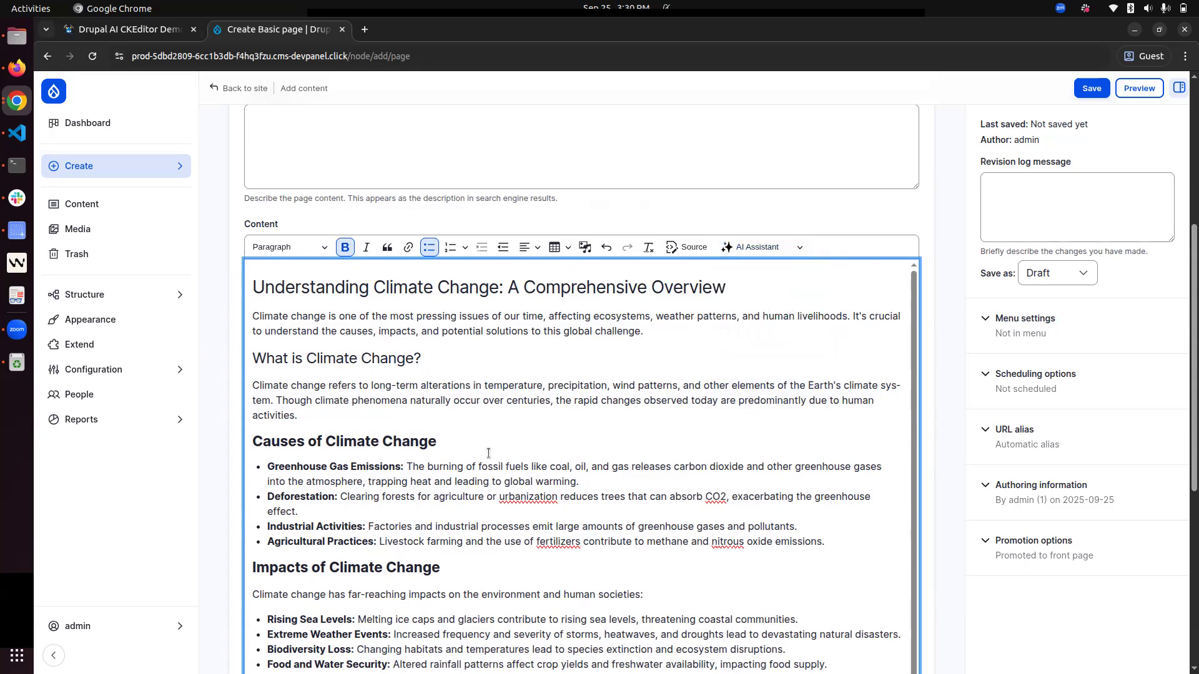
pyautogui.hotkey('ctrl', 'a')
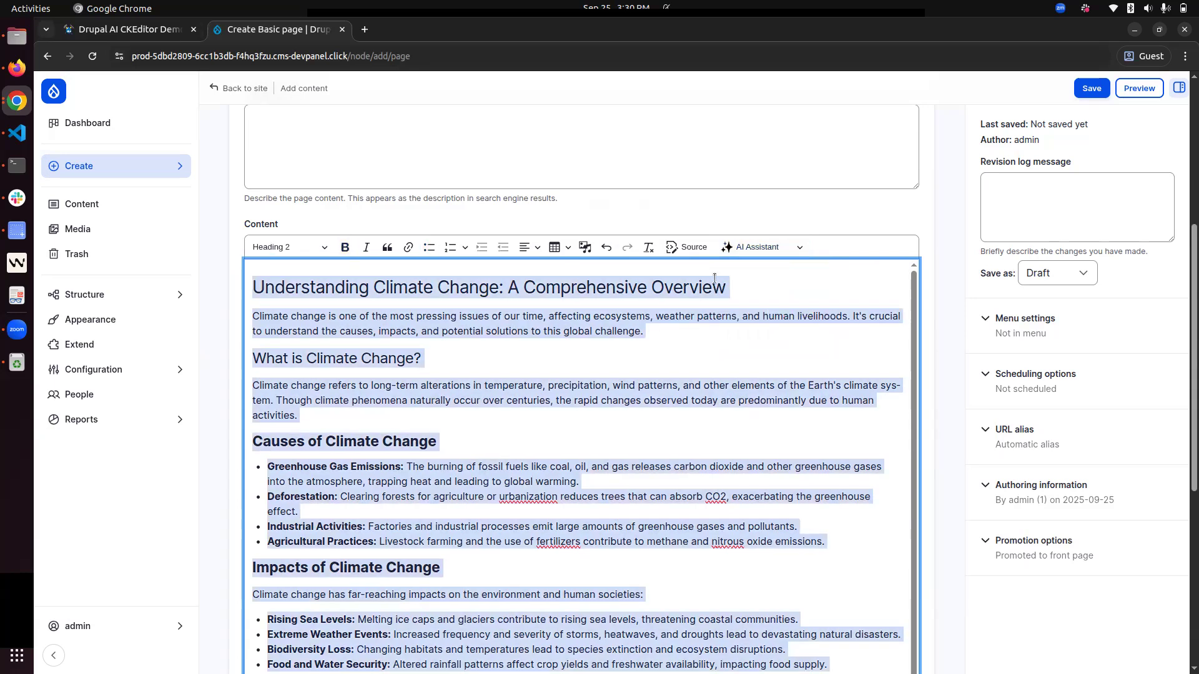
pyautogui.click(761, 247)
pyautogui.click(777, 327)
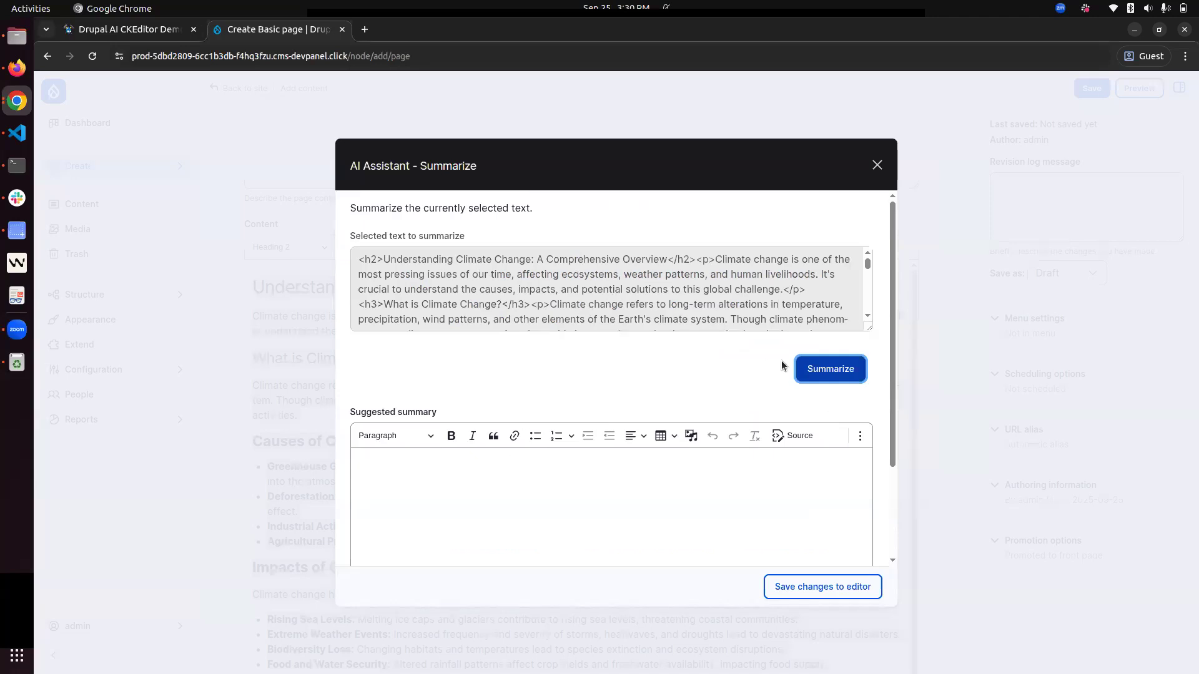
pyautogui.click(878, 166)
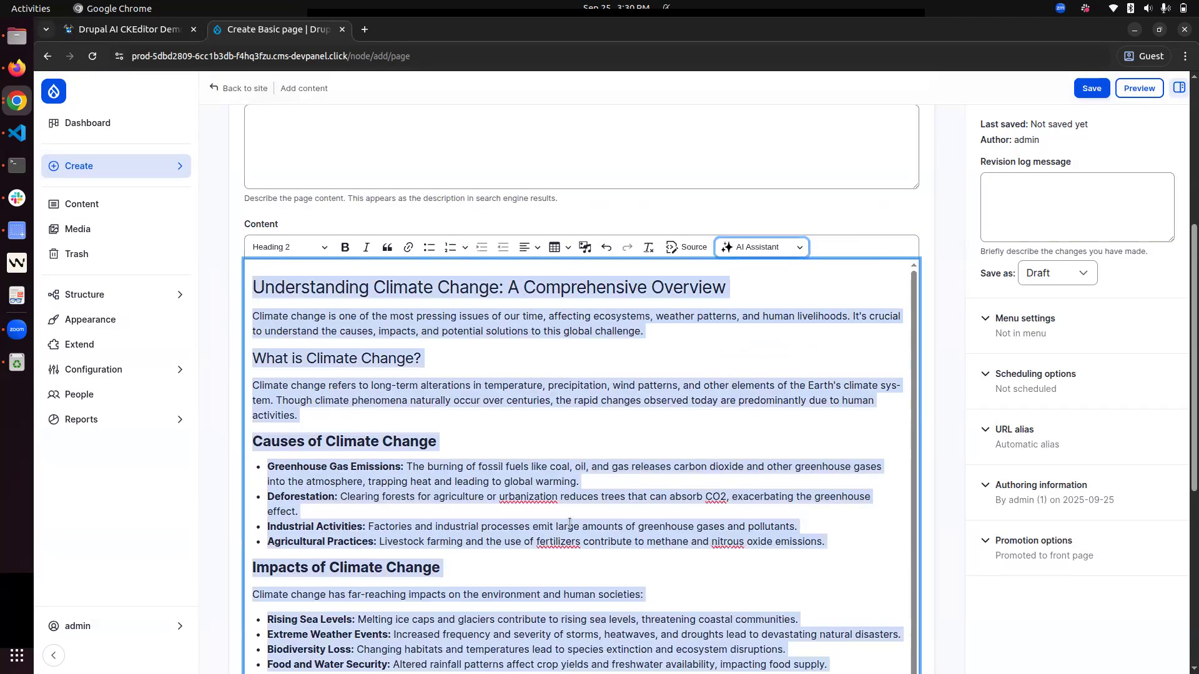
pyautogui.click(565, 527)
# Request an AI summary of the article's opening, from the main heading through the "What is Climate Change?" paragraph.
pyautogui.moveTo(331, 416); pyautogui.dragTo(249, 282)
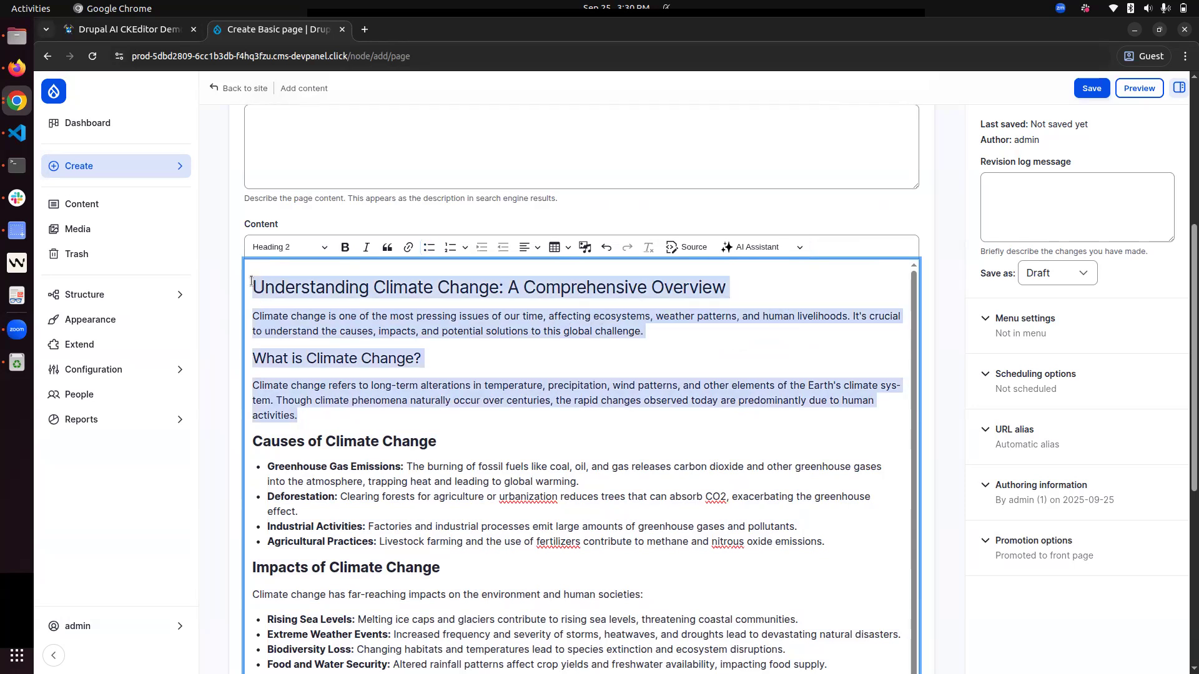
pyautogui.click(763, 251)
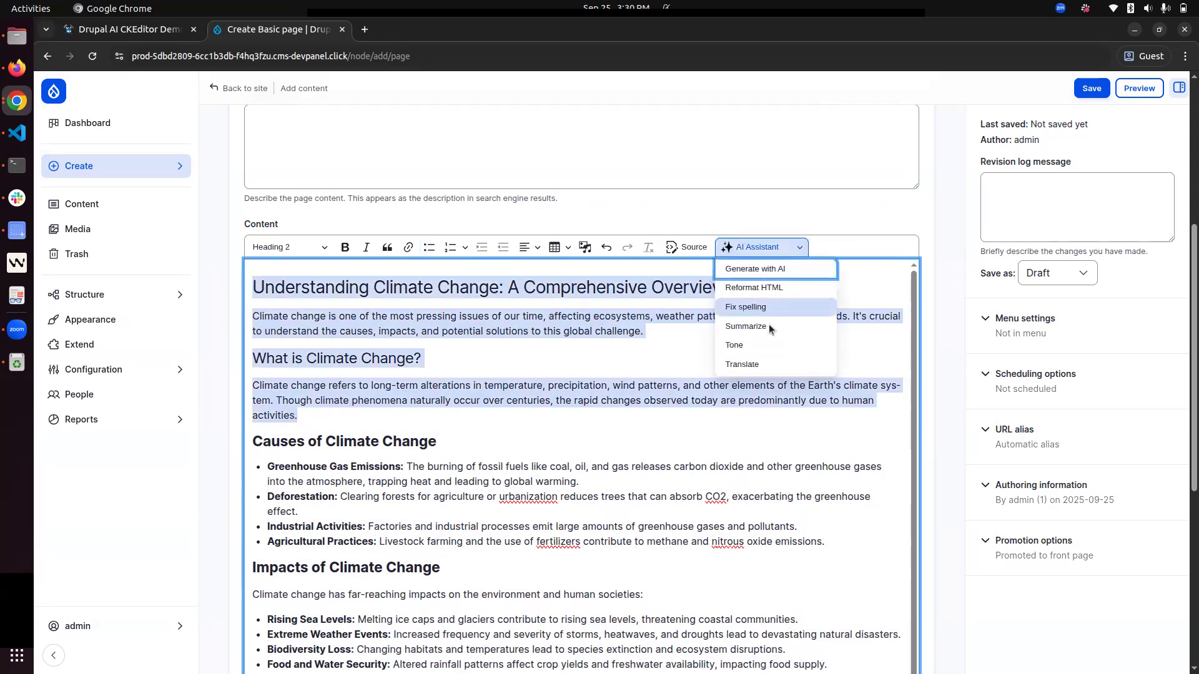
pyautogui.click(770, 329)
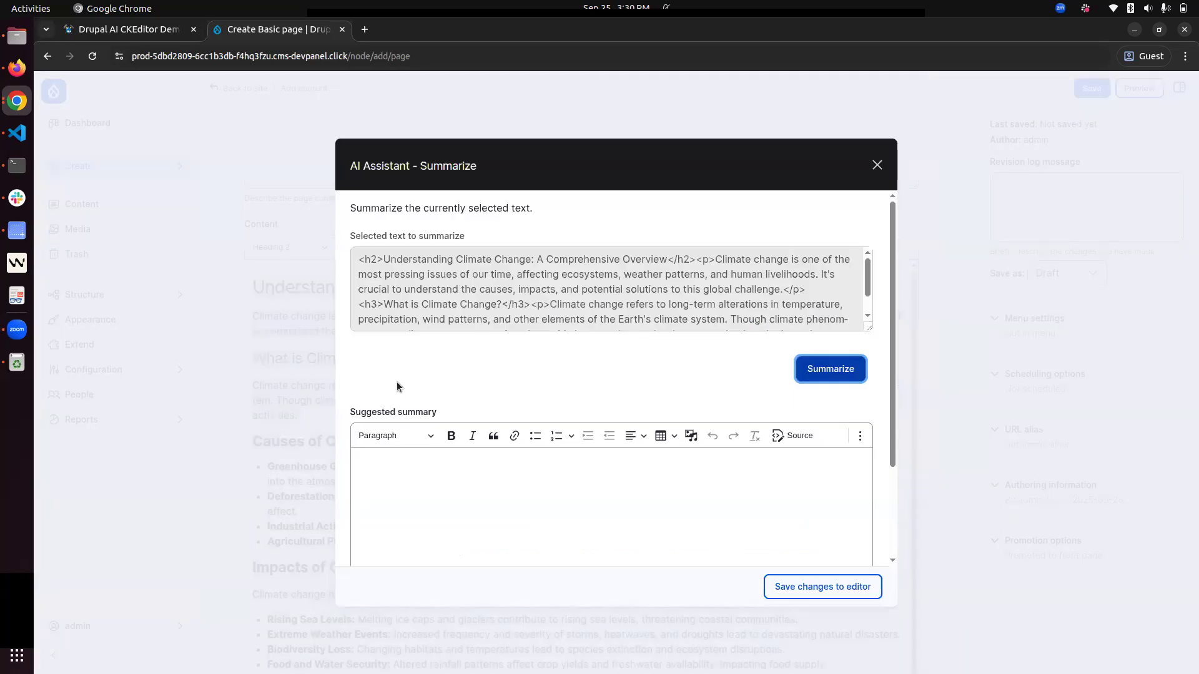
pyautogui.scroll(-1, 509, 295)
pyautogui.moveTo(441, 321); pyautogui.dragTo(361, 234)
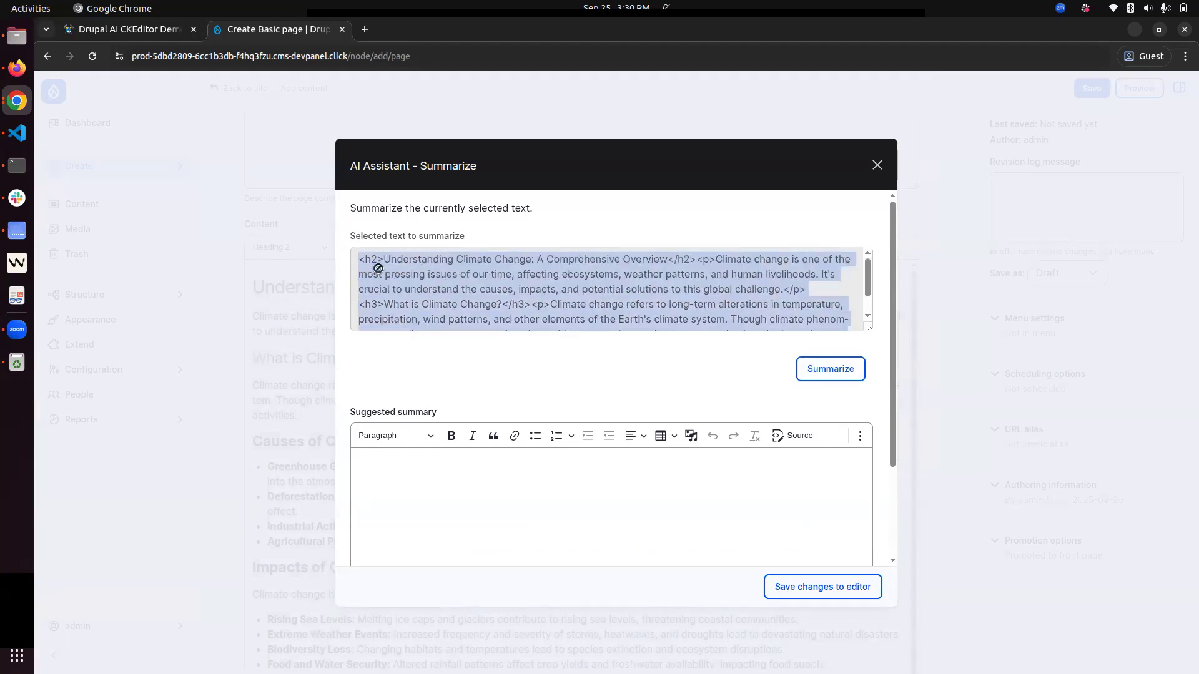
pyautogui.click(833, 363)
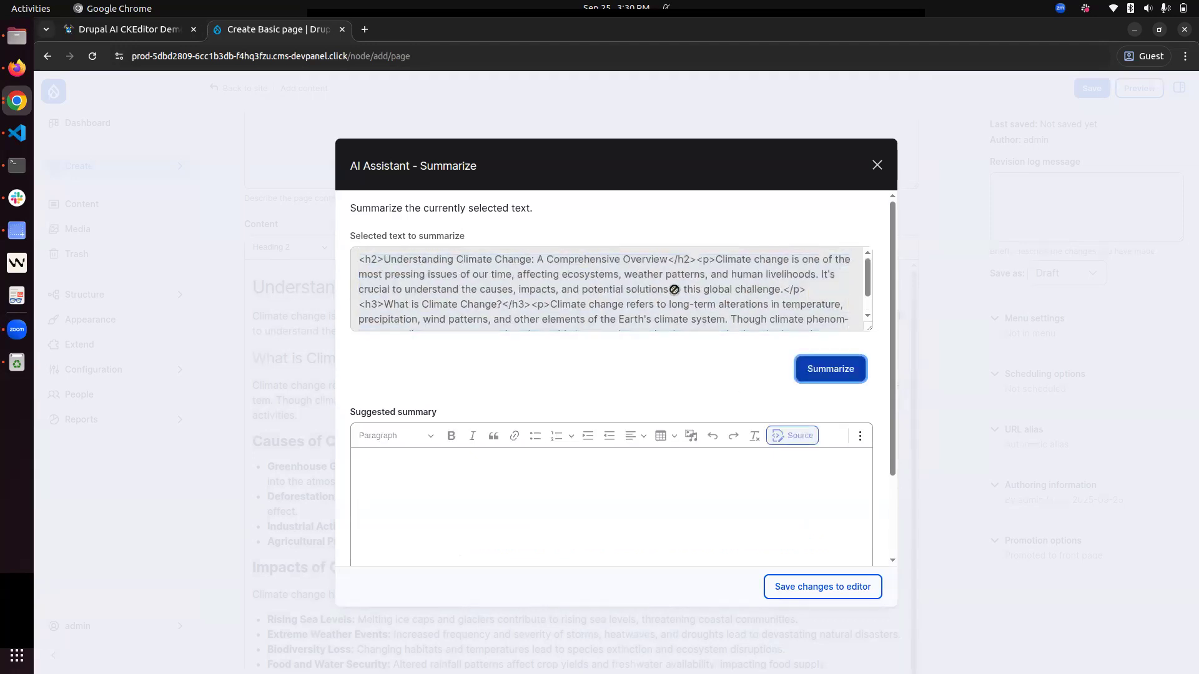
# Delete the website error sentence at the end of the suggested summary and save the summary to the Content editor.
pyautogui.scroll(-1, 632, 269)
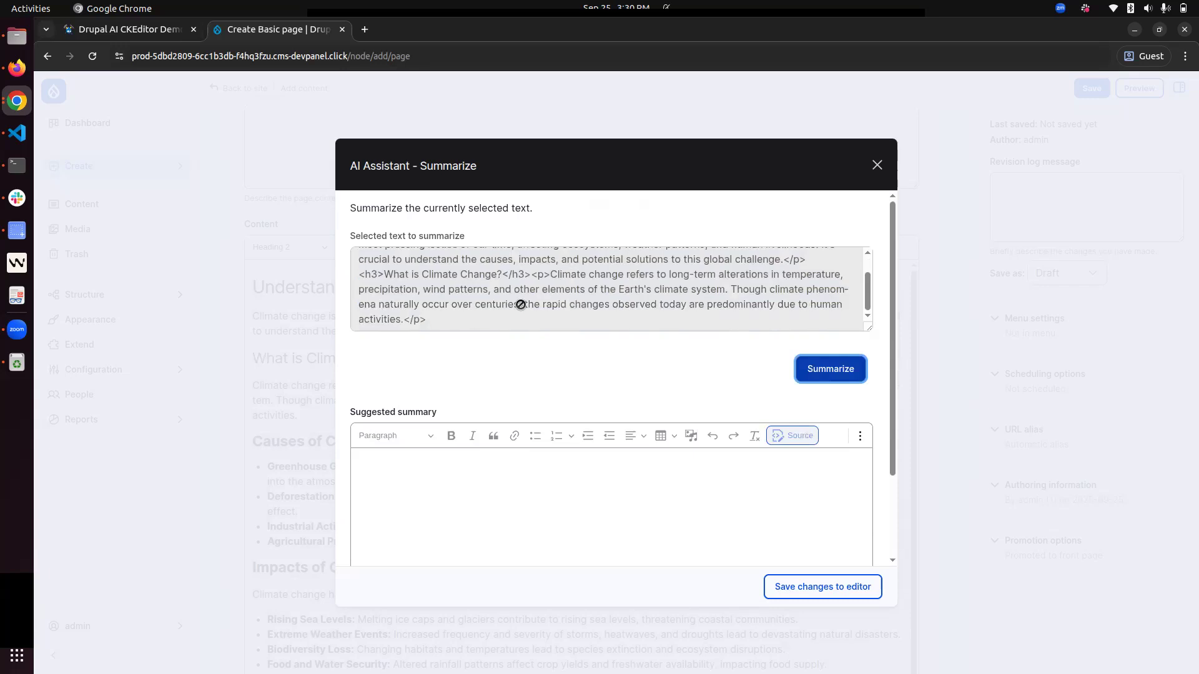
pyautogui.scroll(1, 475, 306)
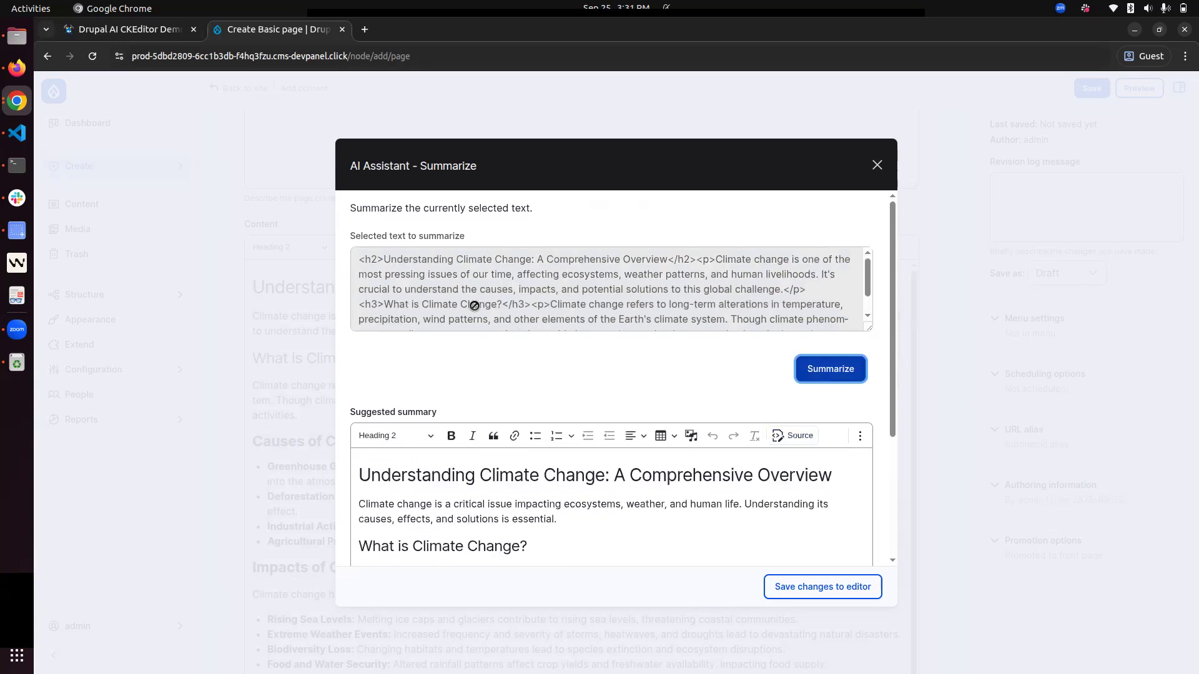
pyautogui.scroll(-3, 498, 386)
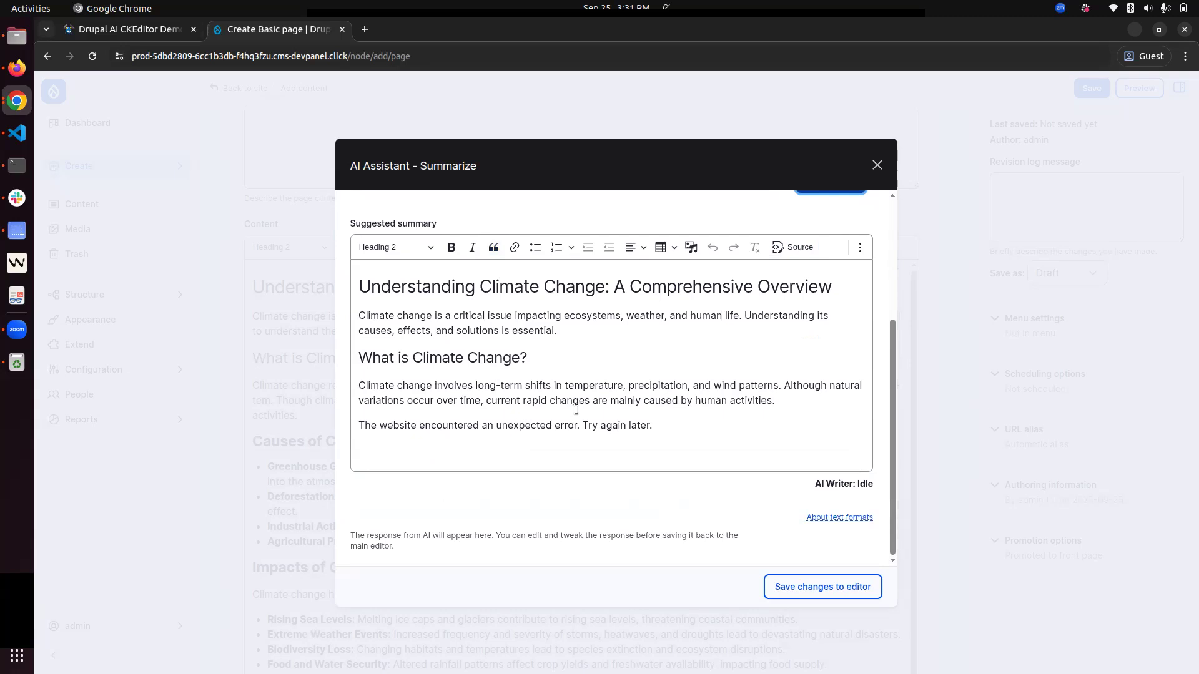
pyautogui.moveTo(660, 426); pyautogui.dragTo(351, 412)
pyautogui.press('BackSpace')
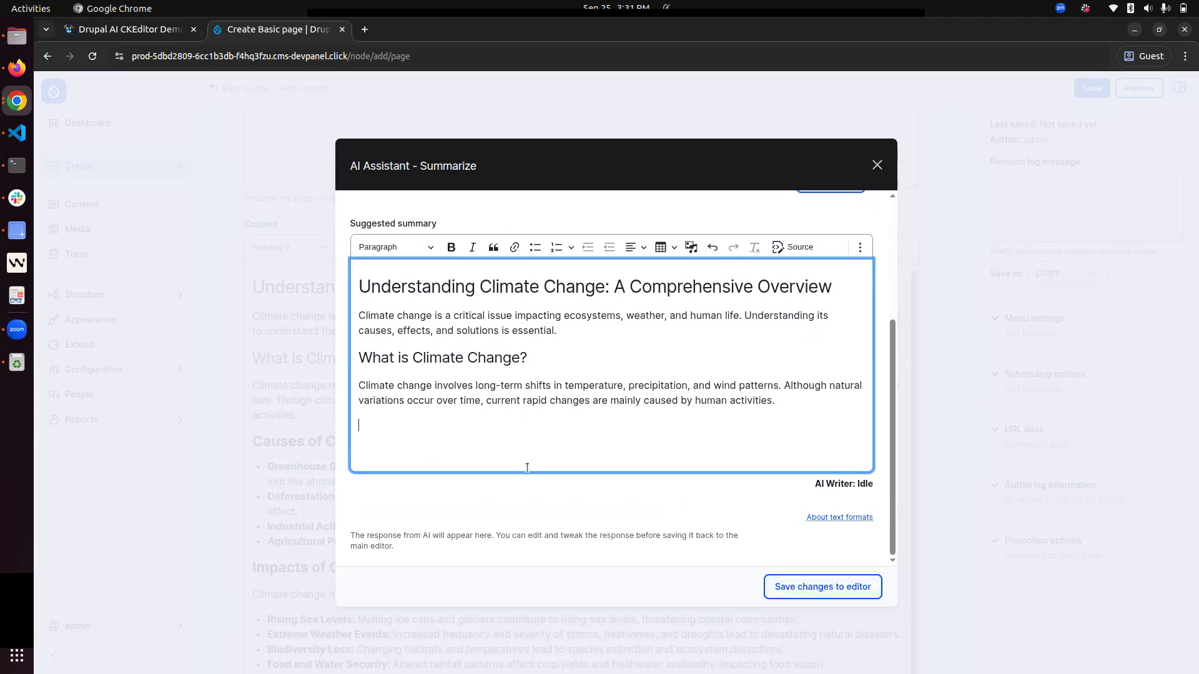
pyautogui.press('BackSpace')
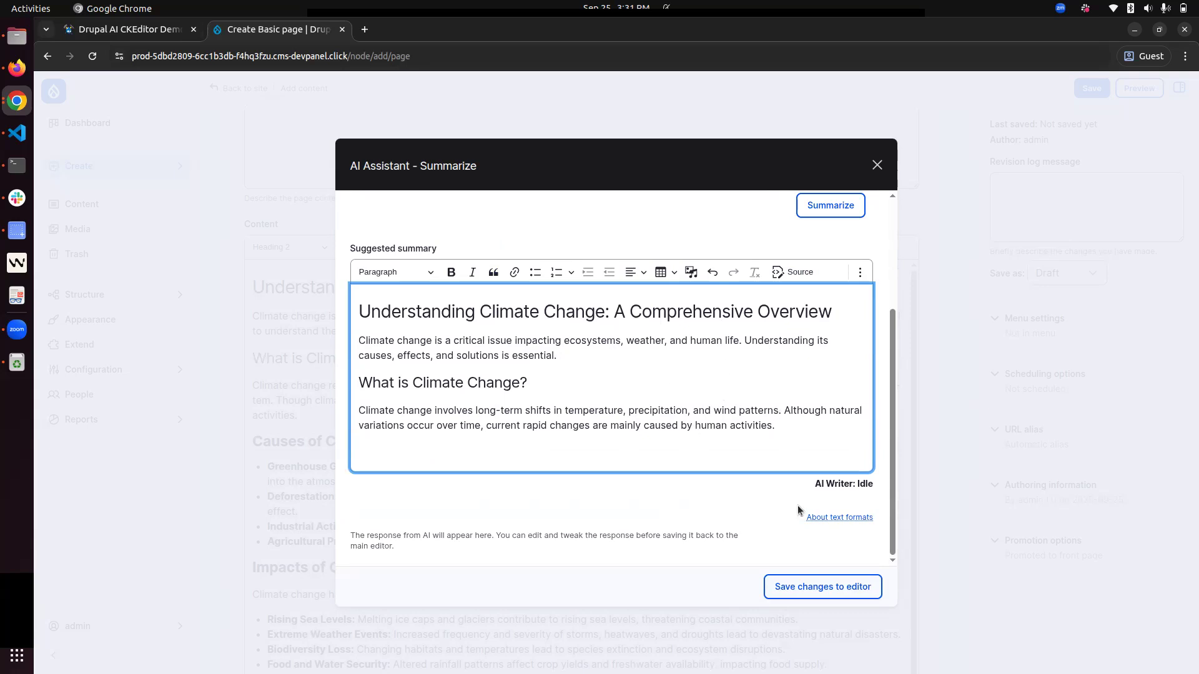
pyautogui.click(822, 588)
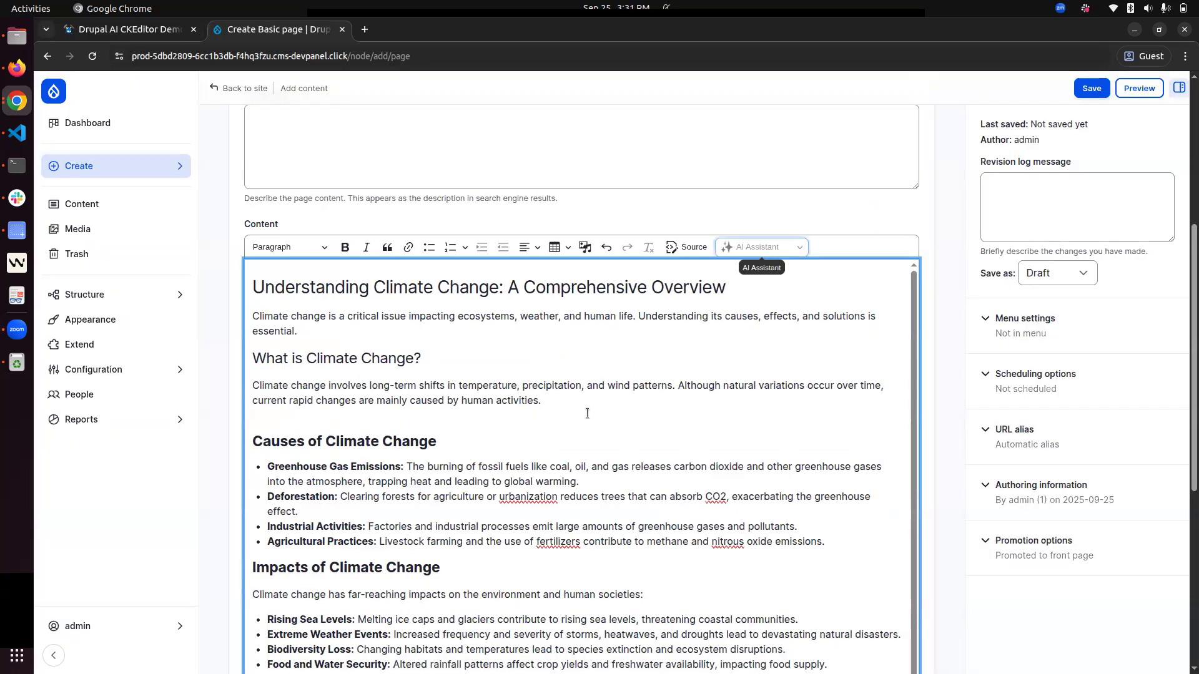
# Select the entire article in the Content editor and open the AI Assistant's Tone tool for it.
pyautogui.scroll(-2, 575, 403)
pyautogui.scroll(2, 575, 403)
pyautogui.click(768, 246)
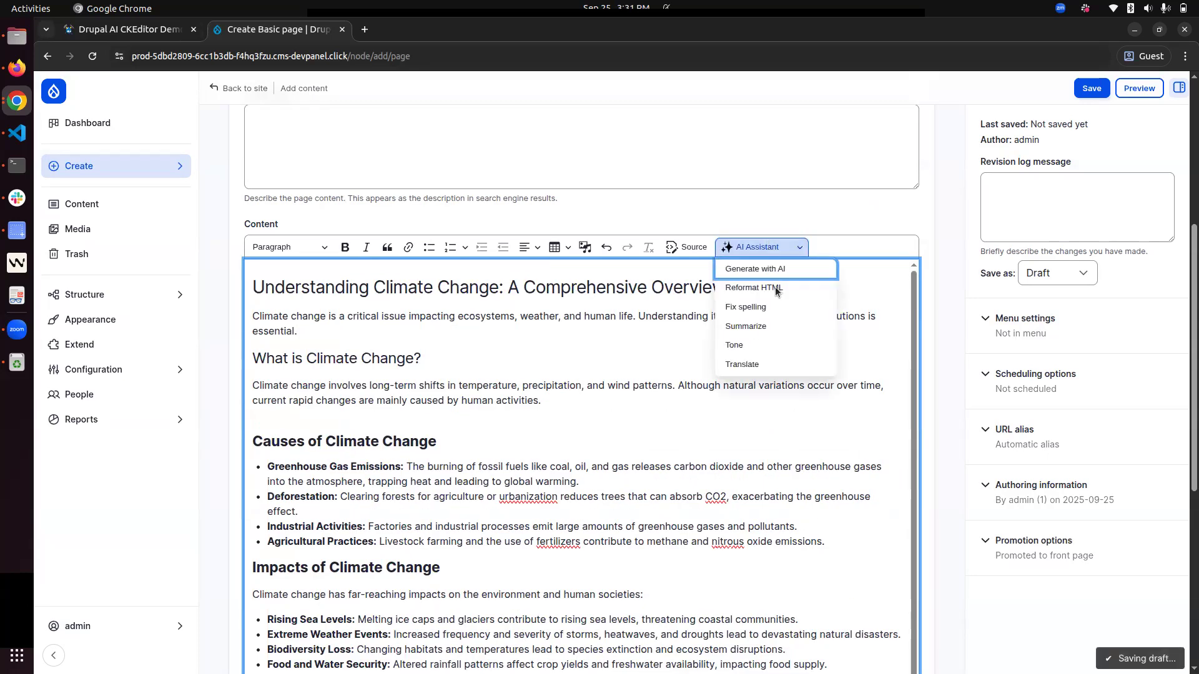
pyautogui.click(584, 527)
pyautogui.hotkey('ctrl', 'a')
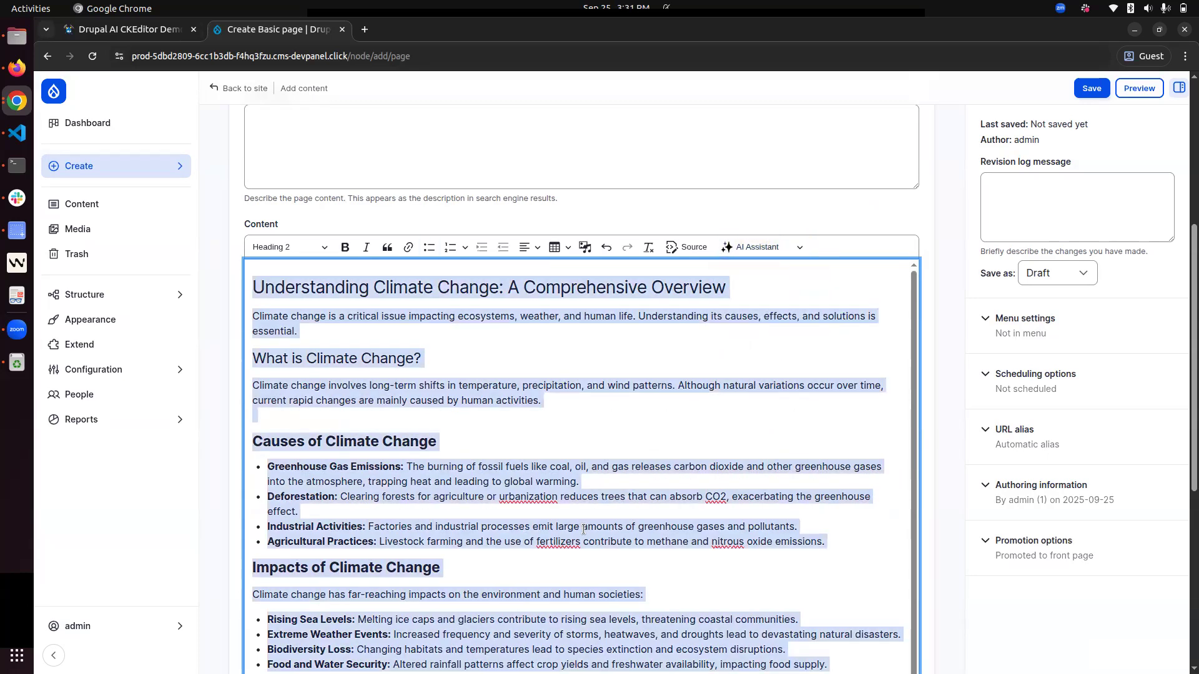
pyautogui.click(791, 246)
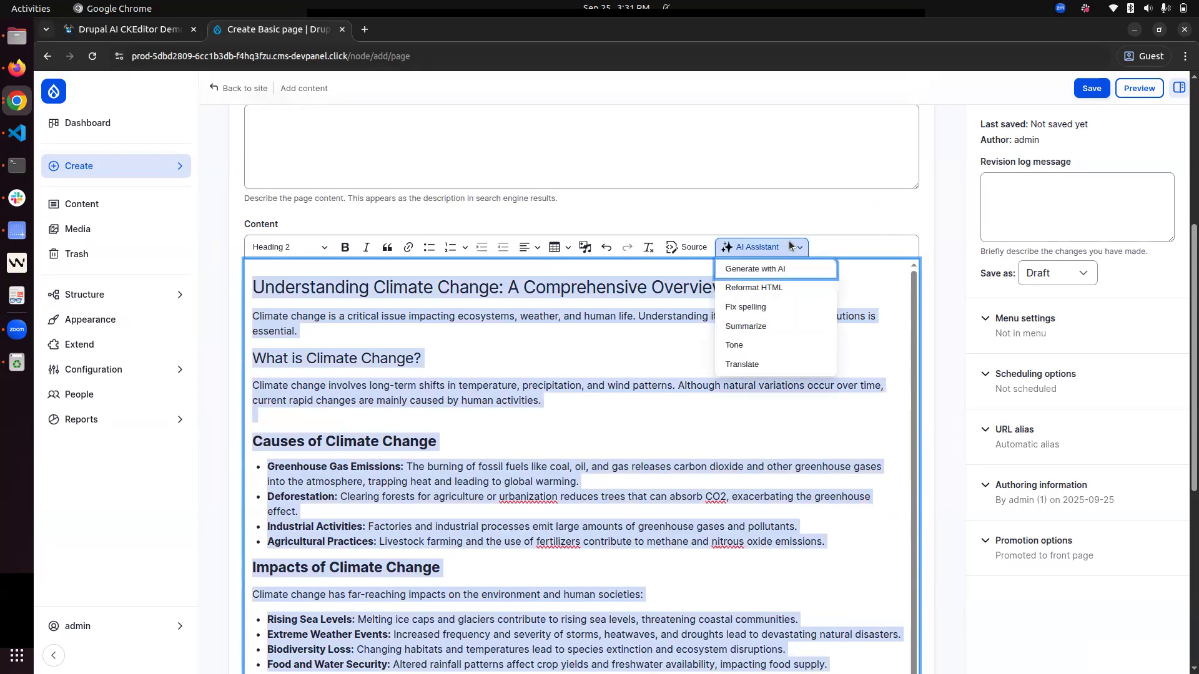
pyautogui.click(761, 340)
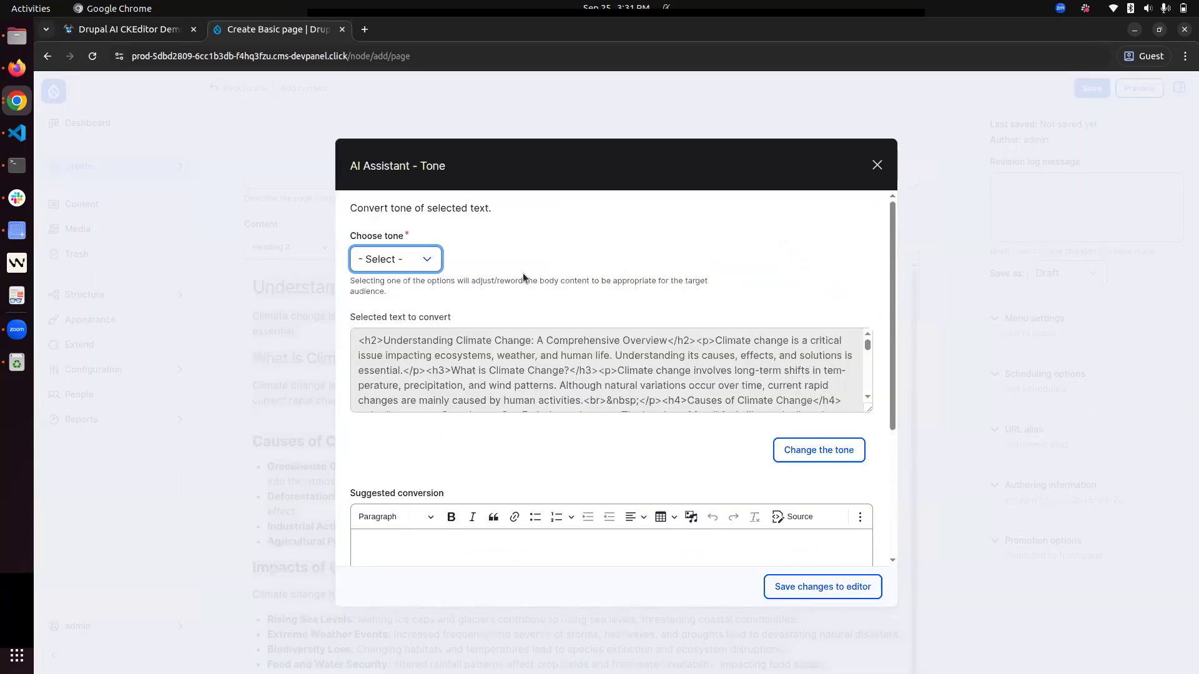
# Convert the selected article to a Friendly tone and save the suggested conversion to the Content editor.
pyautogui.click(409, 269)
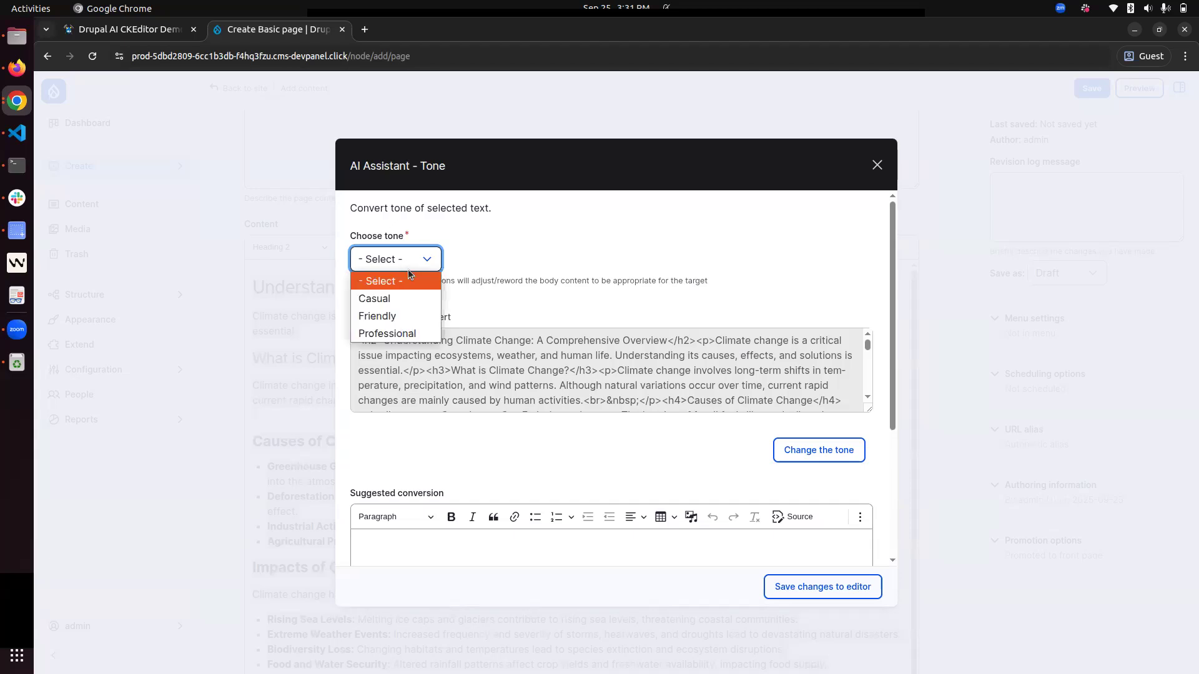
pyautogui.click(410, 316)
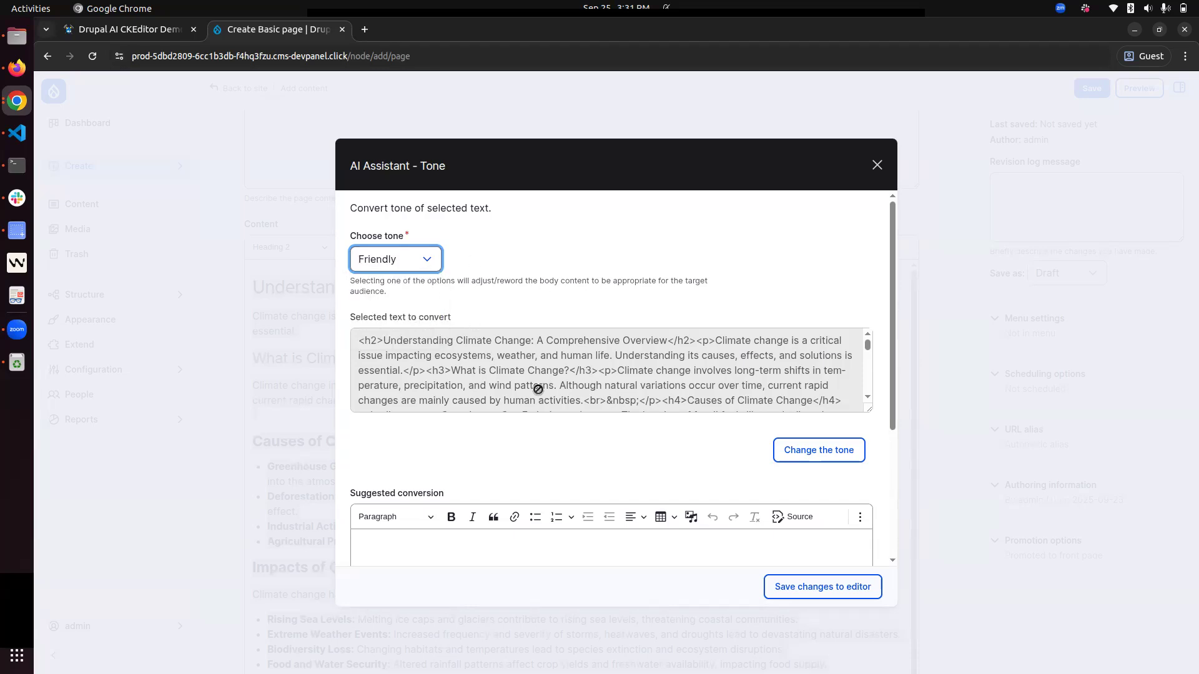
pyautogui.click(837, 447)
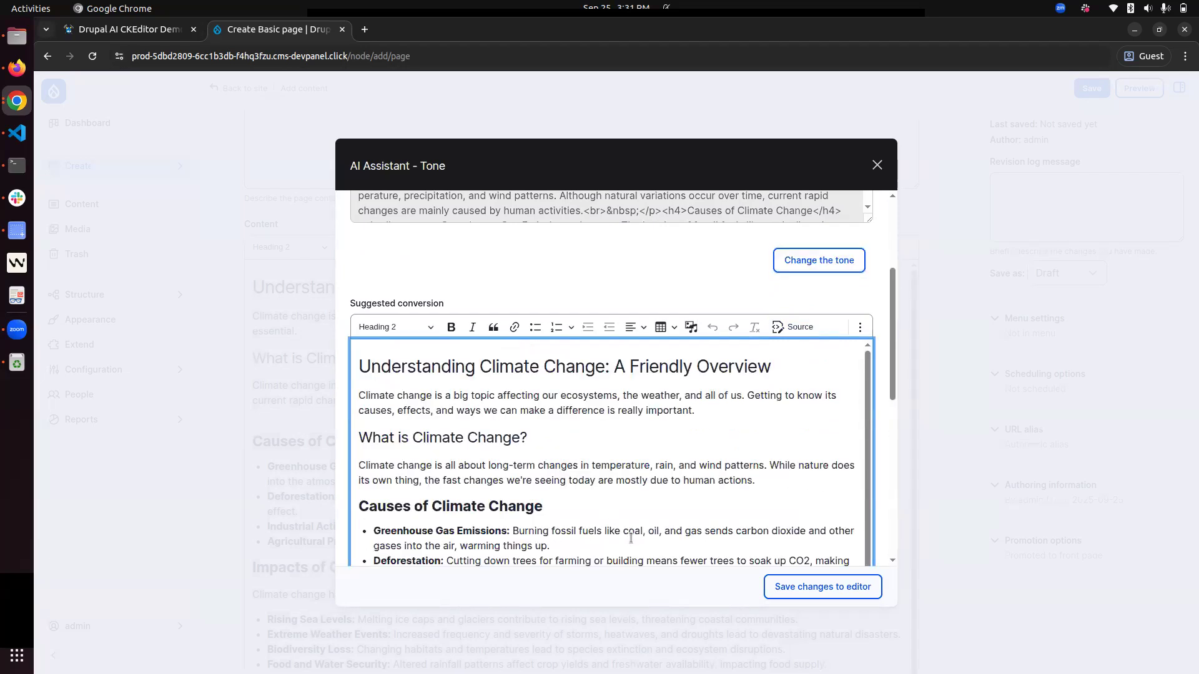
pyautogui.click(809, 589)
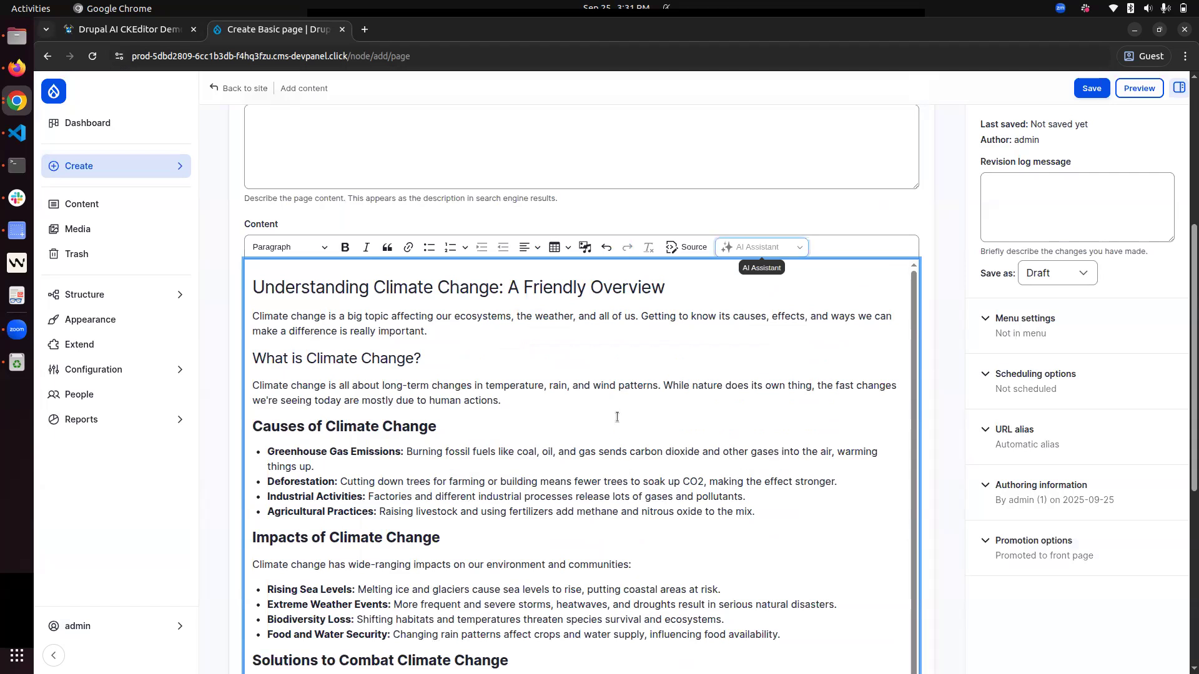
# Select the entire friendly-toned article and open the AI Assistant's Translate tool for it.
pyautogui.click(656, 429)
pyautogui.click(758, 247)
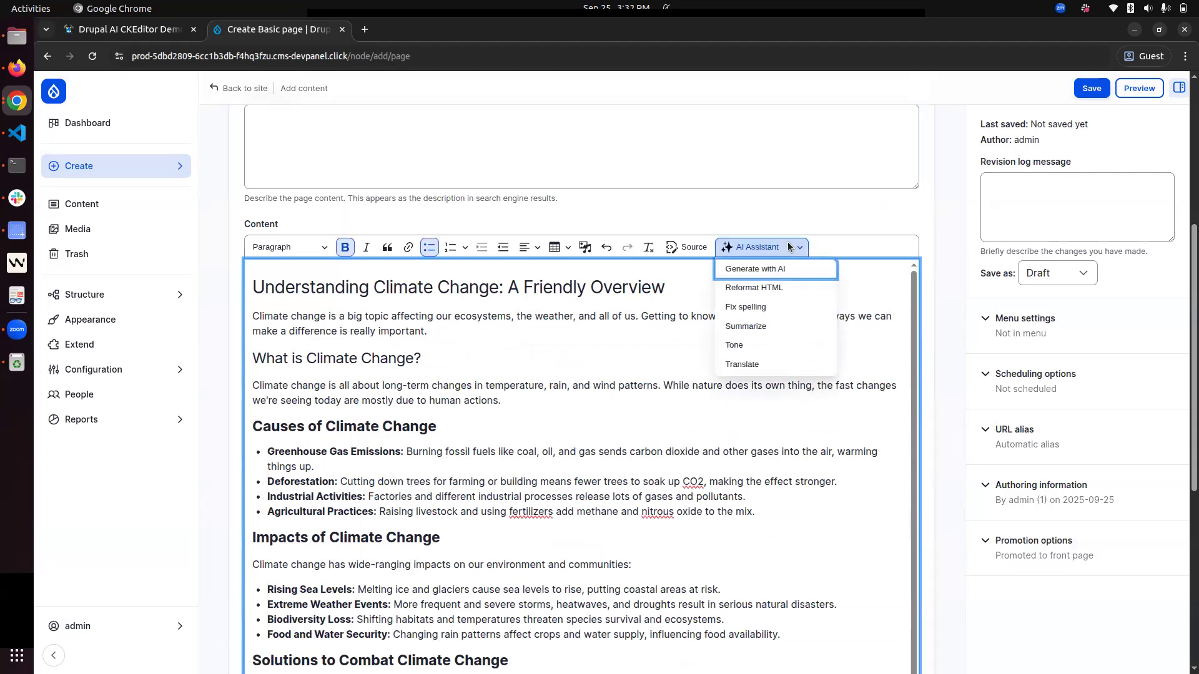
pyautogui.click(663, 427)
pyautogui.hotkey('ctrl', 'a')
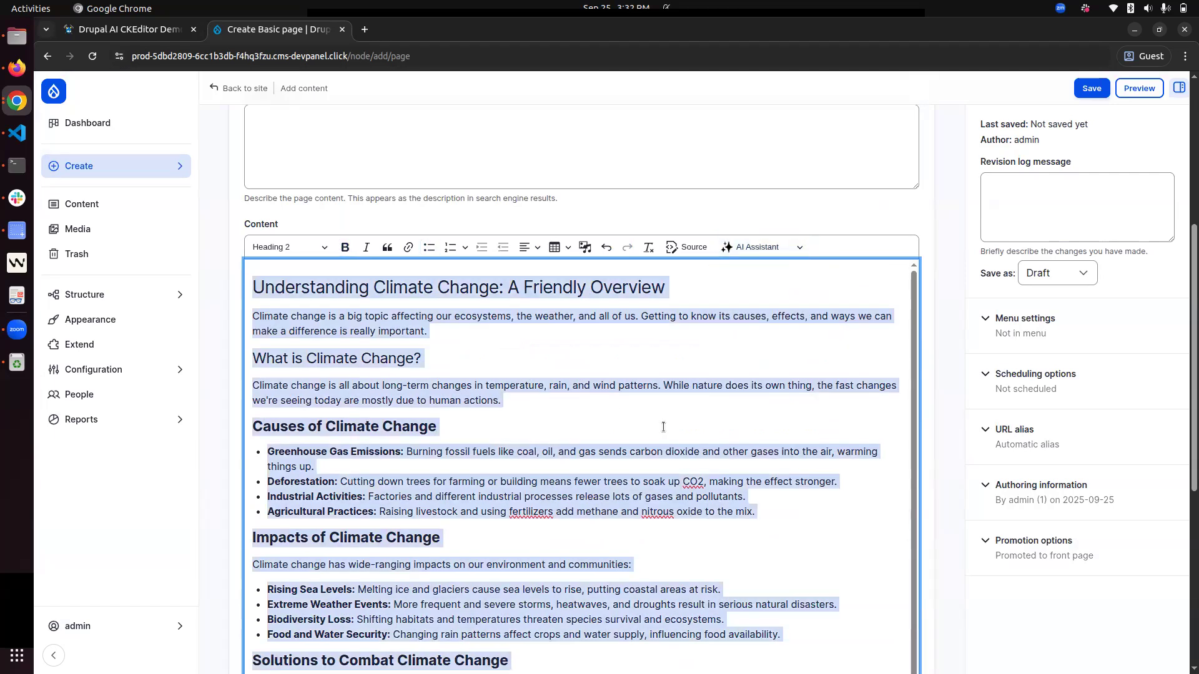
pyautogui.click(778, 248)
pyautogui.click(751, 365)
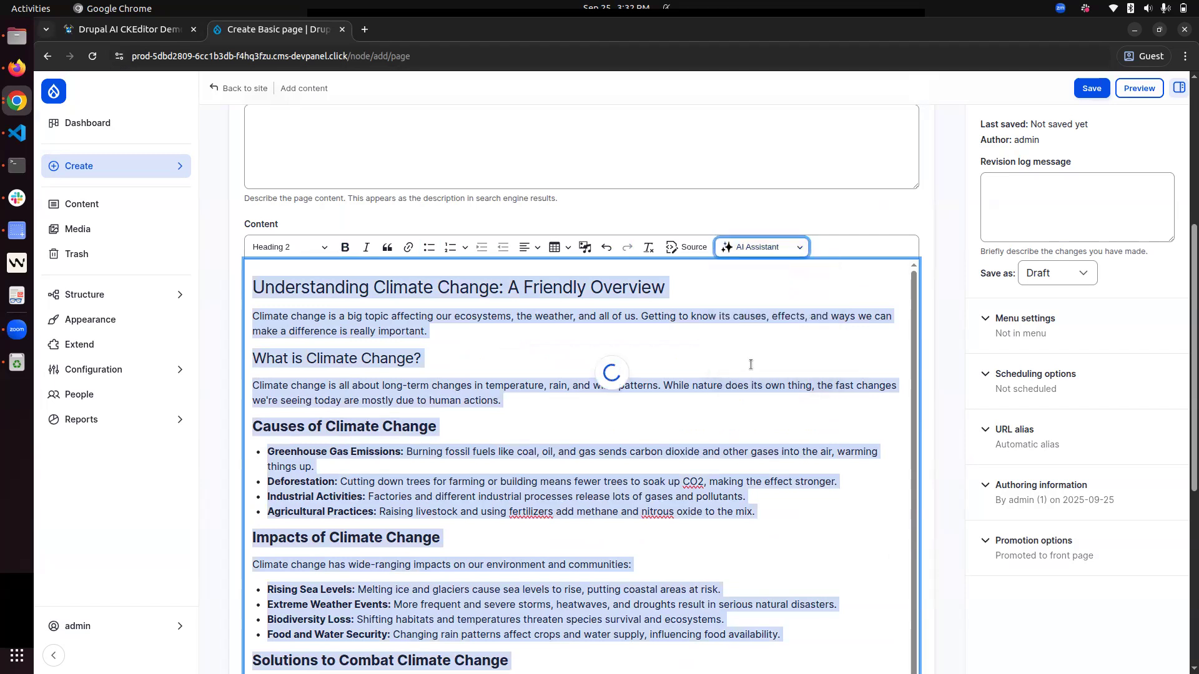
# Translate the selected article into Spanish and read through the suggested translation.
pyautogui.click(408, 267)
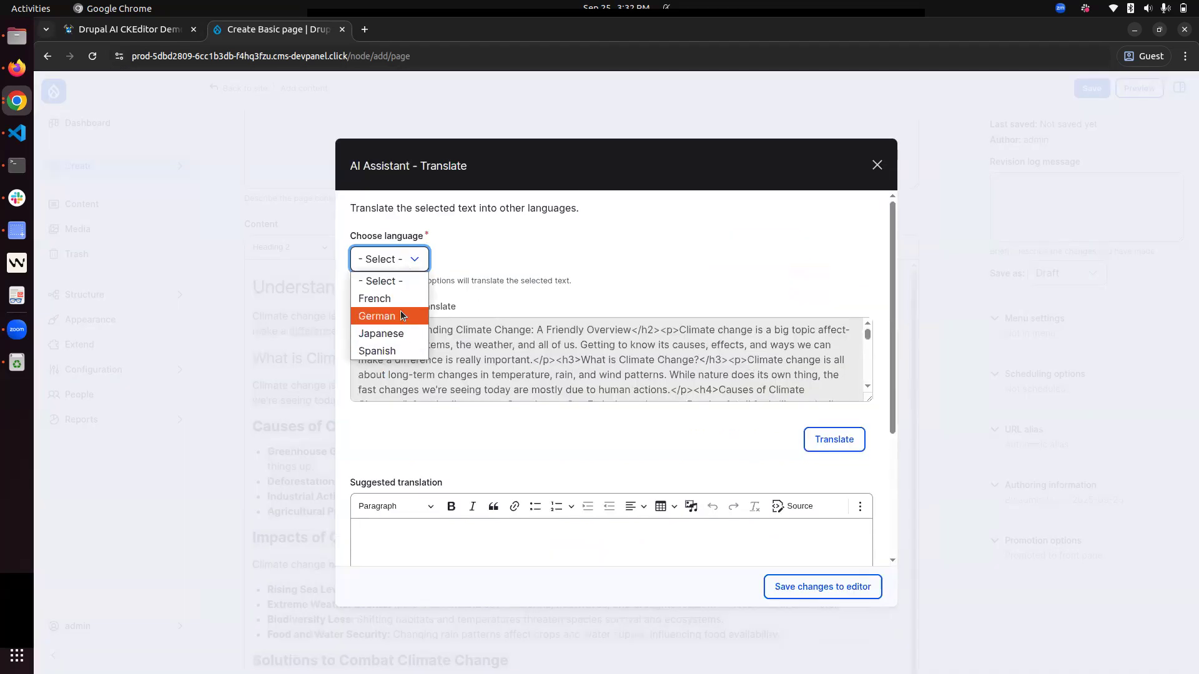
pyautogui.click(379, 344)
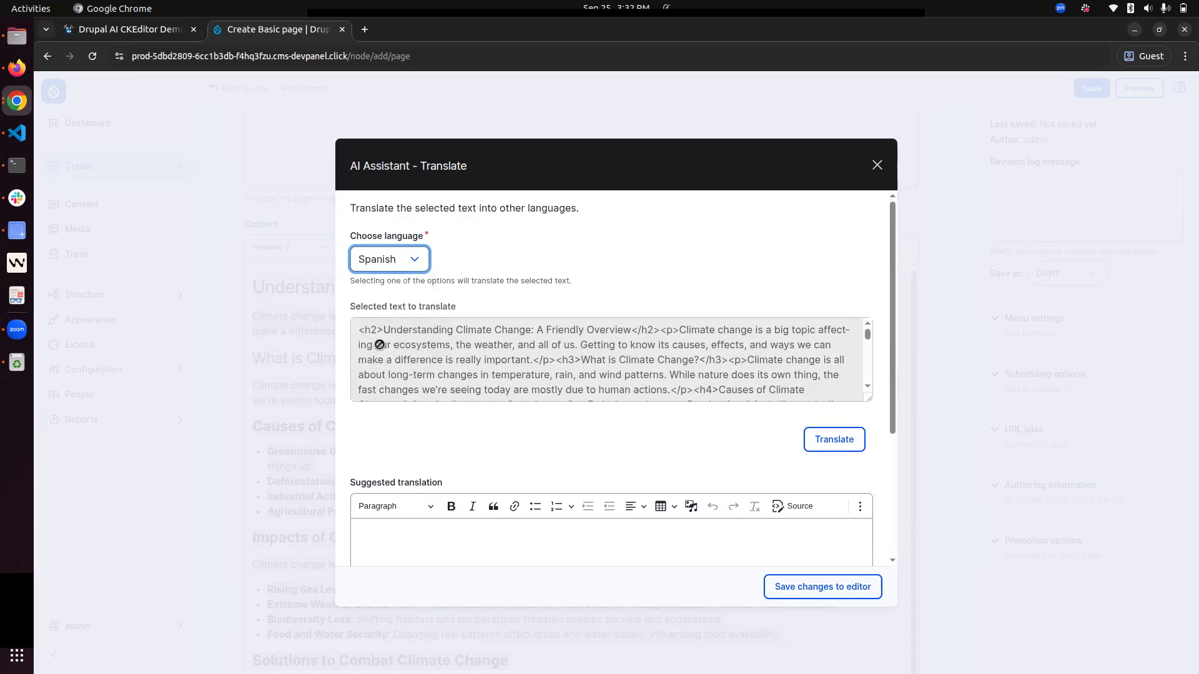
pyautogui.click(835, 448)
pyautogui.scroll(-3, 636, 471)
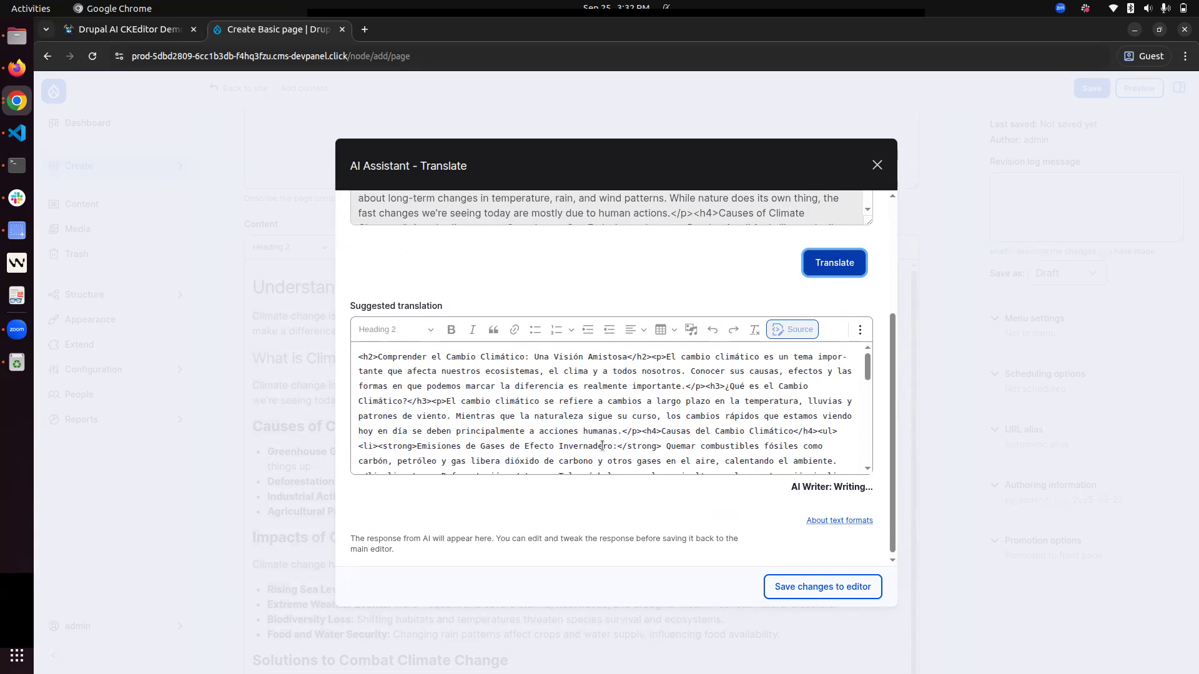
pyautogui.scroll(-5, 752, 406)
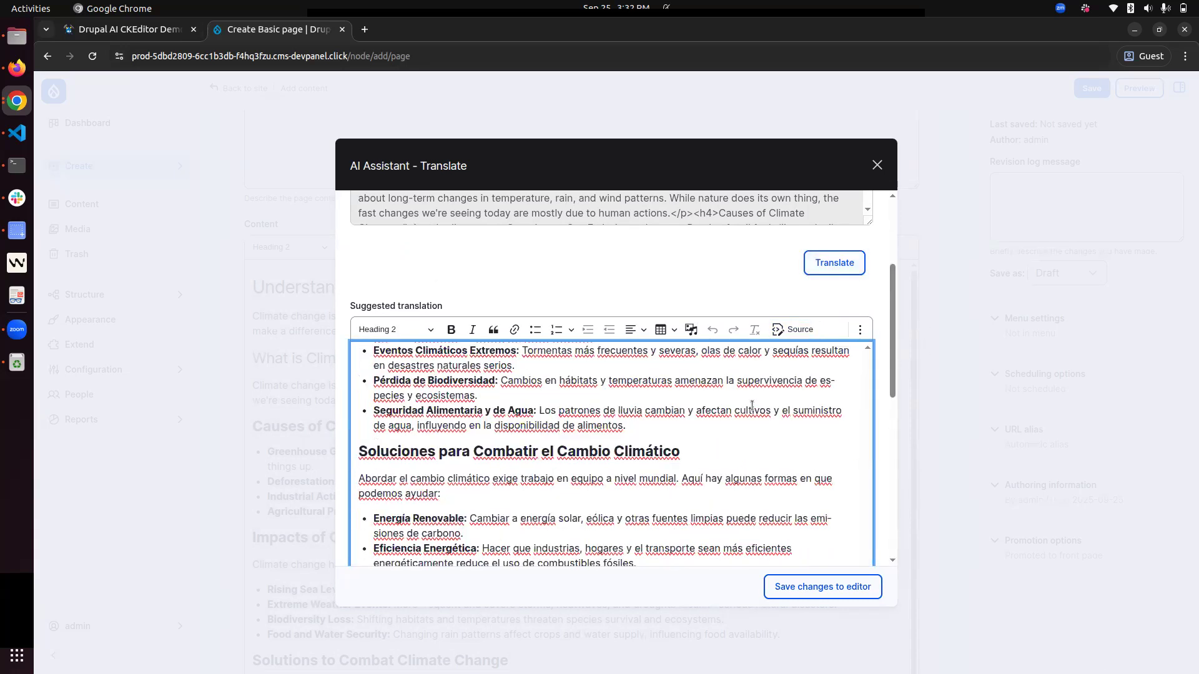
# Request the Spanish translation again, close the Translate dialog without saving, and return to the Content editor.
pyautogui.click(839, 267)
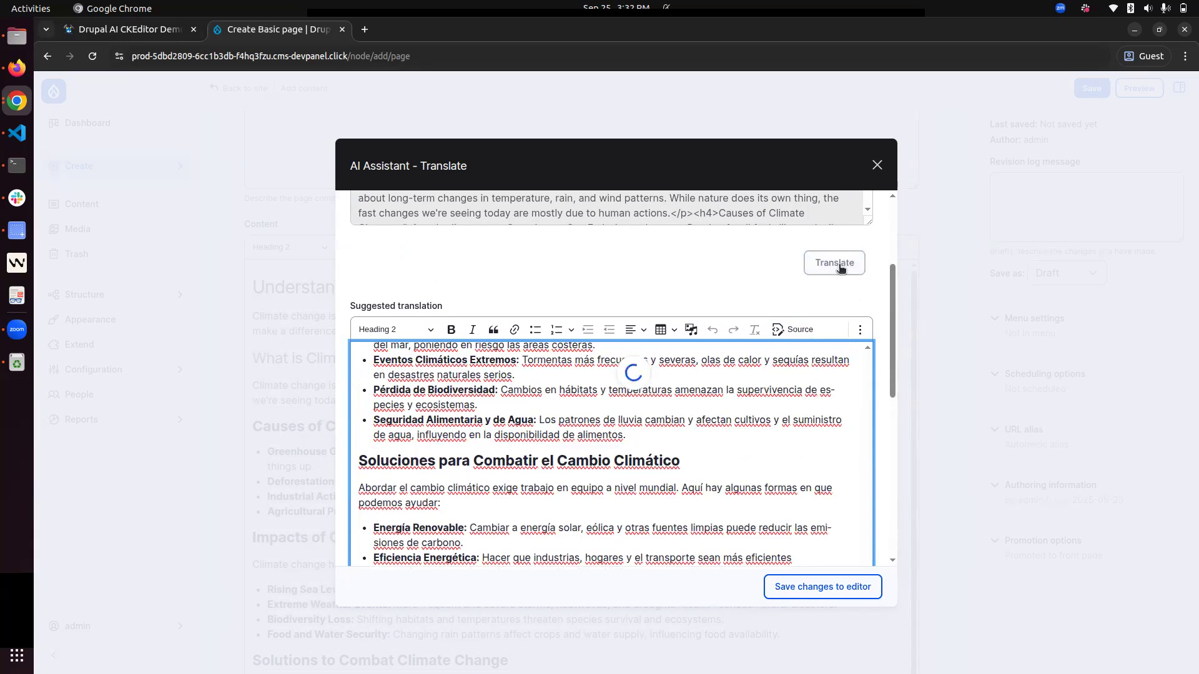
pyautogui.click(878, 165)
pyautogui.click(766, 337)
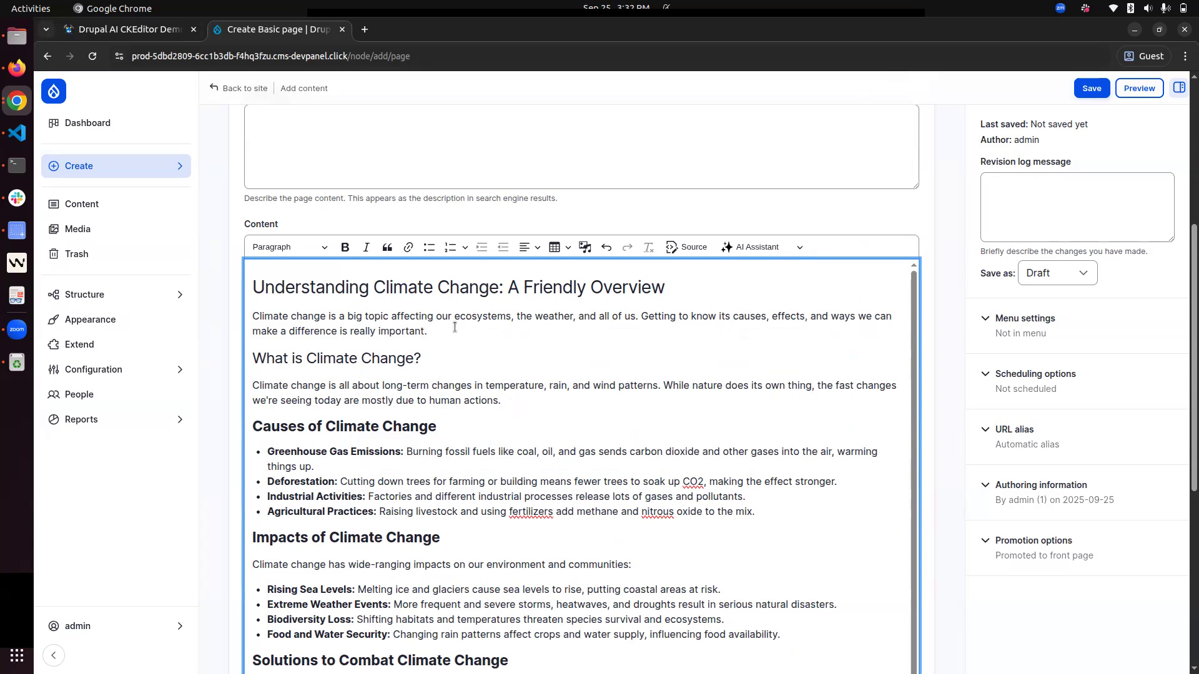
# Go to the Text formats and editors settings under Content authoring and open the Content format's configuration.
pyautogui.click(177, 369)
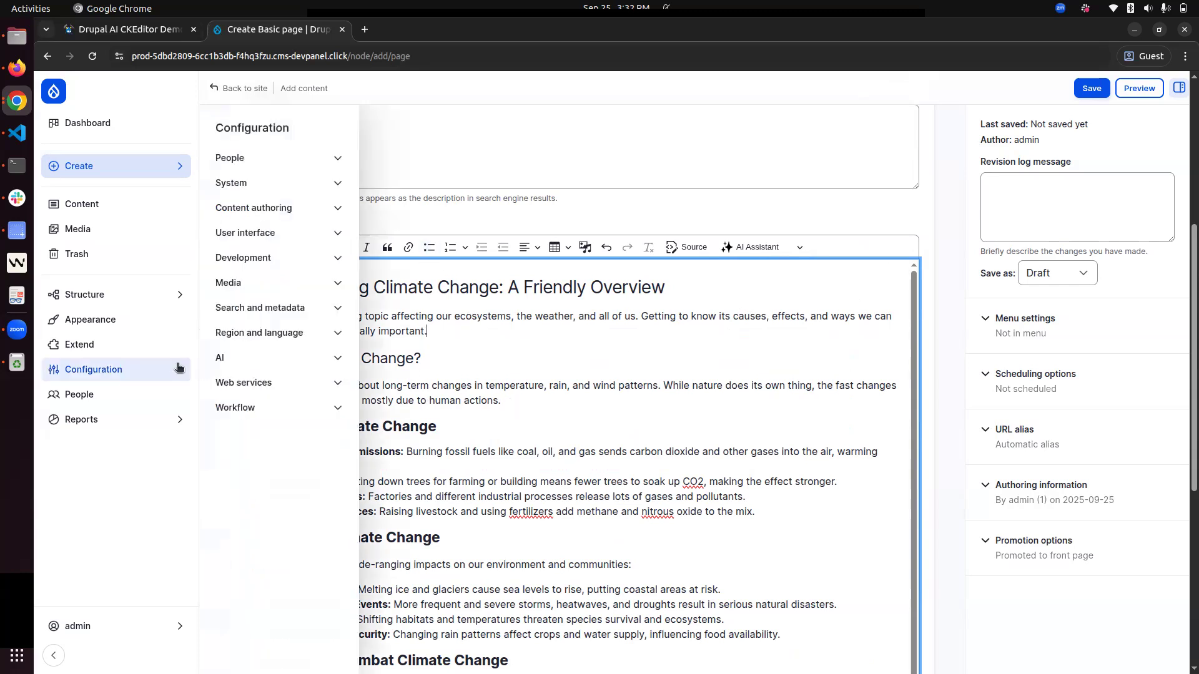
pyautogui.click(300, 212)
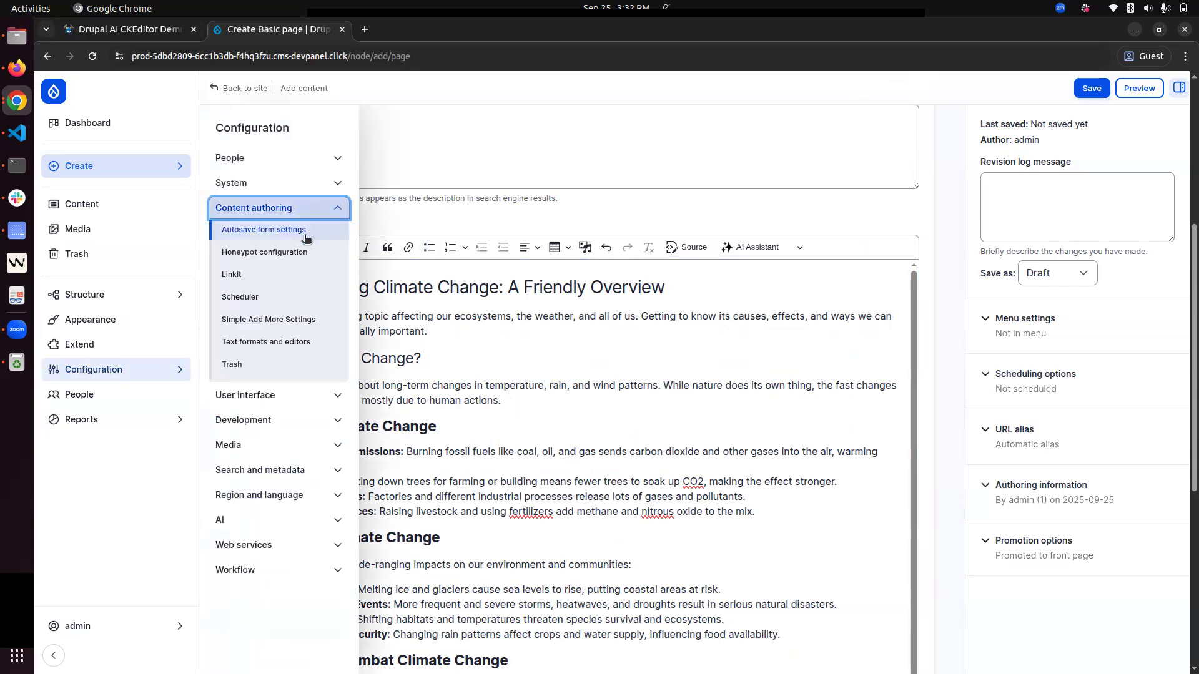
pyautogui.click(302, 342)
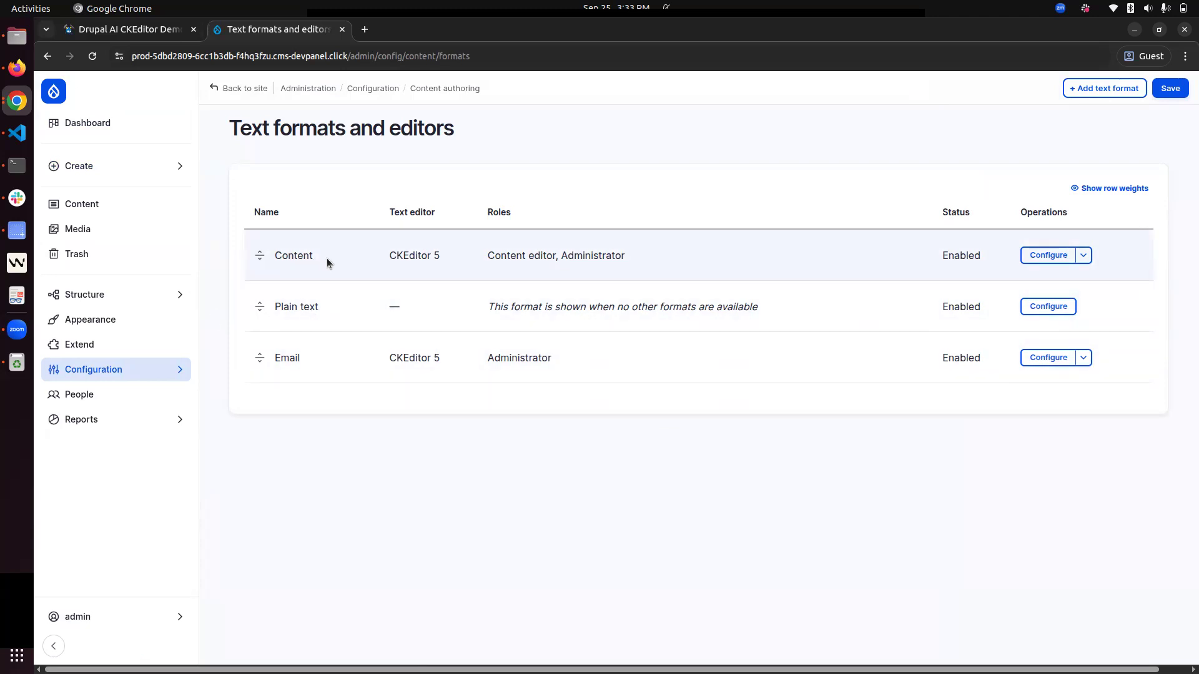
pyautogui.moveTo(323, 256); pyautogui.dragTo(270, 256)
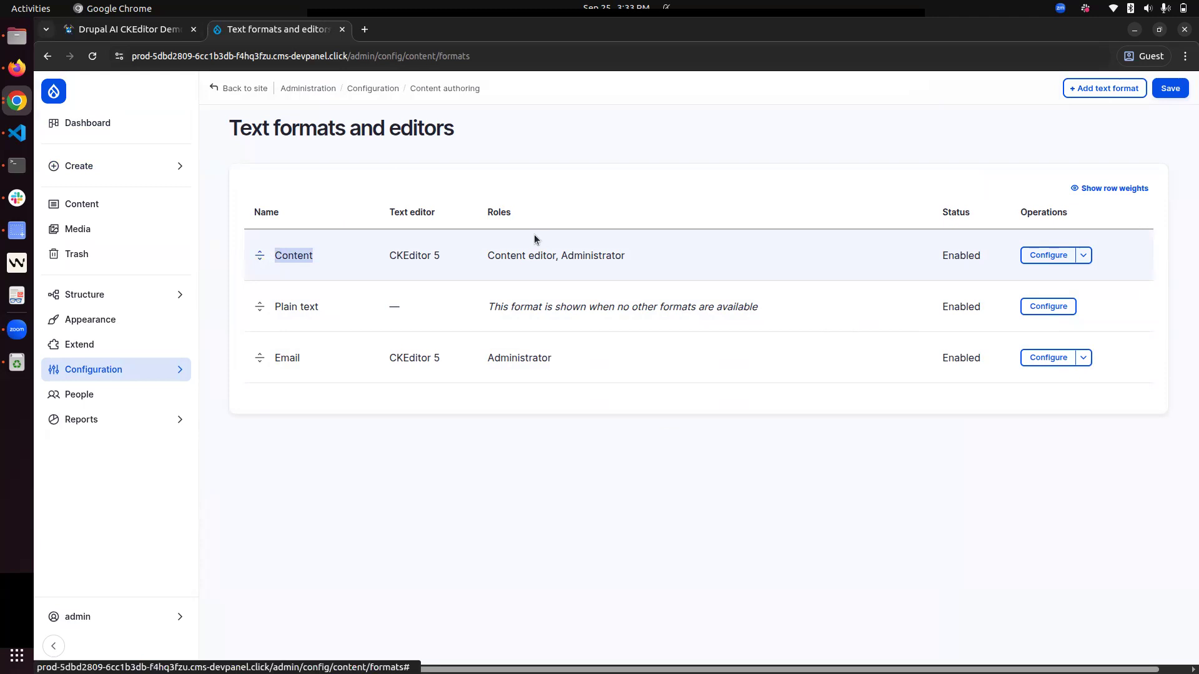
pyautogui.click(853, 255)
pyautogui.click(1032, 256)
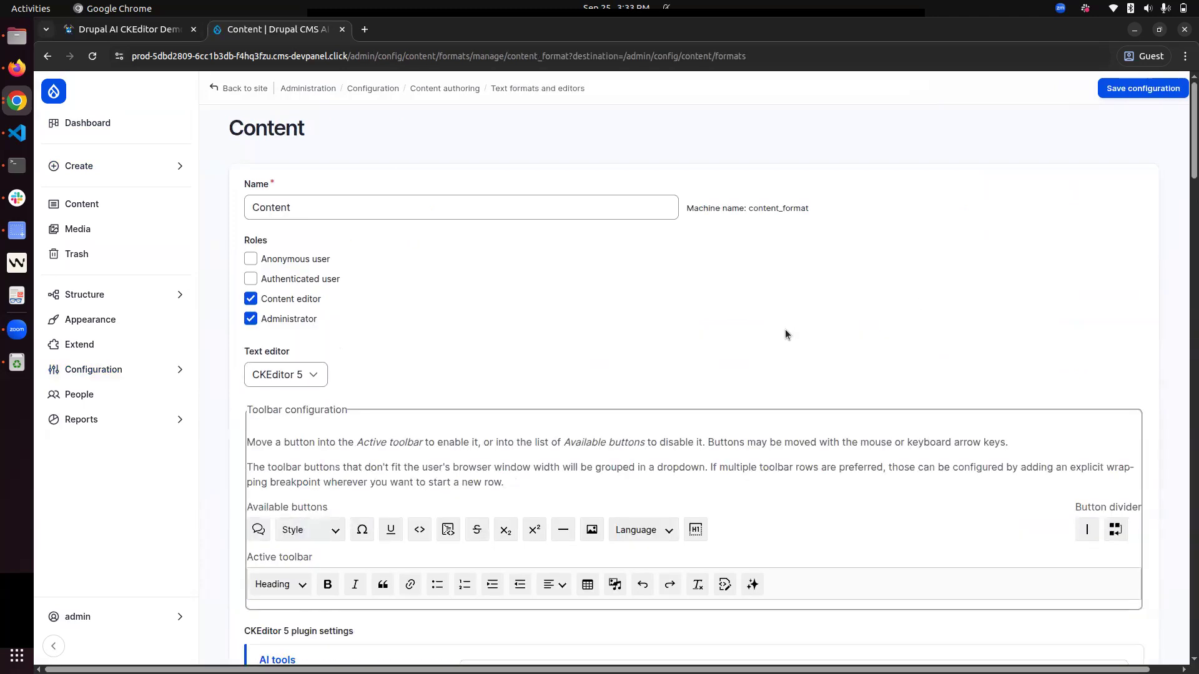
# Examine the Content format's CKEditor 5 toolbar, including the AI CKEditor button, and the AI tools' modal dialog options.
pyautogui.scroll(-3, 785, 328)
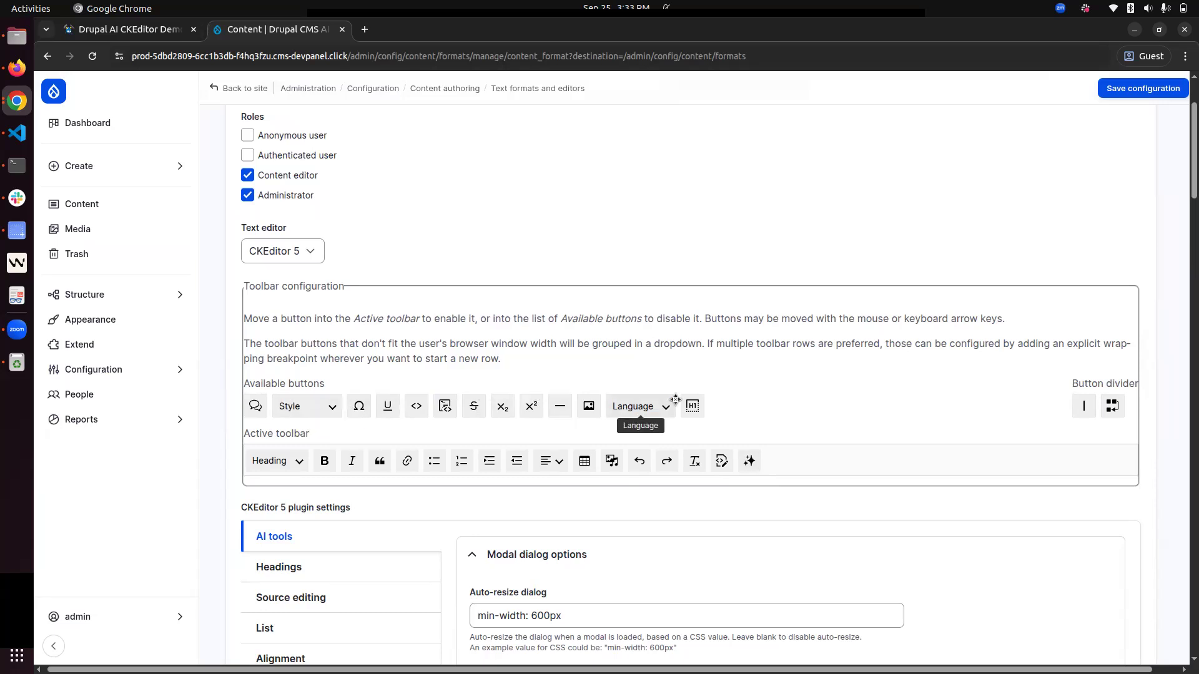
pyautogui.scroll(-1, 665, 400)
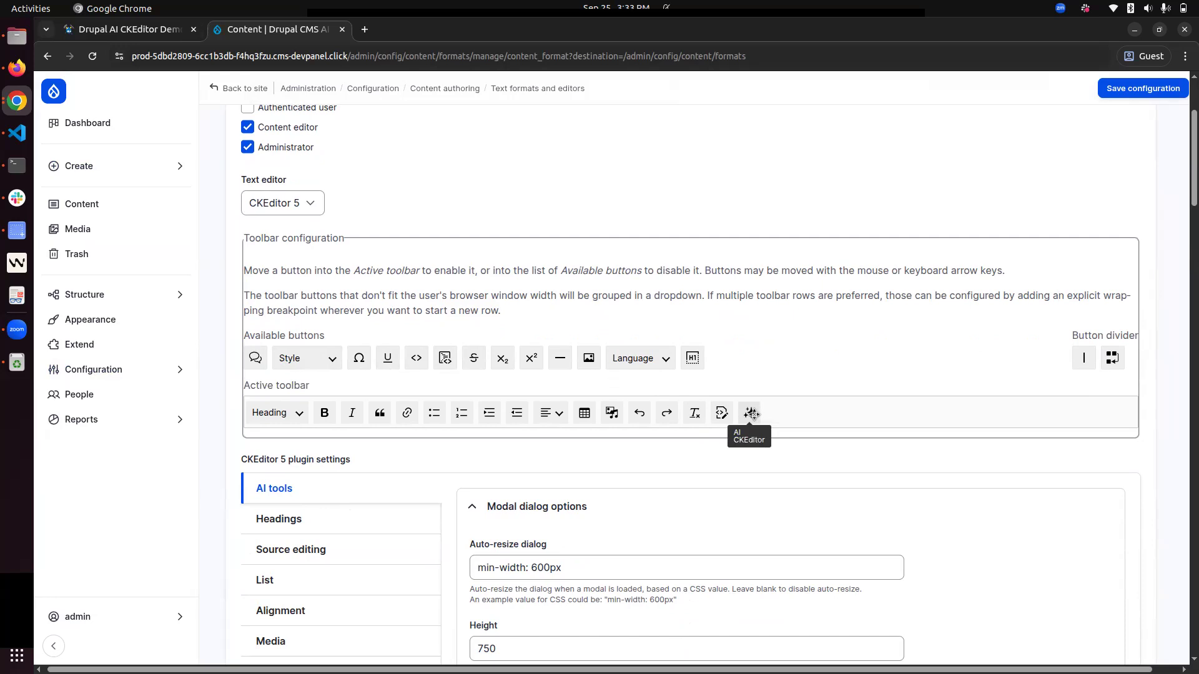
pyautogui.scroll(-2, 801, 385)
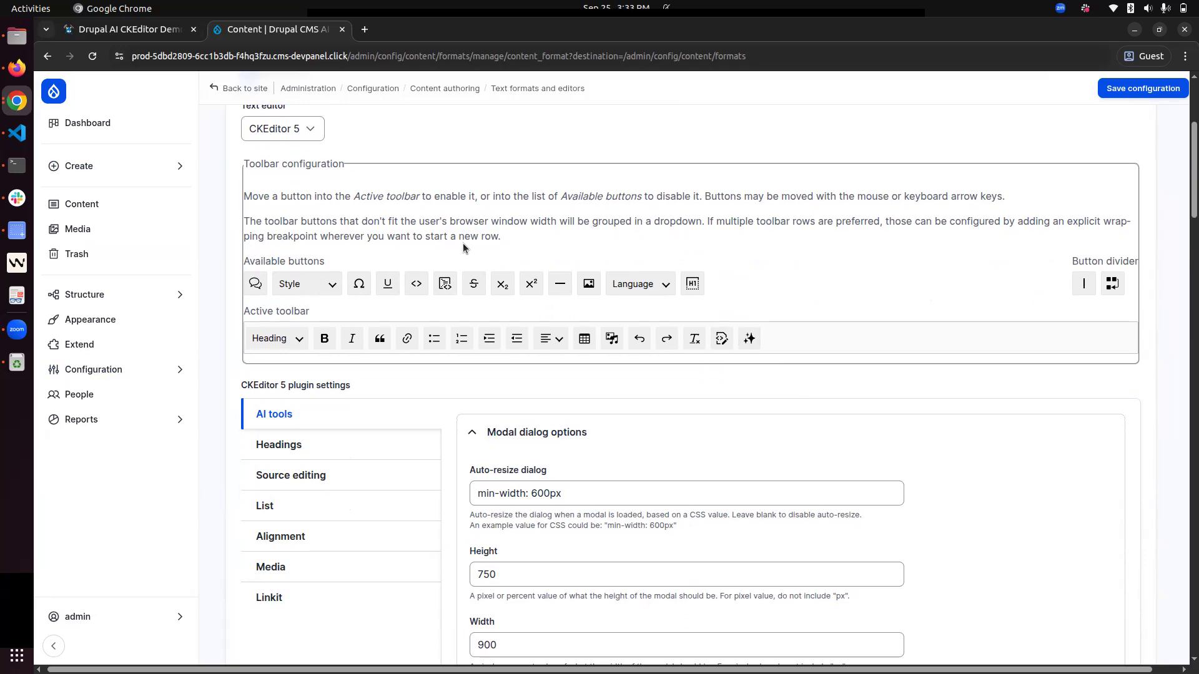
pyautogui.scroll(-1, 462, 334)
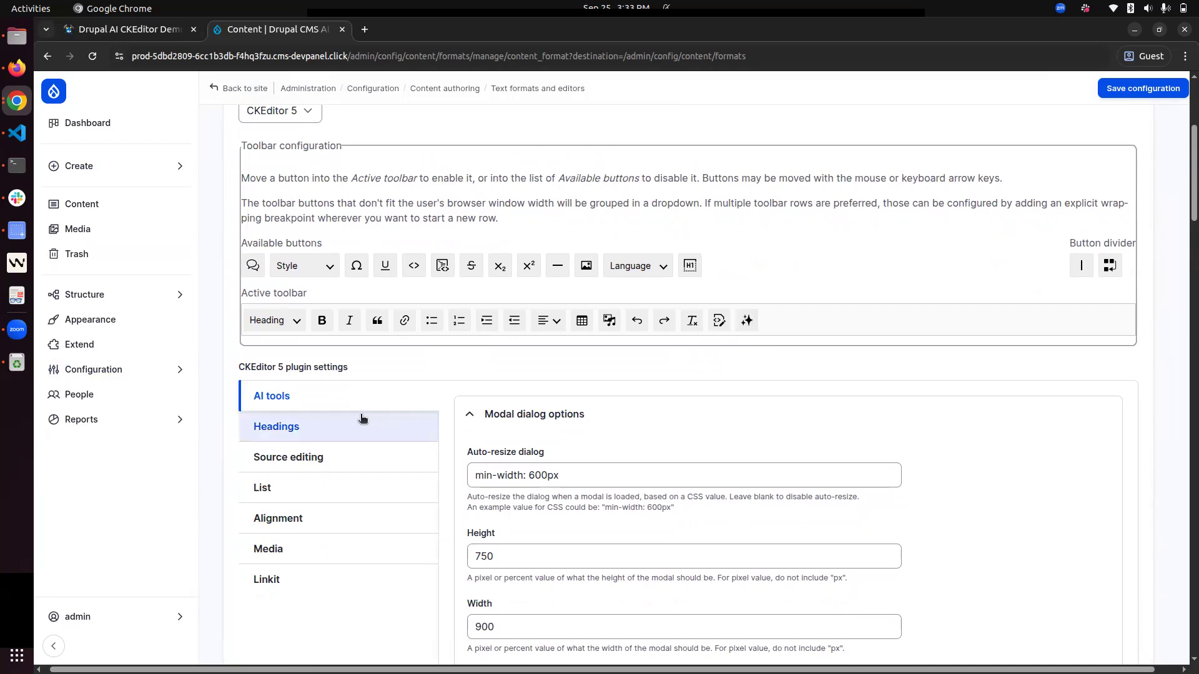
pyautogui.scroll(-2, 412, 400)
pyautogui.scroll(-2, 567, 377)
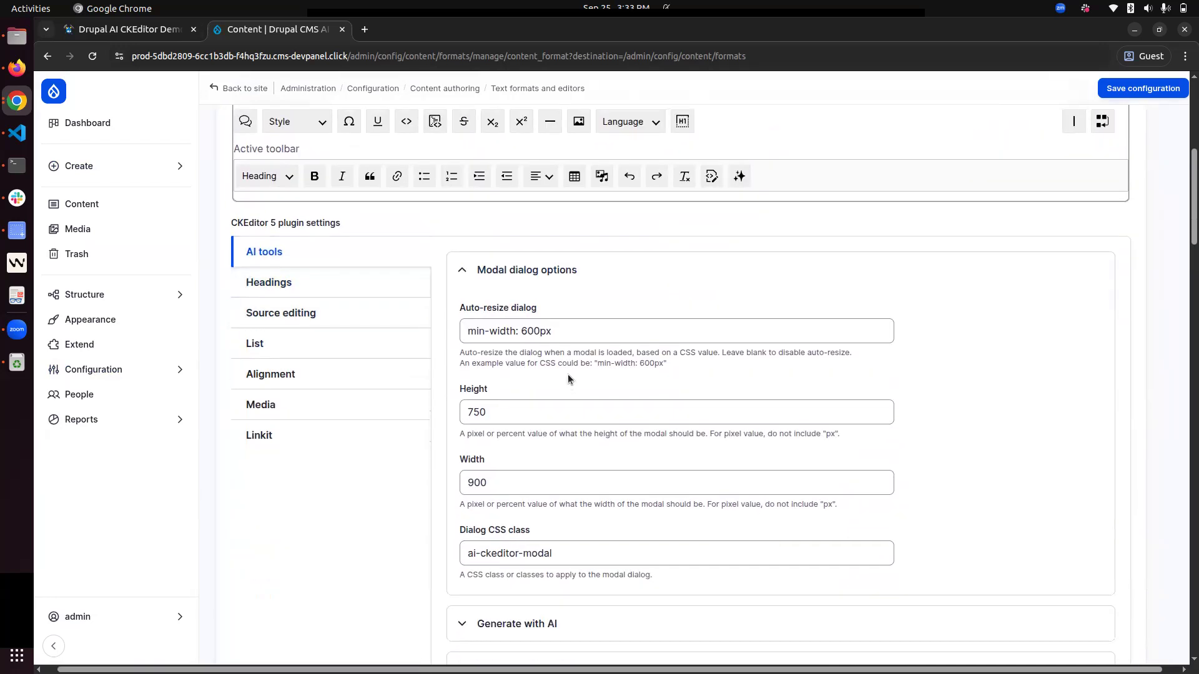
pyautogui.moveTo(650, 330); pyautogui.dragTo(446, 333)
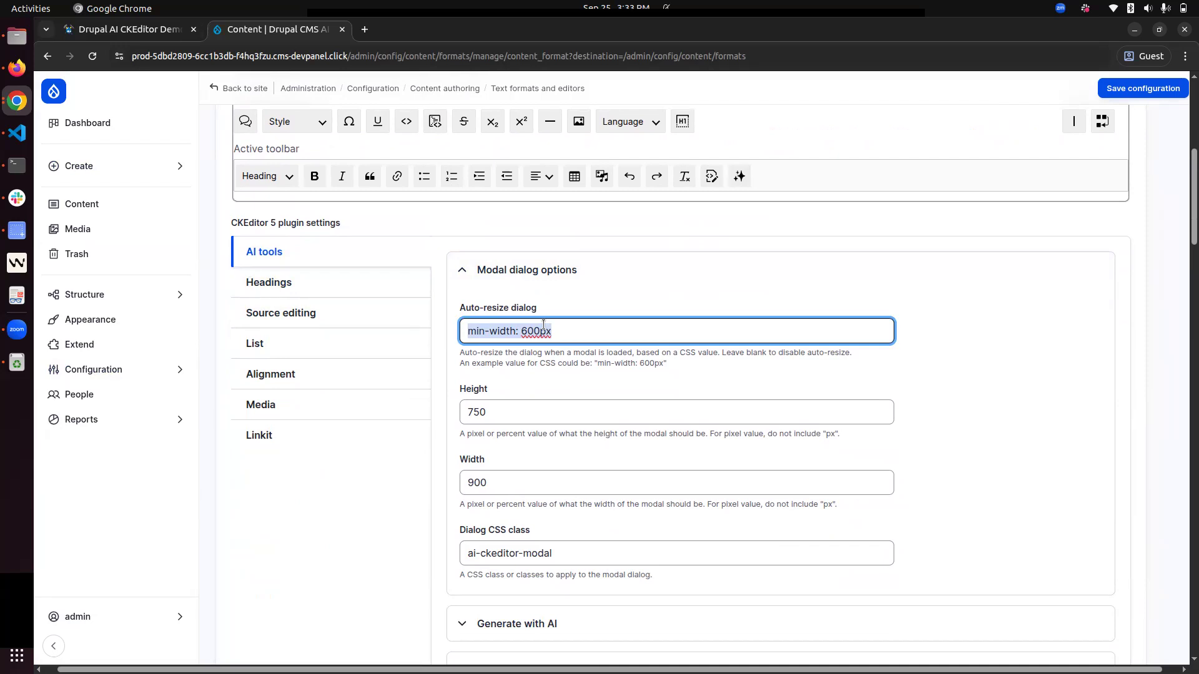
pyautogui.scroll(-1, 562, 387)
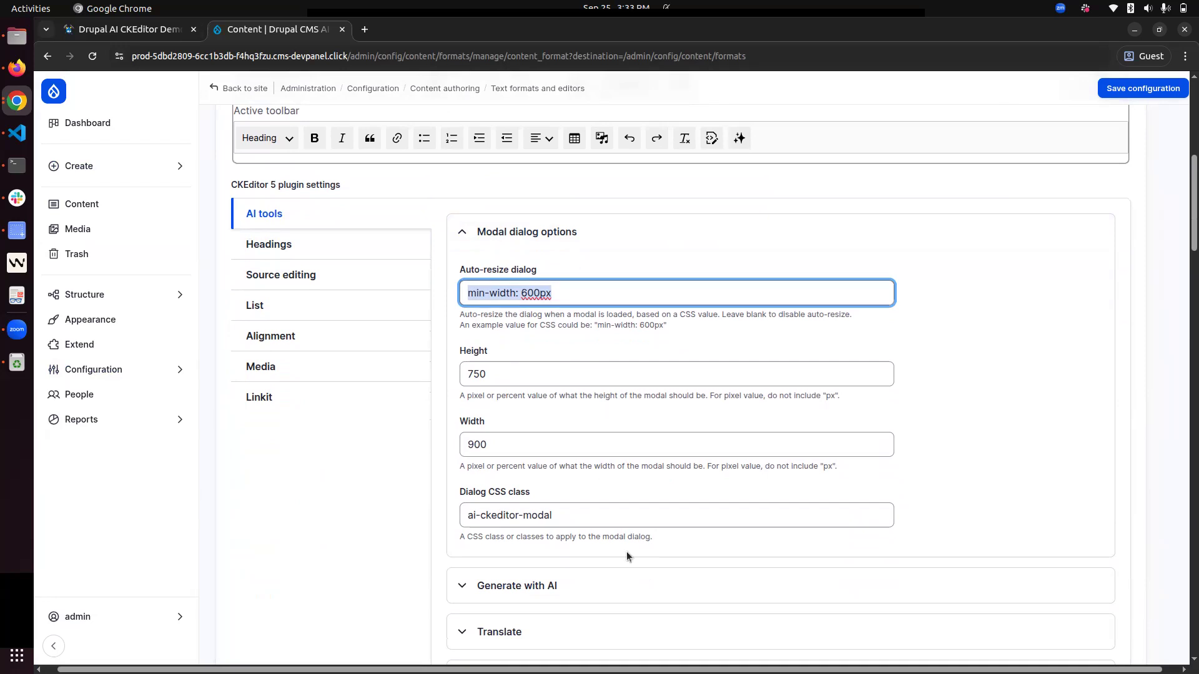
# Collapse the modal dialog options and examine the AI tools' Generate with AI and Translate settings, including the completion pre prompt.
pyautogui.click(590, 239)
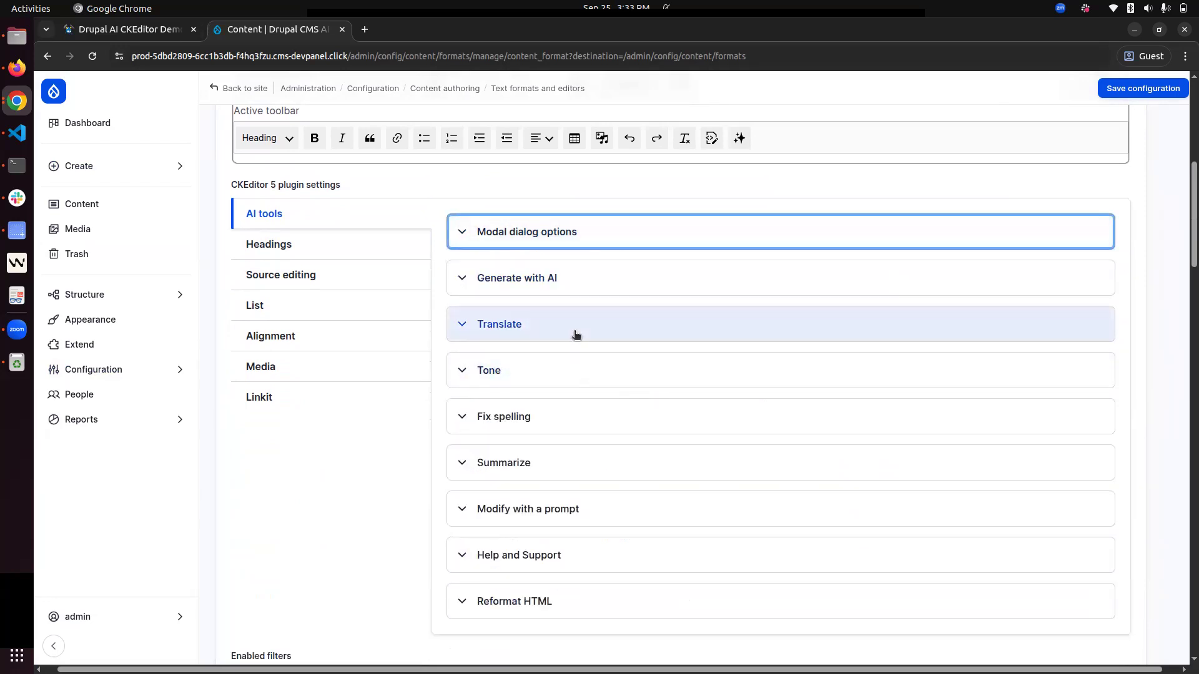
pyautogui.scroll(-2, 573, 335)
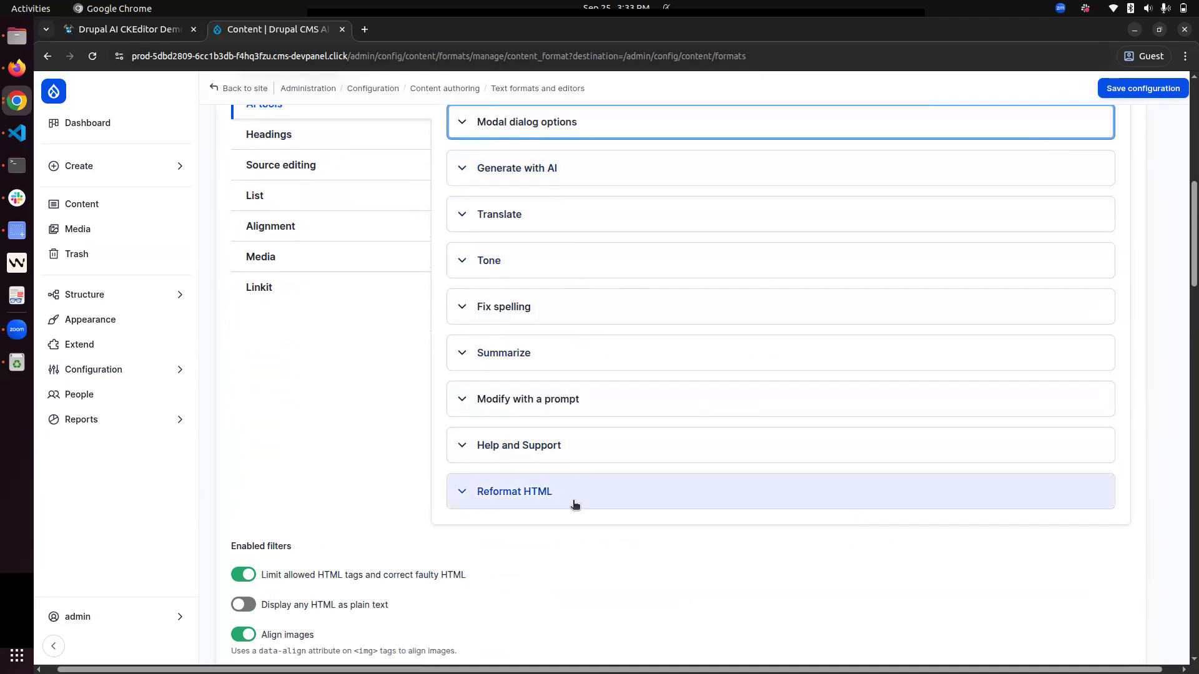
pyautogui.click(537, 169)
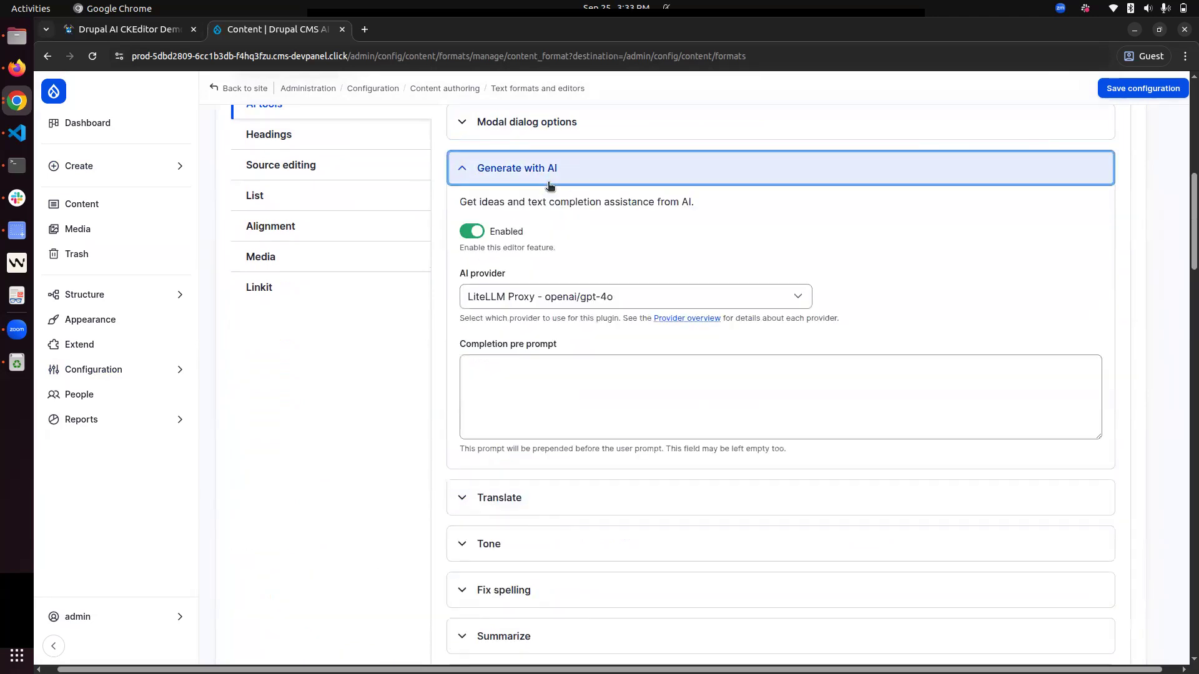
pyautogui.click(565, 505)
pyautogui.scroll(-3, 516, 448)
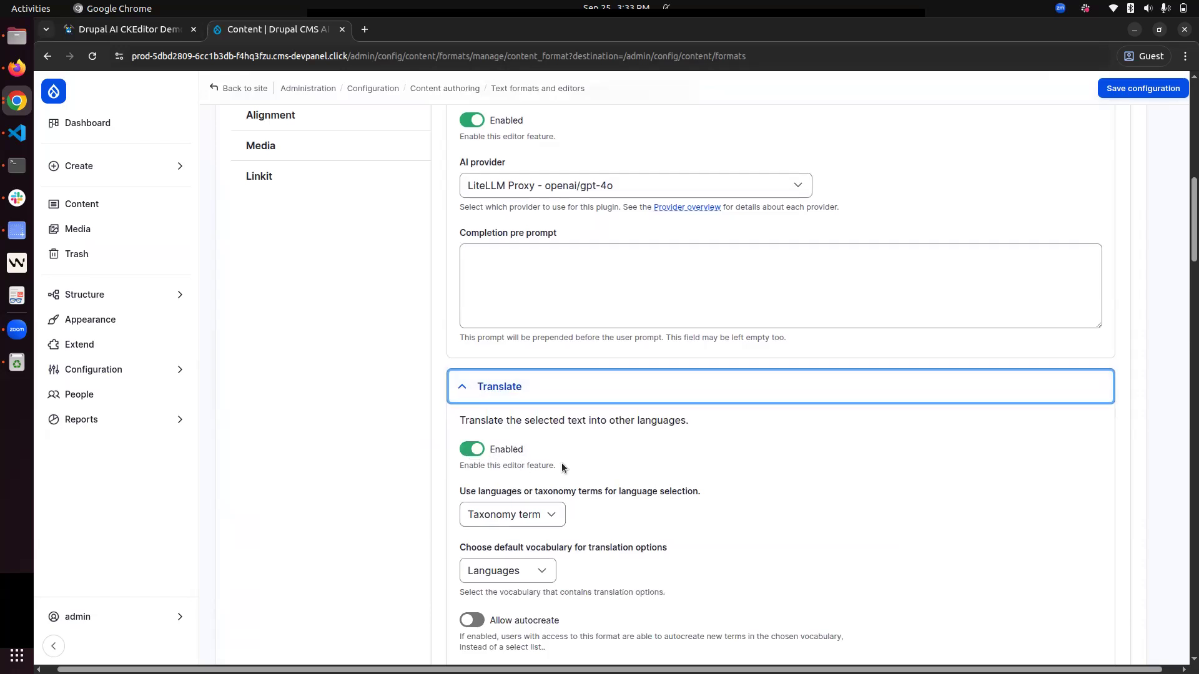
pyautogui.scroll(-4, 561, 463)
pyautogui.scroll(15, 560, 463)
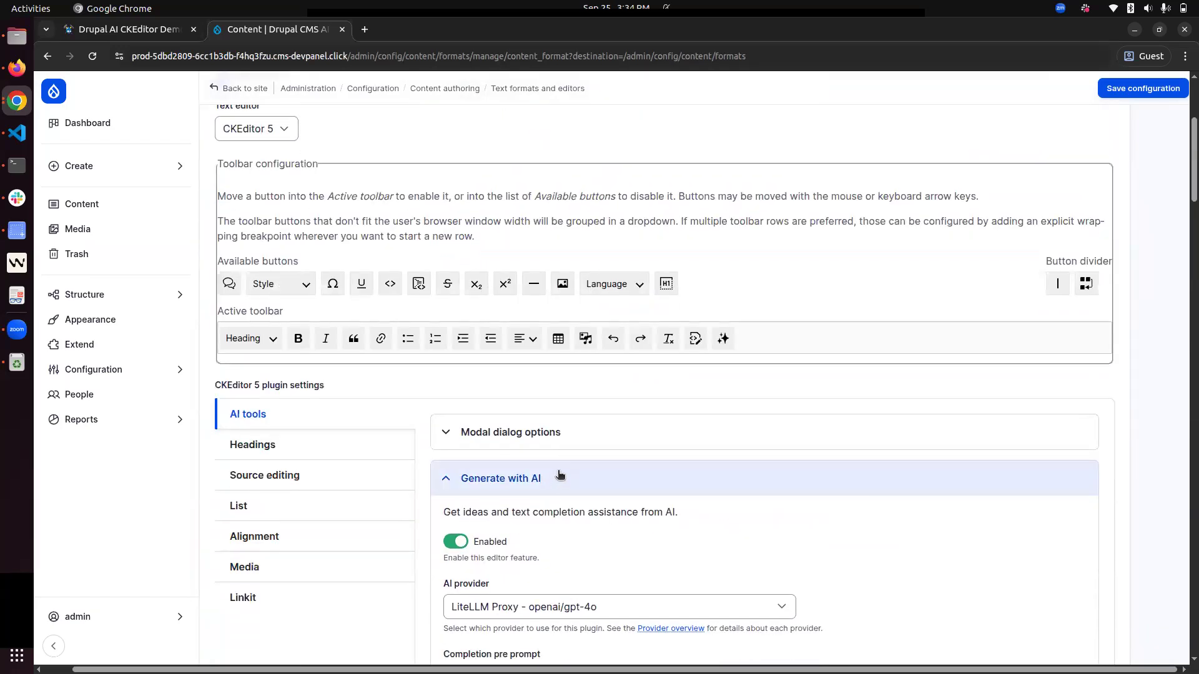
pyautogui.scroll(-5, 552, 479)
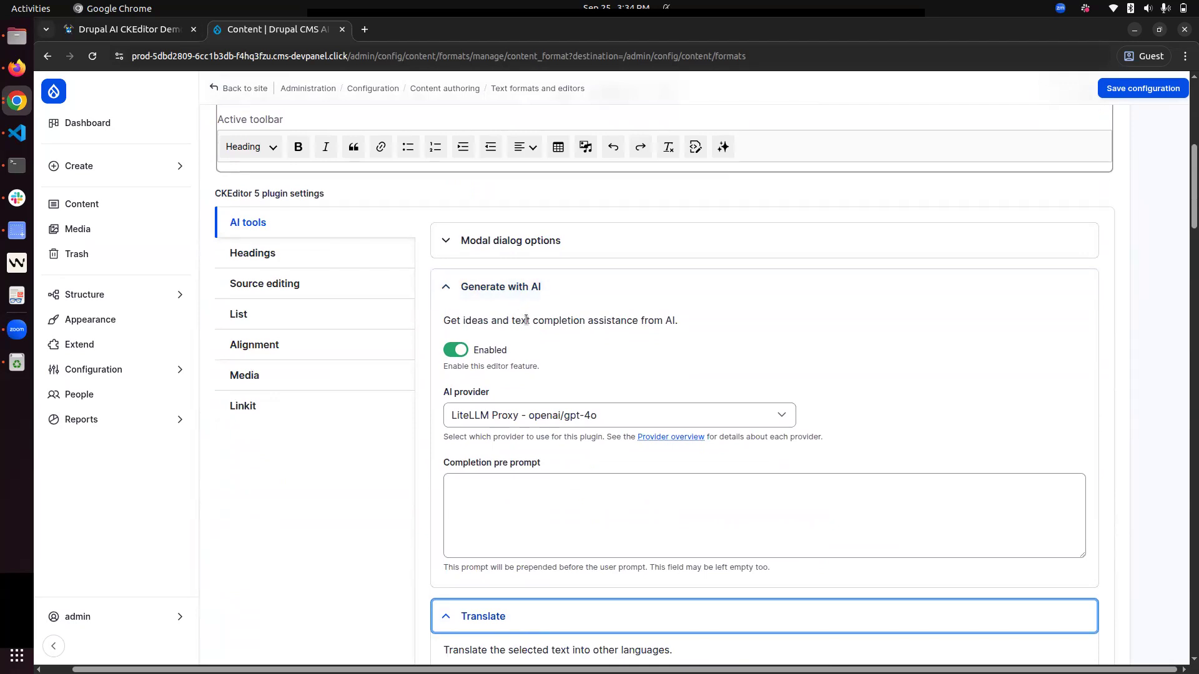
pyautogui.scroll(-3, 526, 319)
pyautogui.click(499, 444)
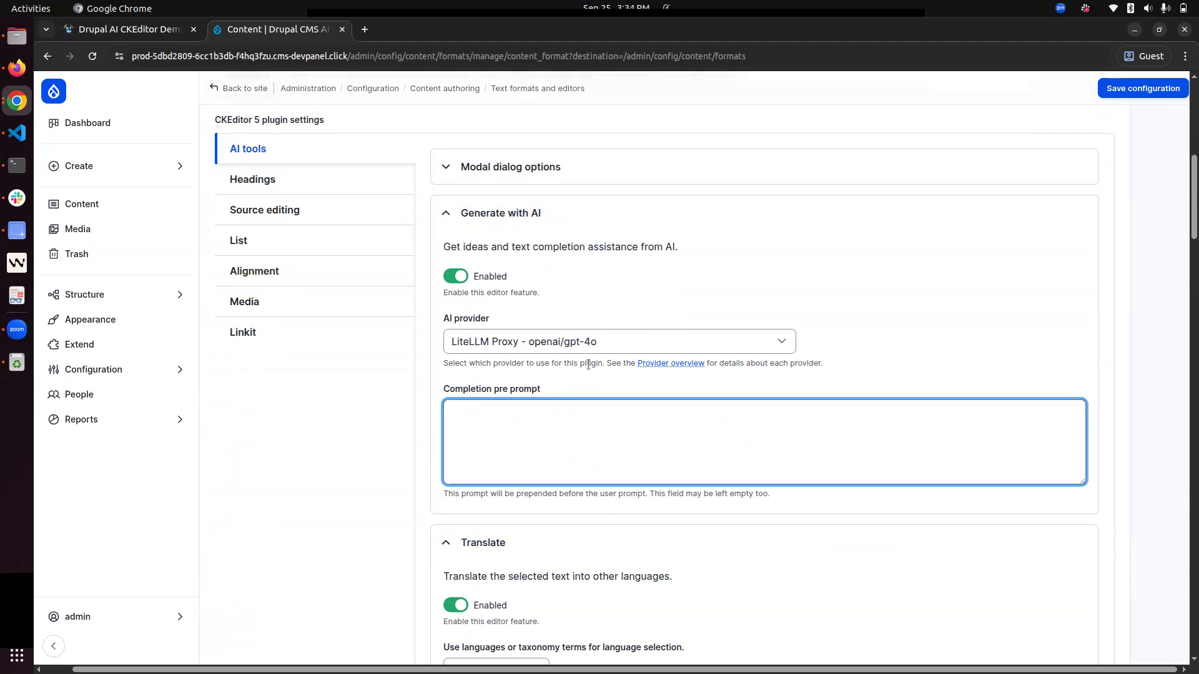
pyautogui.scroll(-5, 564, 366)
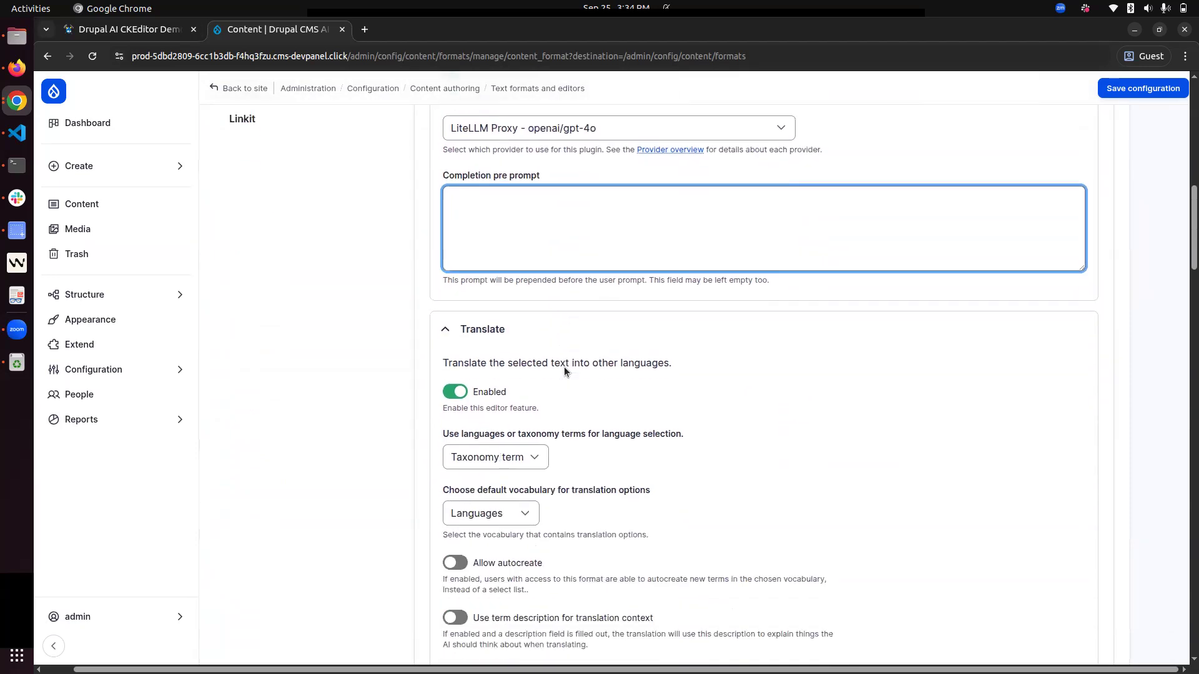
# Collapse the Translate settings and examine the Tone settings, including the default vocabulary choices for tone options.
pyautogui.click(514, 261)
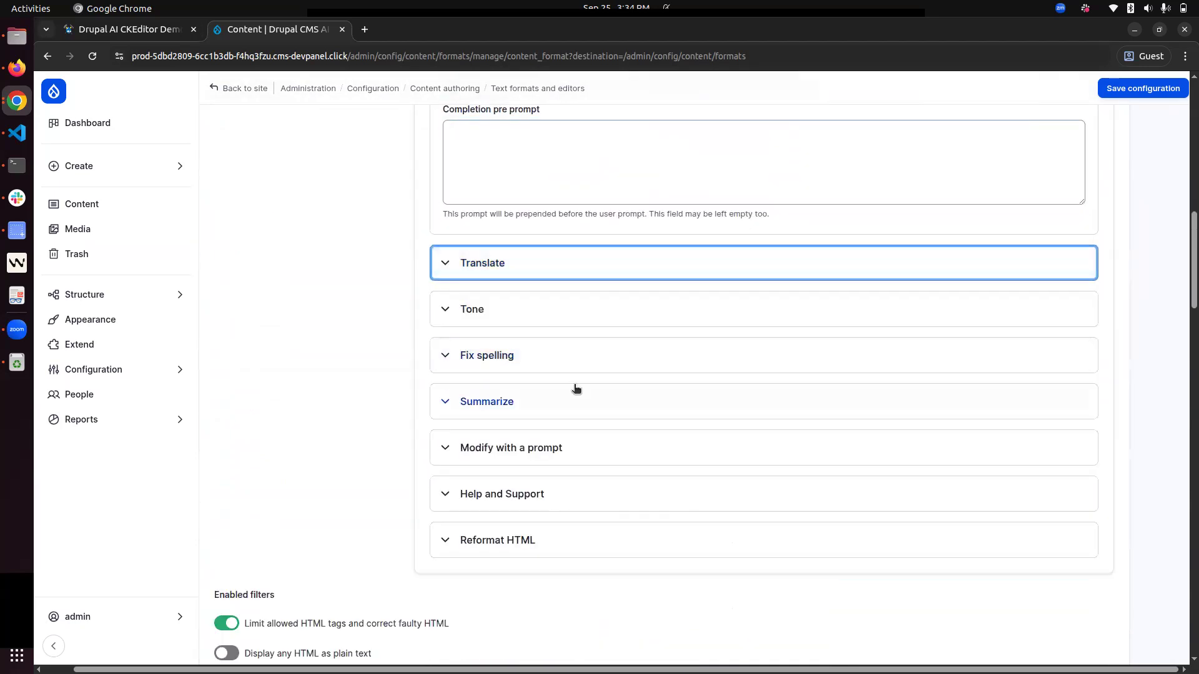
pyautogui.click(539, 354)
pyautogui.scroll(-7, 526, 324)
pyautogui.scroll(5, 525, 325)
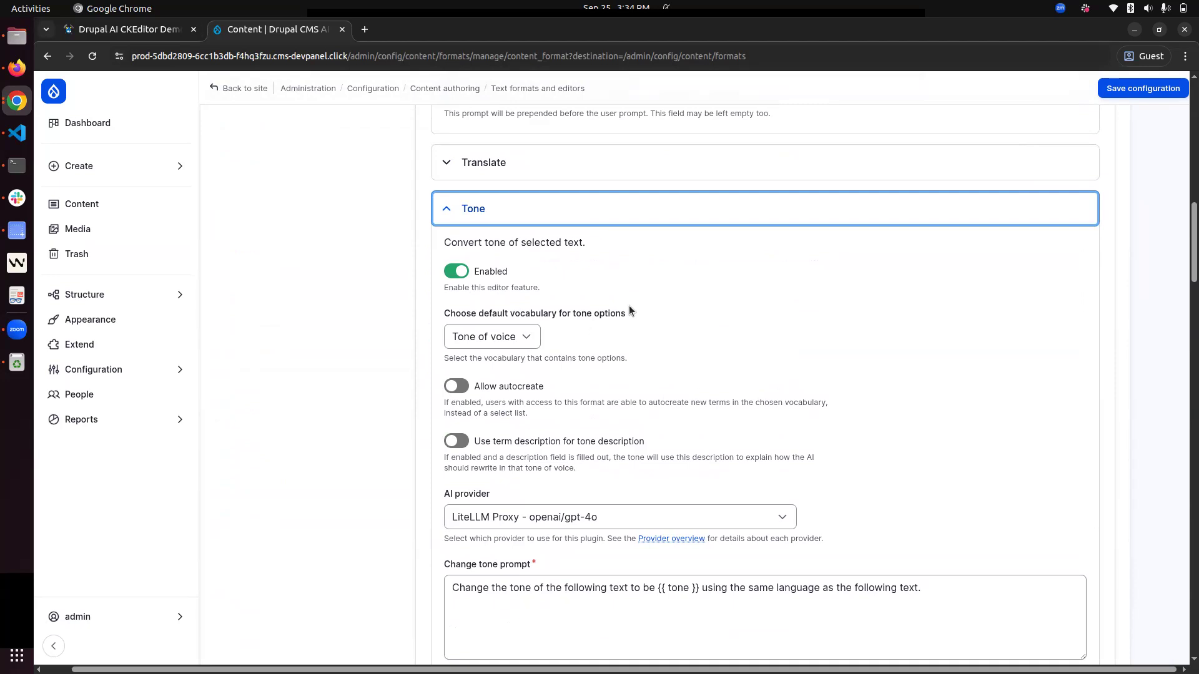
pyautogui.click(487, 337)
pyautogui.click(484, 339)
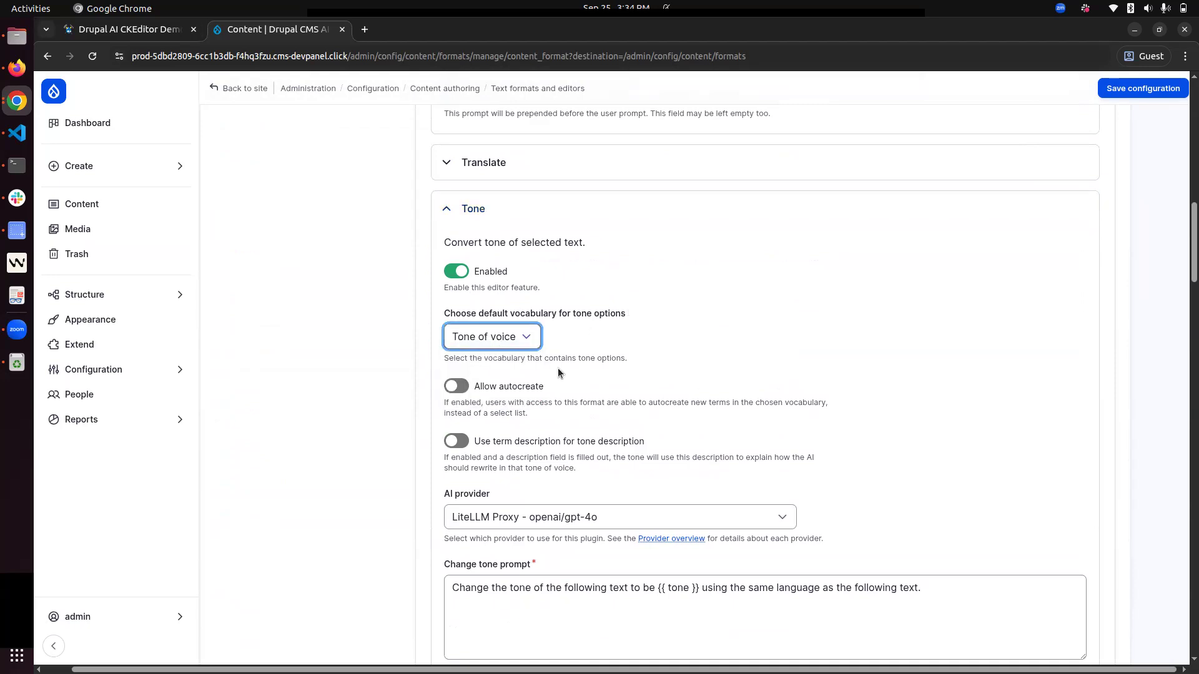
# Examine the Fix spelling settings, and collapse the Tone, Fix spelling and Generate with AI sections.
pyautogui.scroll(-15, 557, 373)
pyautogui.click(536, 319)
pyautogui.click(541, 319)
pyautogui.scroll(8, 548, 322)
pyautogui.scroll(4, 548, 322)
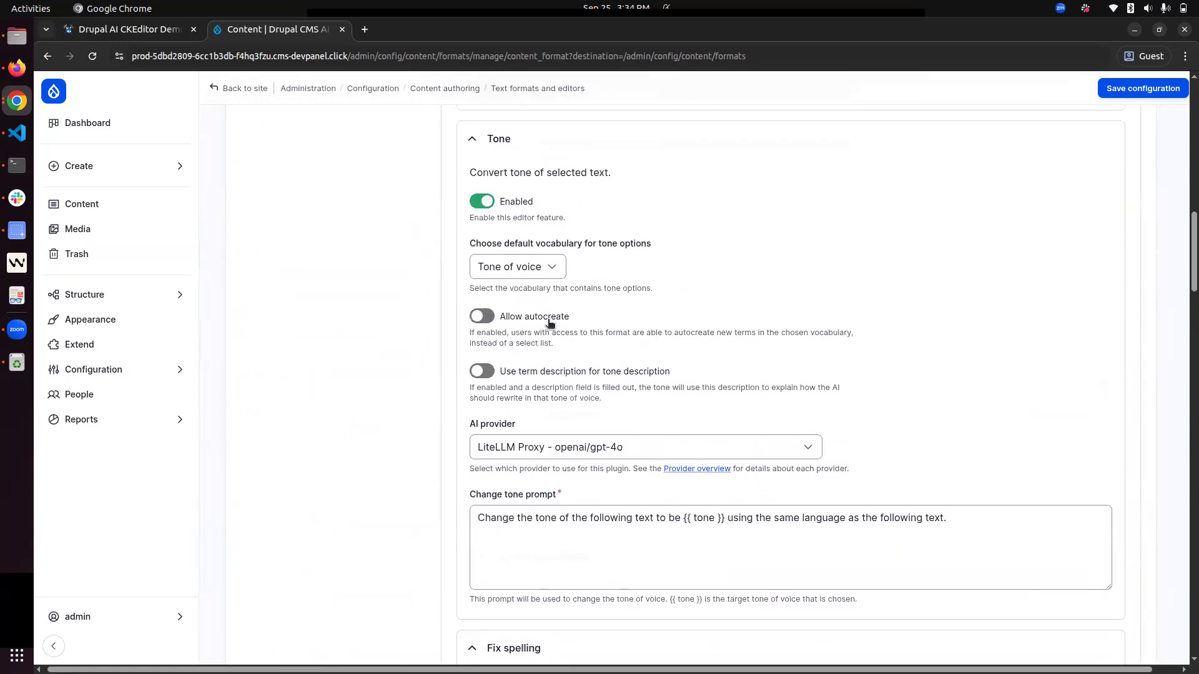
pyautogui.scroll(2, 553, 275)
pyautogui.click(542, 239)
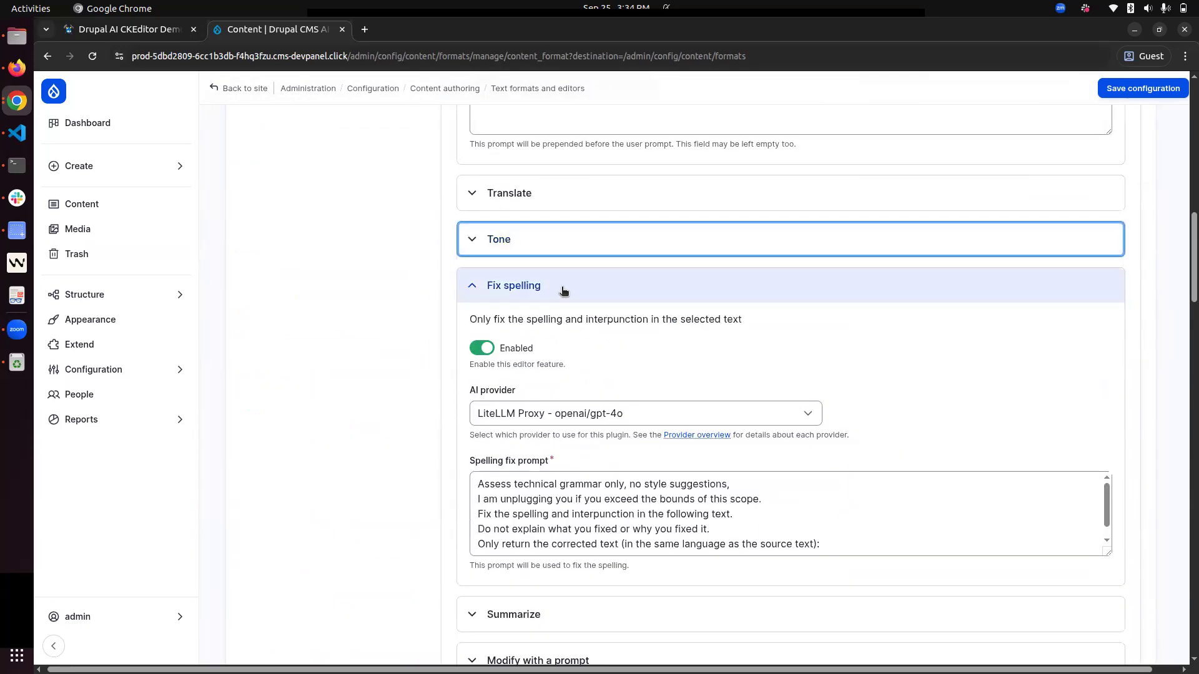
pyautogui.click(558, 301)
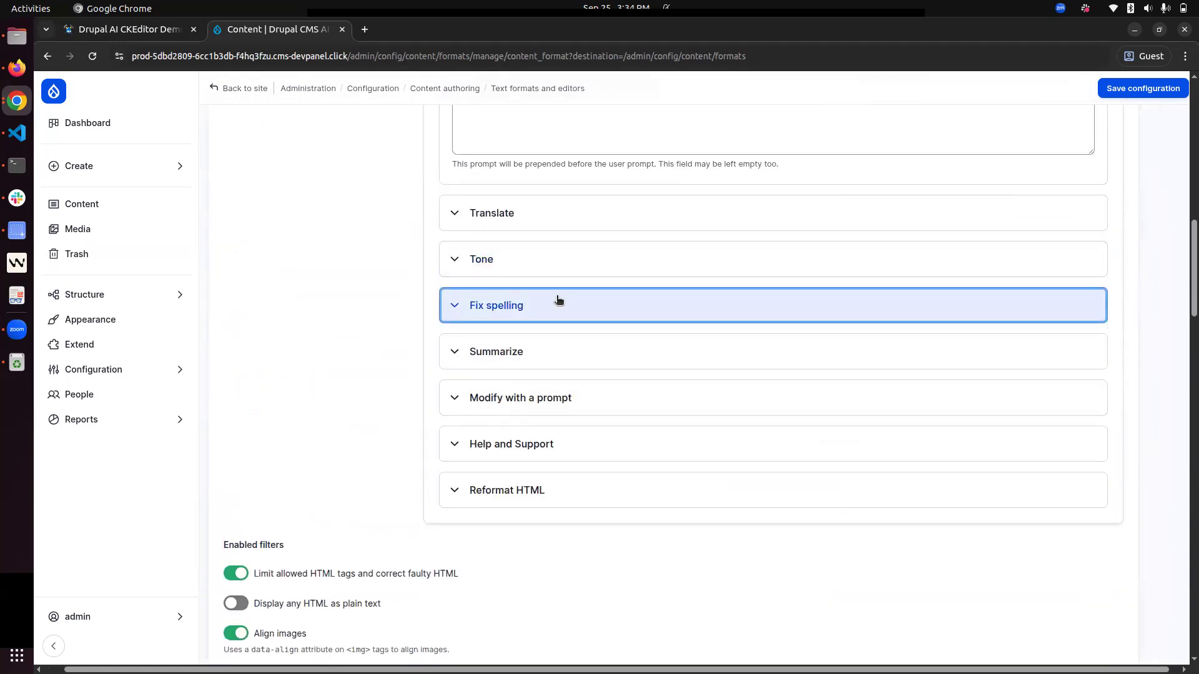
pyautogui.scroll(5, 559, 300)
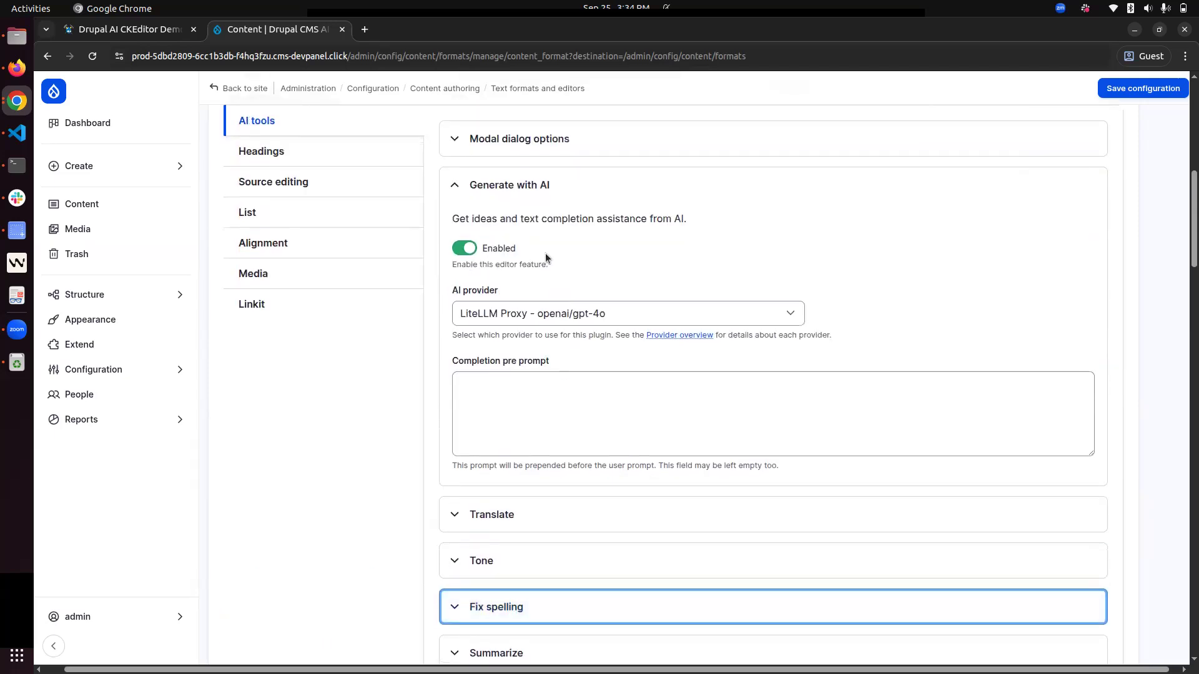
pyautogui.click(530, 188)
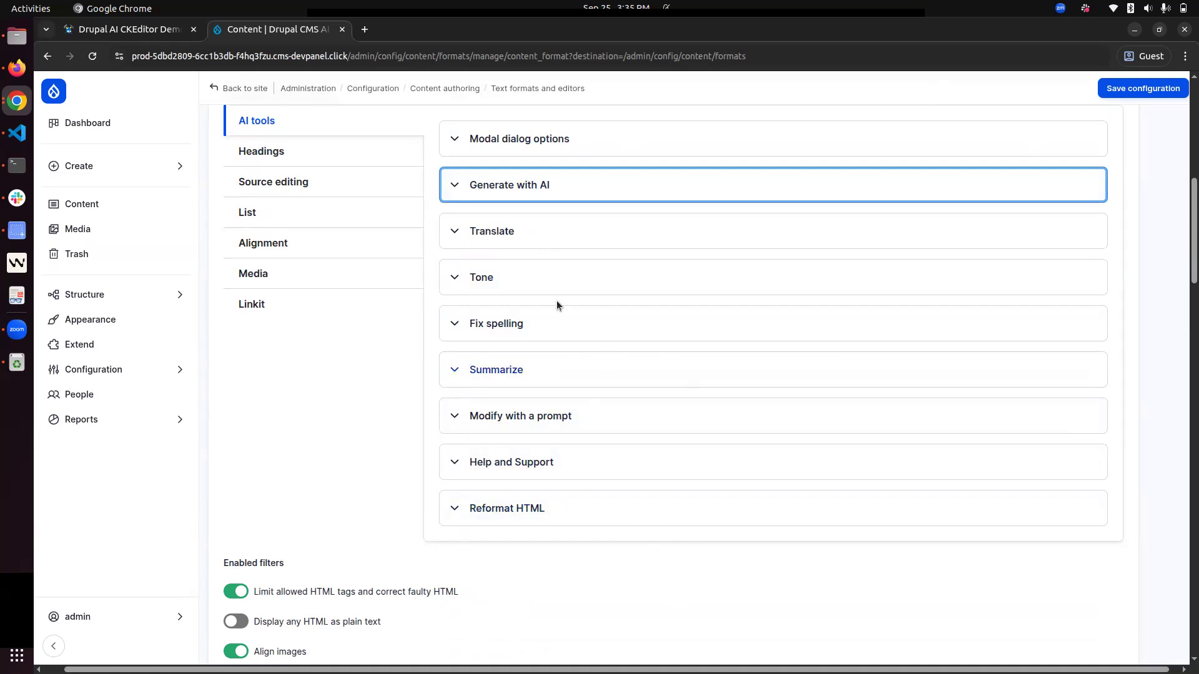
# Set the Generate with AI completion pre prompt to "Add a footnote towards the end indicating that the content was AI generated.".
pyautogui.click(550, 190)
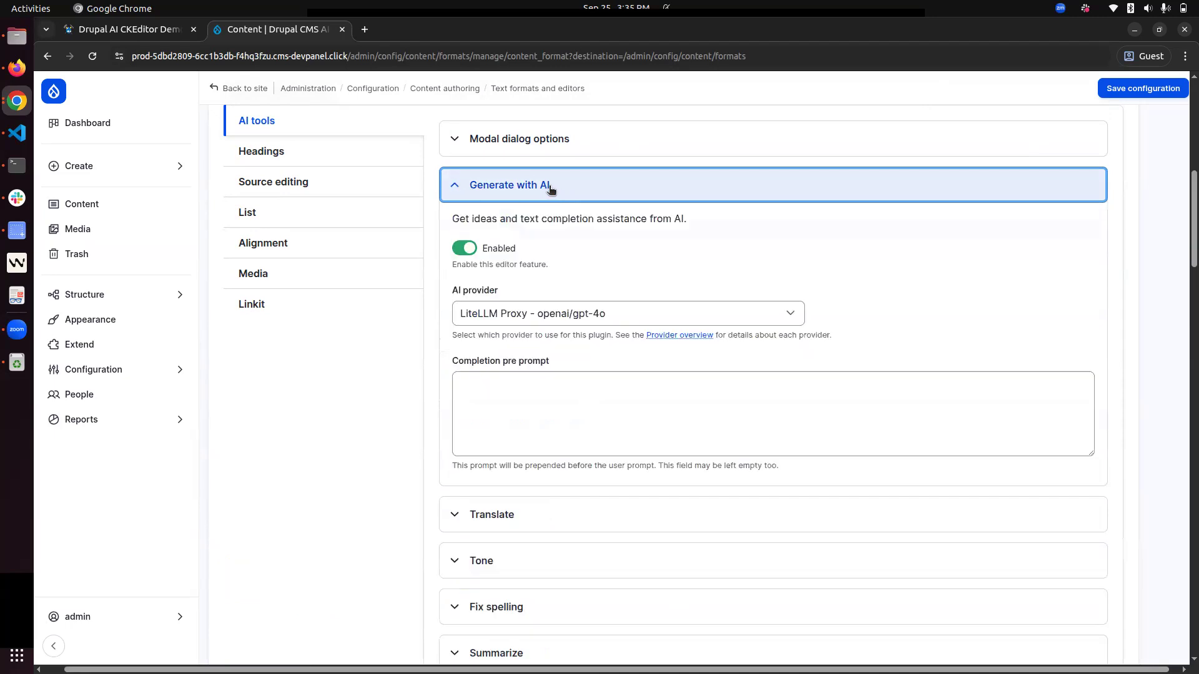
pyautogui.click(531, 404)
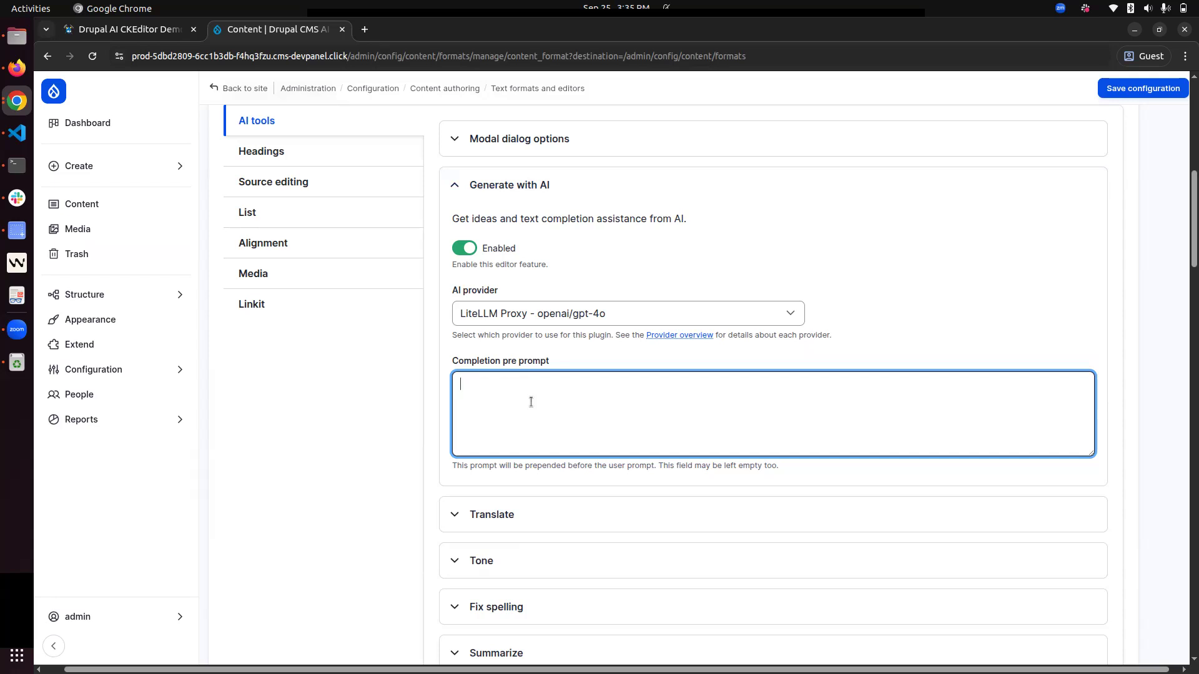
pyautogui.write('A')
pyautogui.write('dd a foot ')
pyautogui.write('note ')
pyautogui.write('towards the')
pyautogui.write(' end er')
pyautogui.press('BackSpace')
pyautogui.press('BackSpace')
pyautogui.write('indicating th')
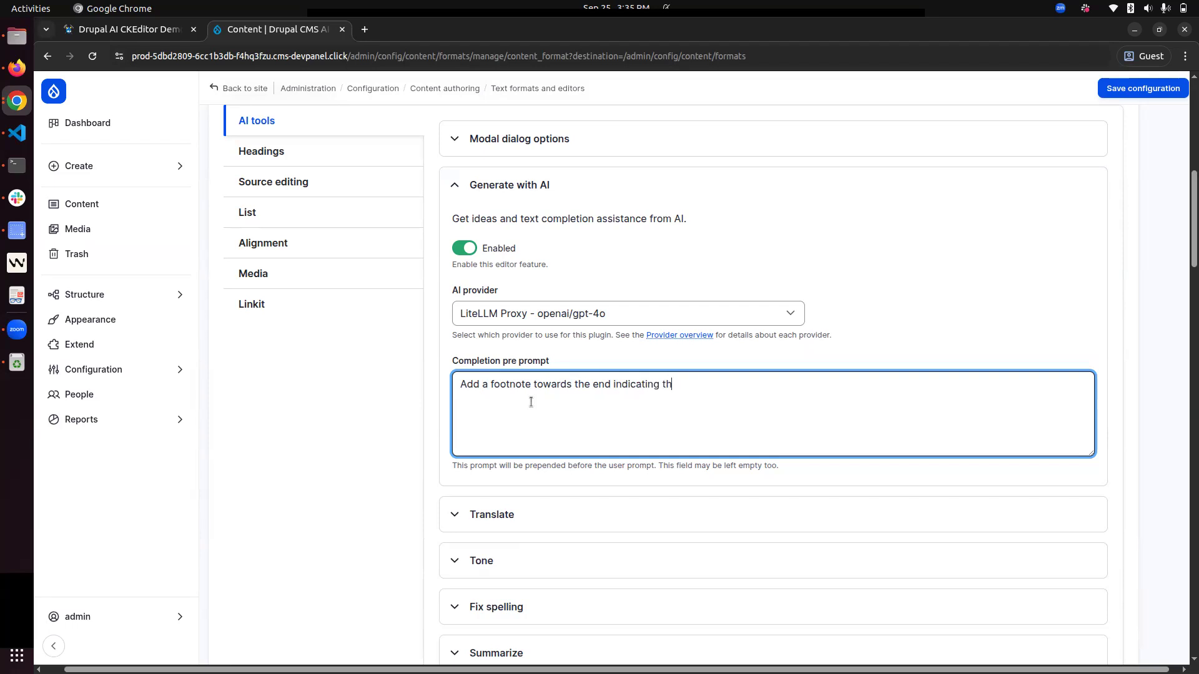
pyautogui.write('at  the content was AI generated')
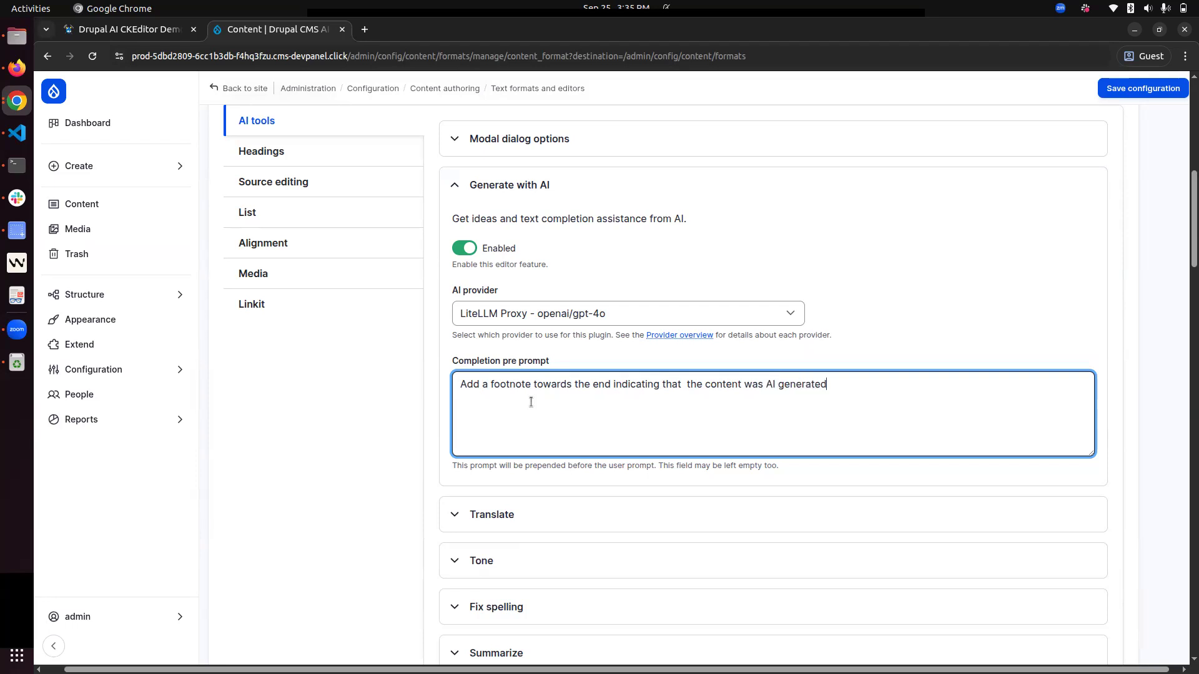
pyautogui.write('.')
# Save the Content text format's configuration.
pyautogui.scroll(-15, 578, 409)
pyautogui.scroll(-5, 579, 407)
pyautogui.scroll(20, 556, 452)
pyautogui.click(1110, 96)
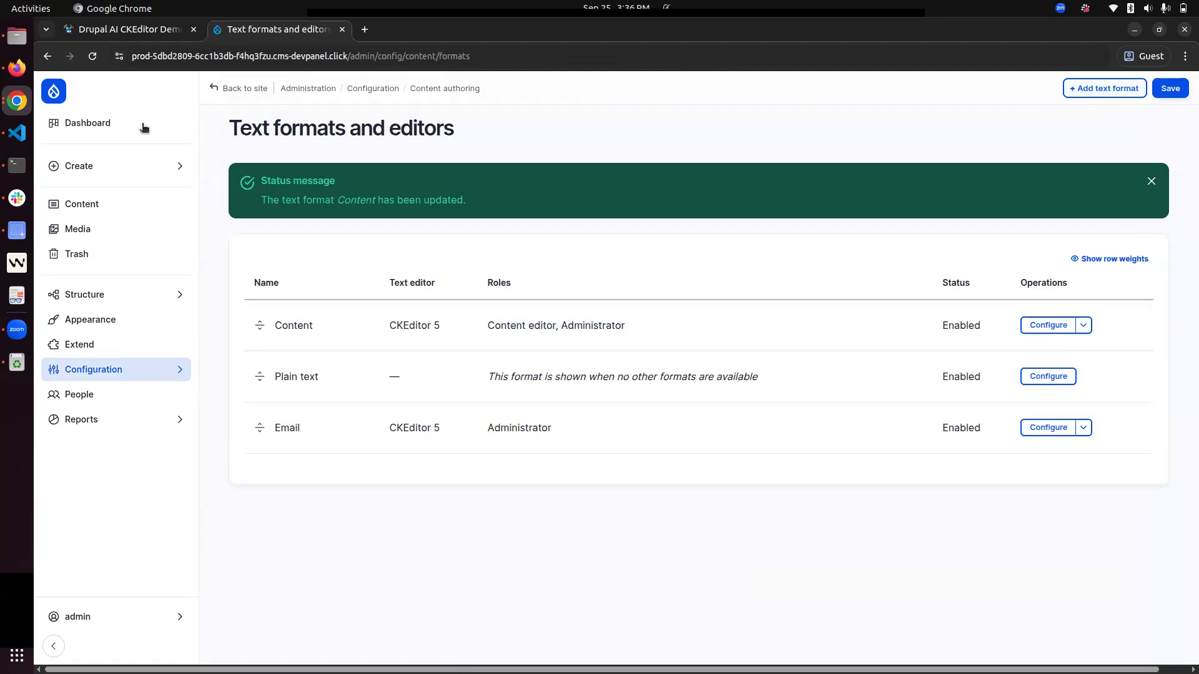
# Open a new Basic page form in a separate browser tab and discard its saved draft.
pyautogui.click(131, 166)
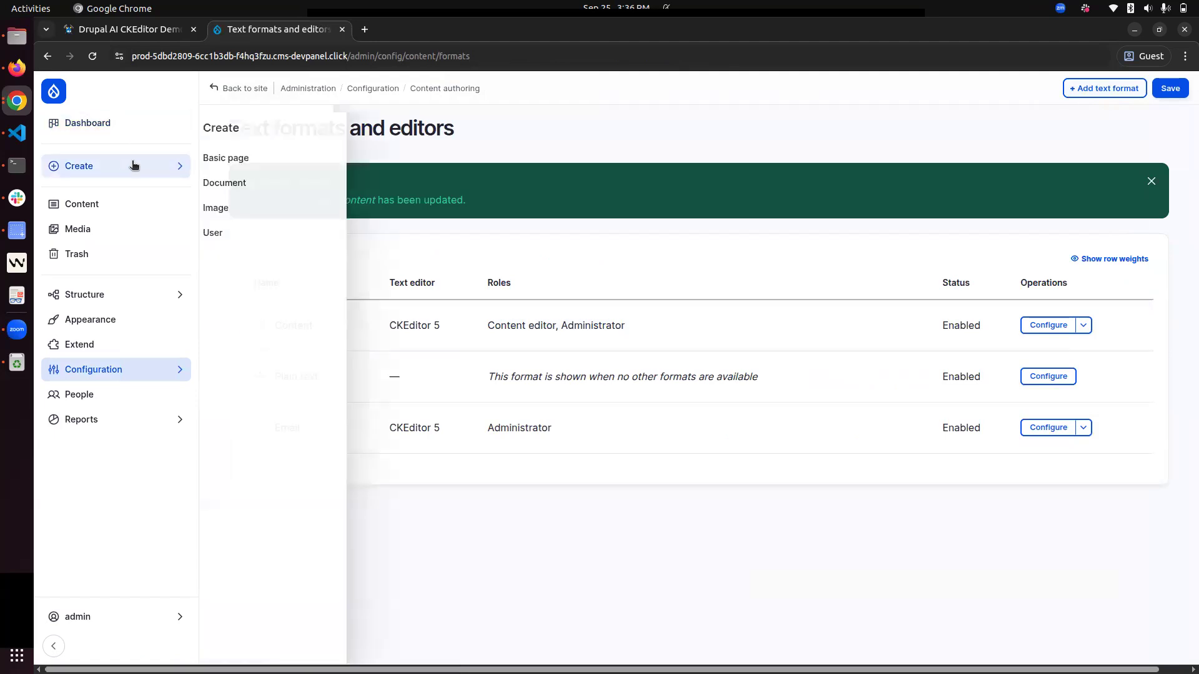
pyautogui.middleClick(275, 170)
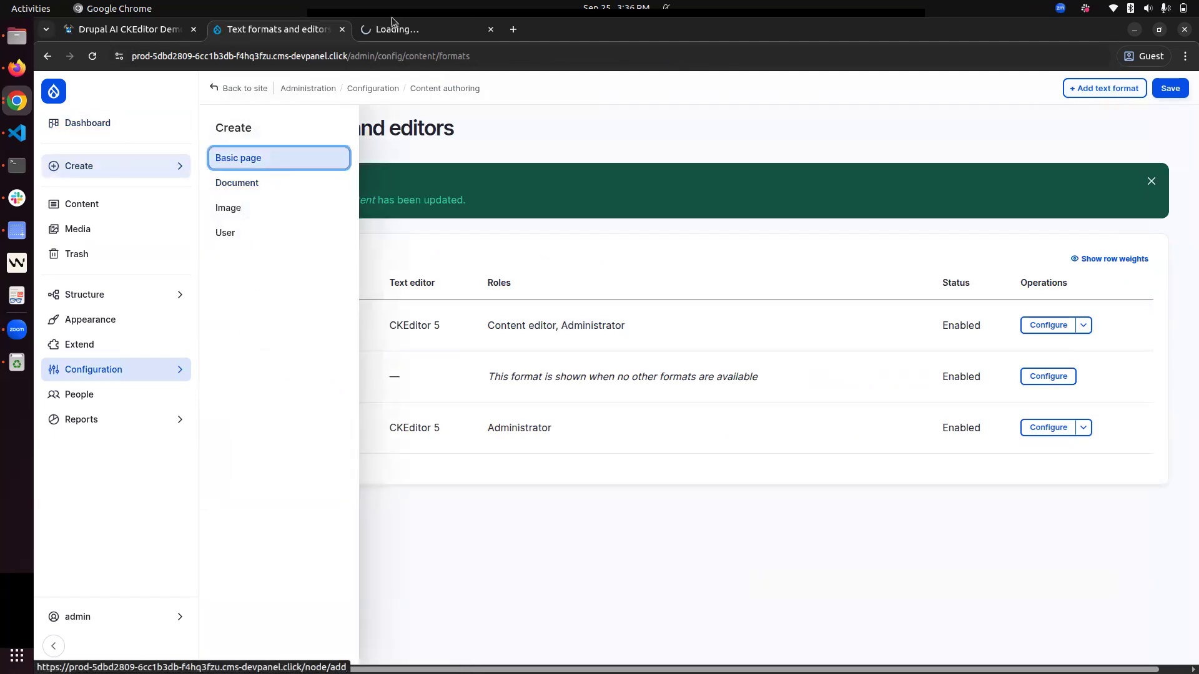
pyautogui.click(425, 20)
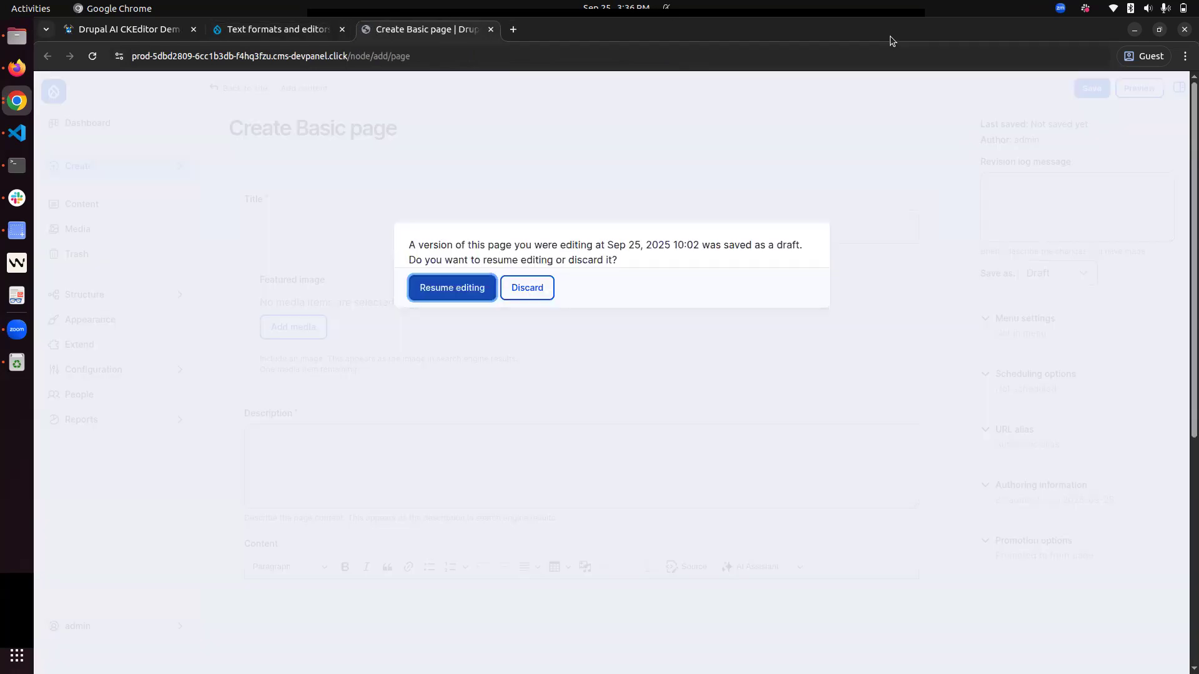
pyautogui.click(913, 44)
pyautogui.click(597, 247)
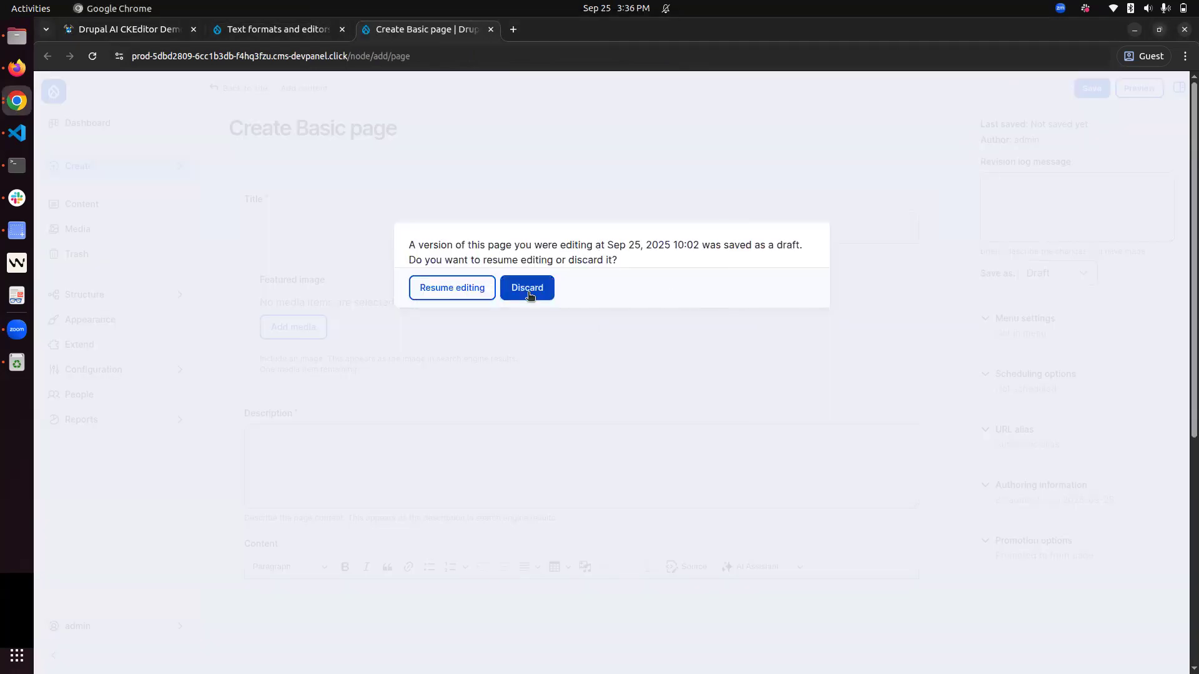
pyautogui.click(527, 288)
# Generate text for the Content field with the AI Assistant using the prompt "Create a blog on climate change".
pyautogui.scroll(-4, 477, 522)
pyautogui.click(759, 343)
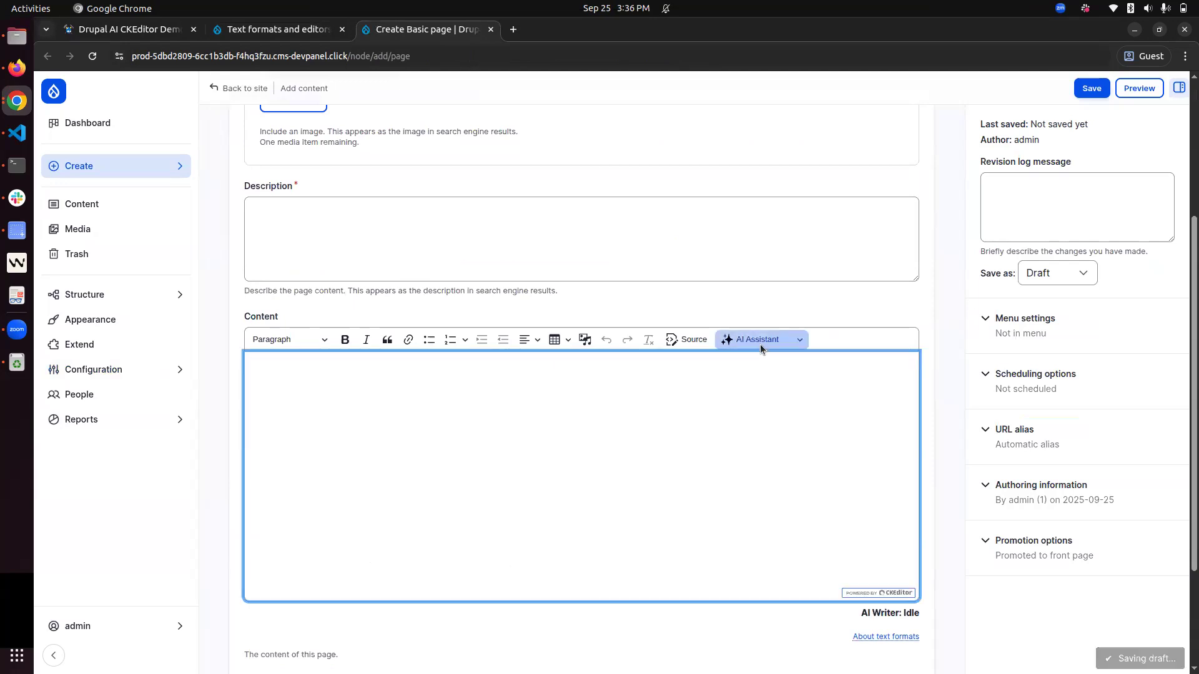
pyautogui.click(782, 361)
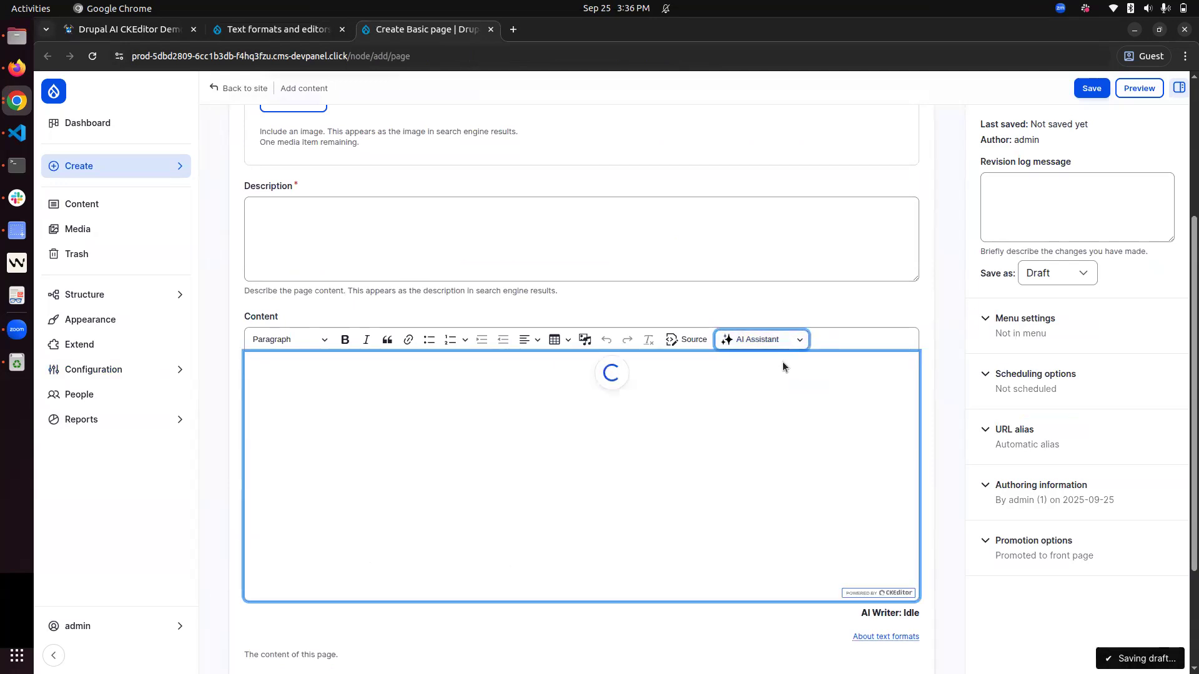
pyautogui.click(546, 298)
pyautogui.write('Crea')
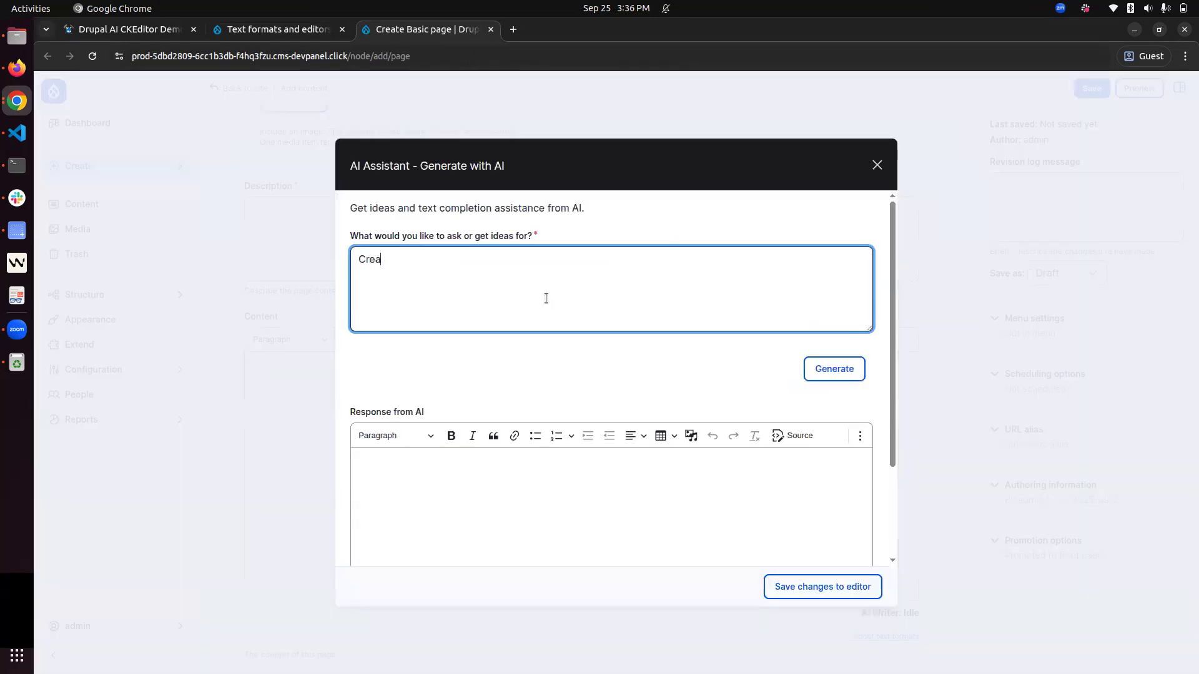
pyautogui.write('te a blog on climate change')
pyautogui.click(818, 368)
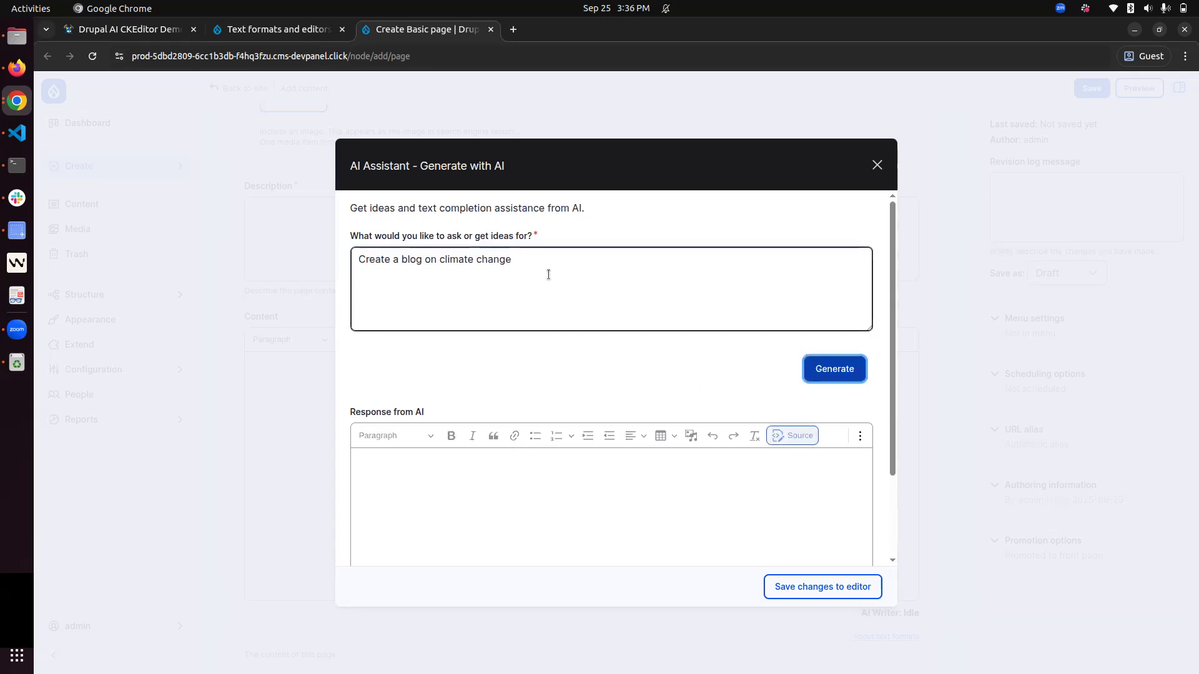
# Read through the generated response and highlight the note about AI-generated content at its end.
pyautogui.scroll(-3, 482, 392)
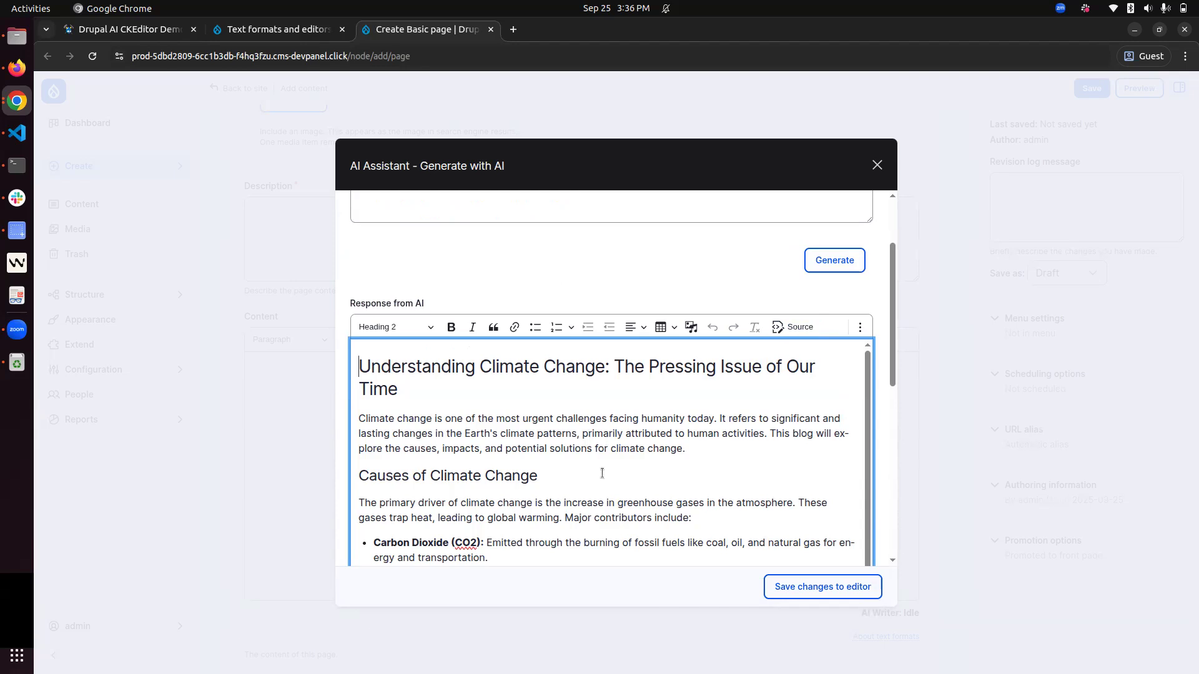
pyautogui.moveTo(893, 353); pyautogui.dragTo(901, 511)
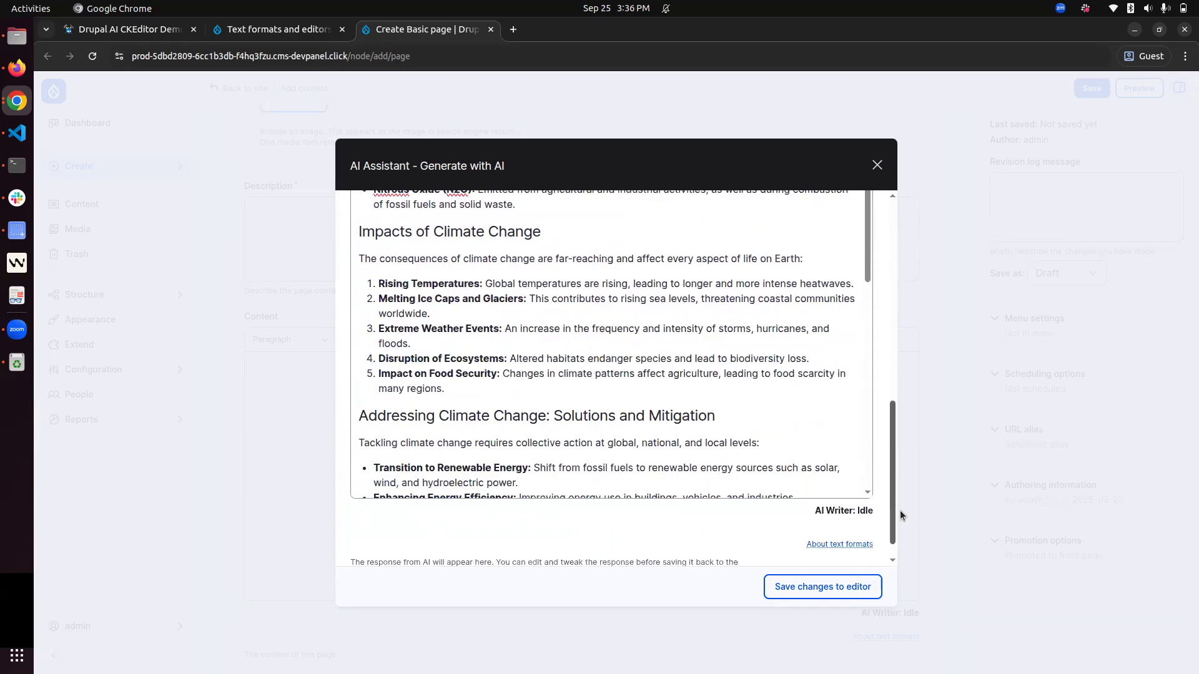
pyautogui.scroll(-5, 738, 396)
pyautogui.scroll(10, 738, 396)
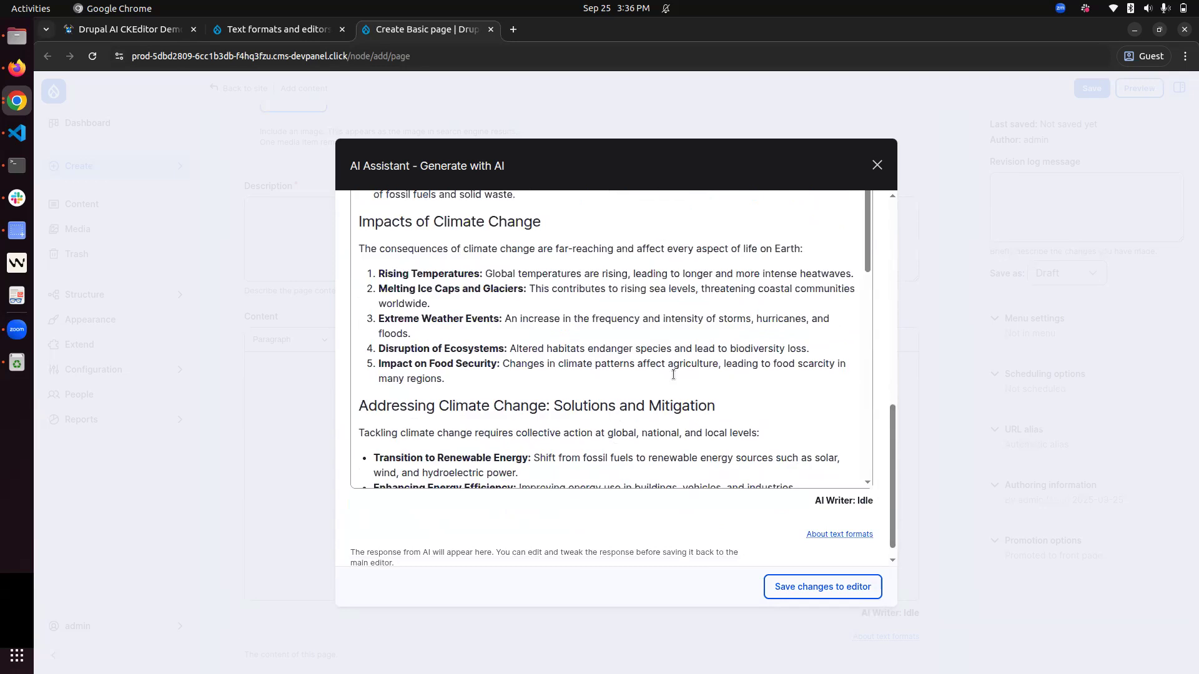
pyautogui.click(587, 252)
pyautogui.write('.')
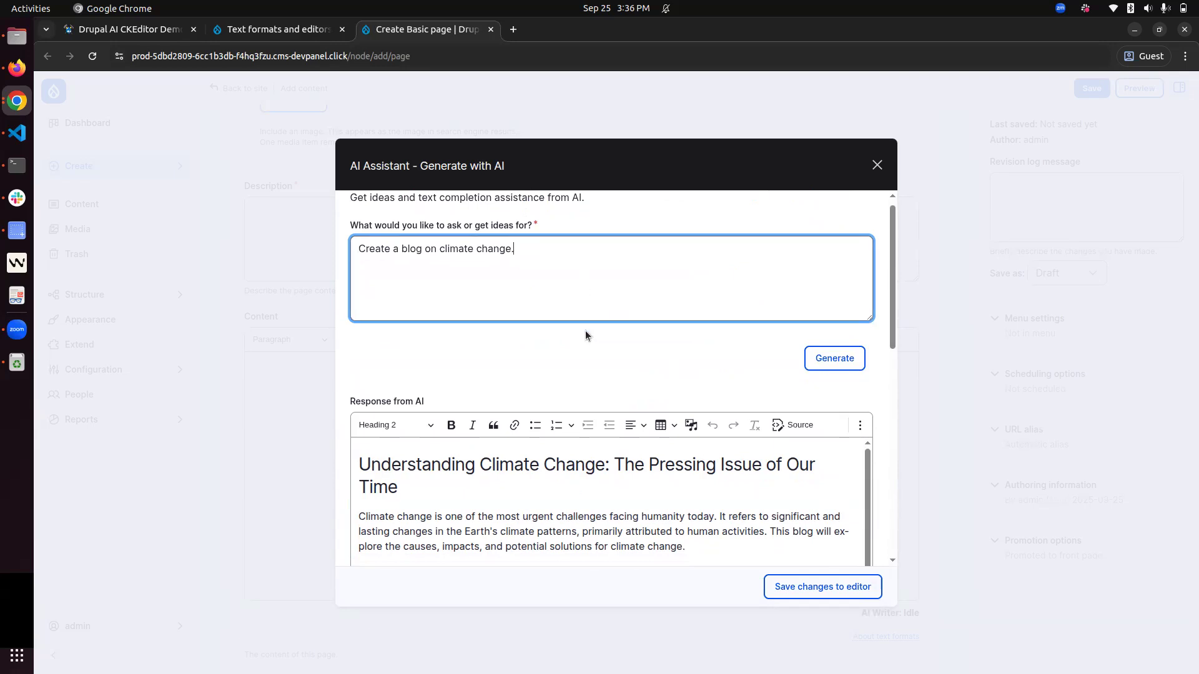
pyautogui.scroll(-15, 585, 331)
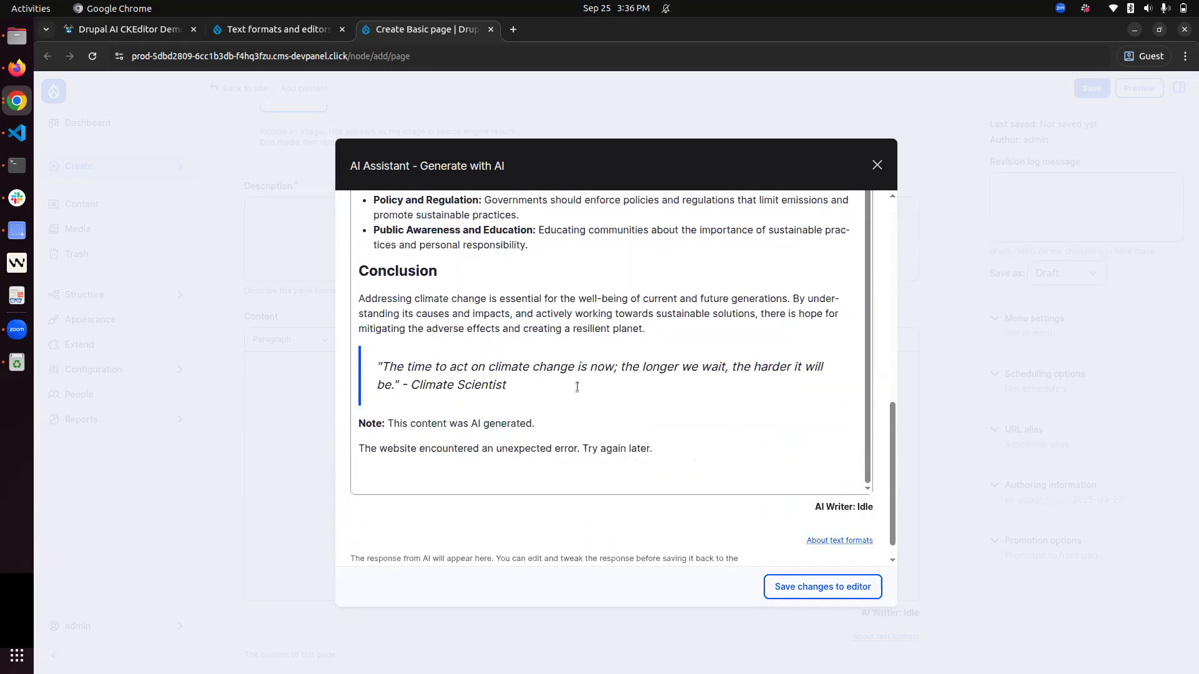
pyautogui.moveTo(557, 426); pyautogui.dragTo(353, 430)
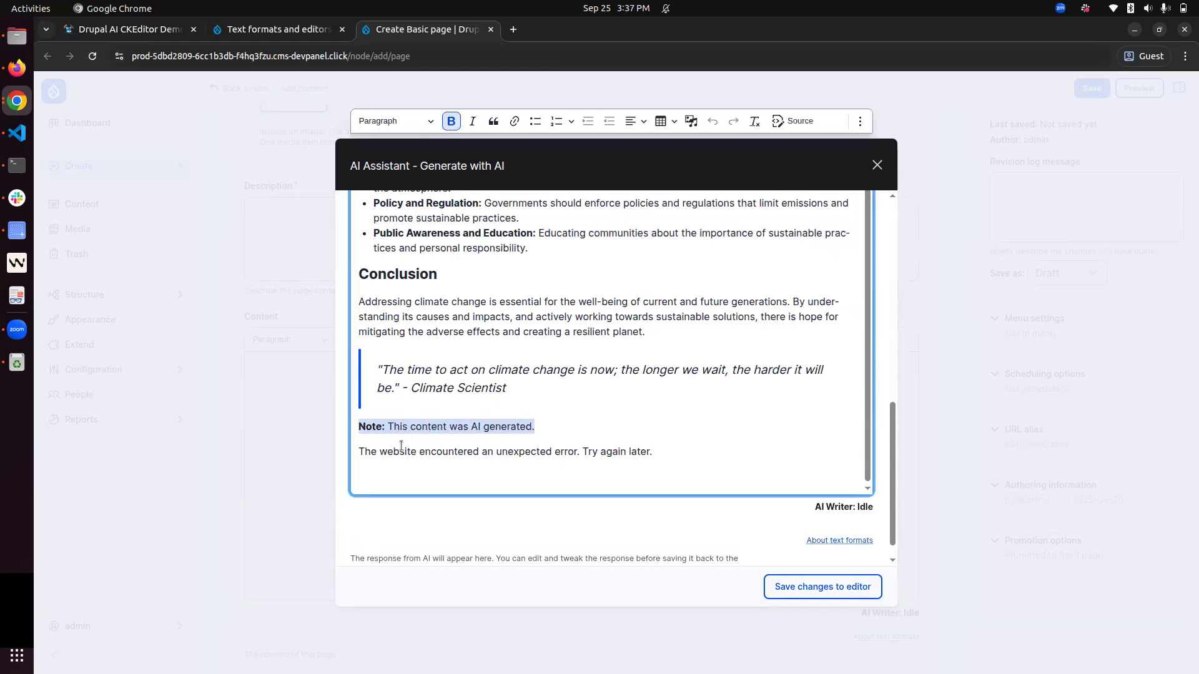
# Save the generated climate change blog into the page's Content field.
pyautogui.click(801, 588)
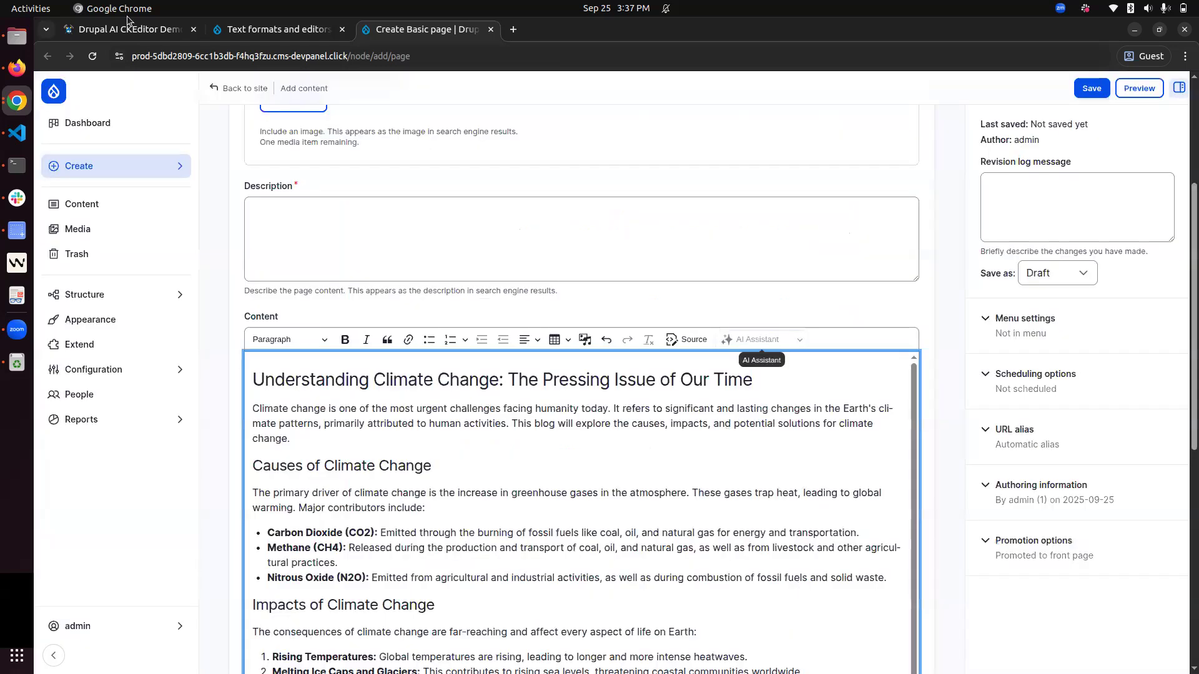
# Open the Content text format's configuration and expand the AI Tone settings to check the default vocabulary for tone options.
pyautogui.click(259, 40)
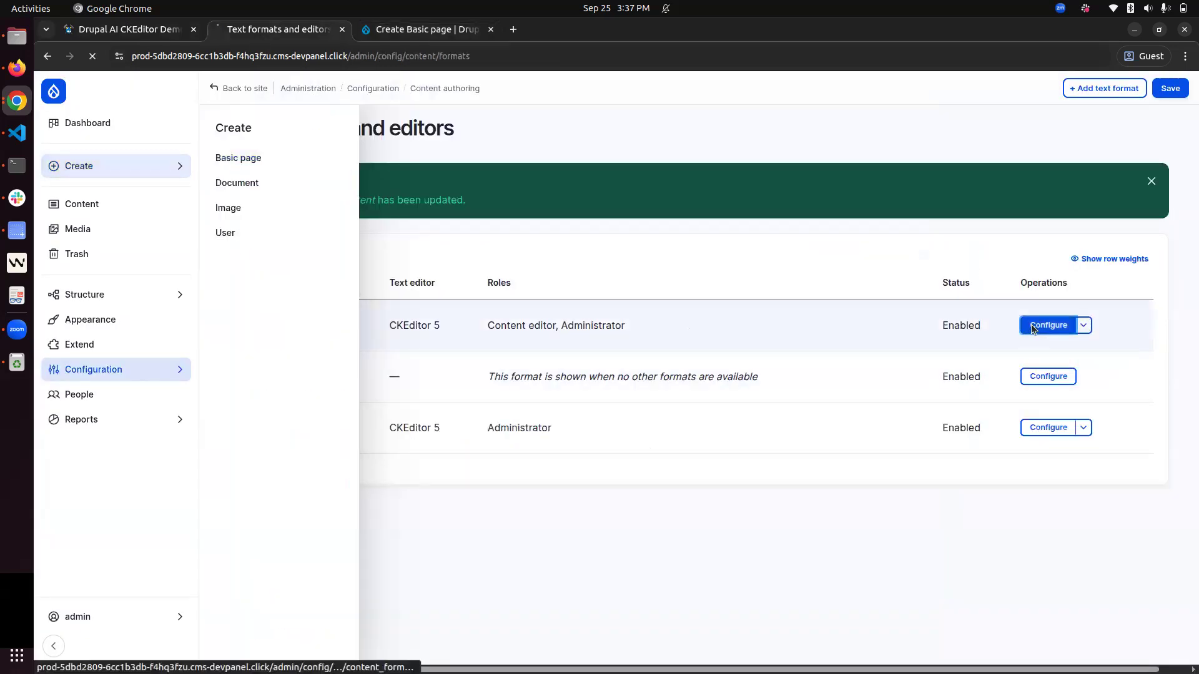
pyautogui.click(1032, 324)
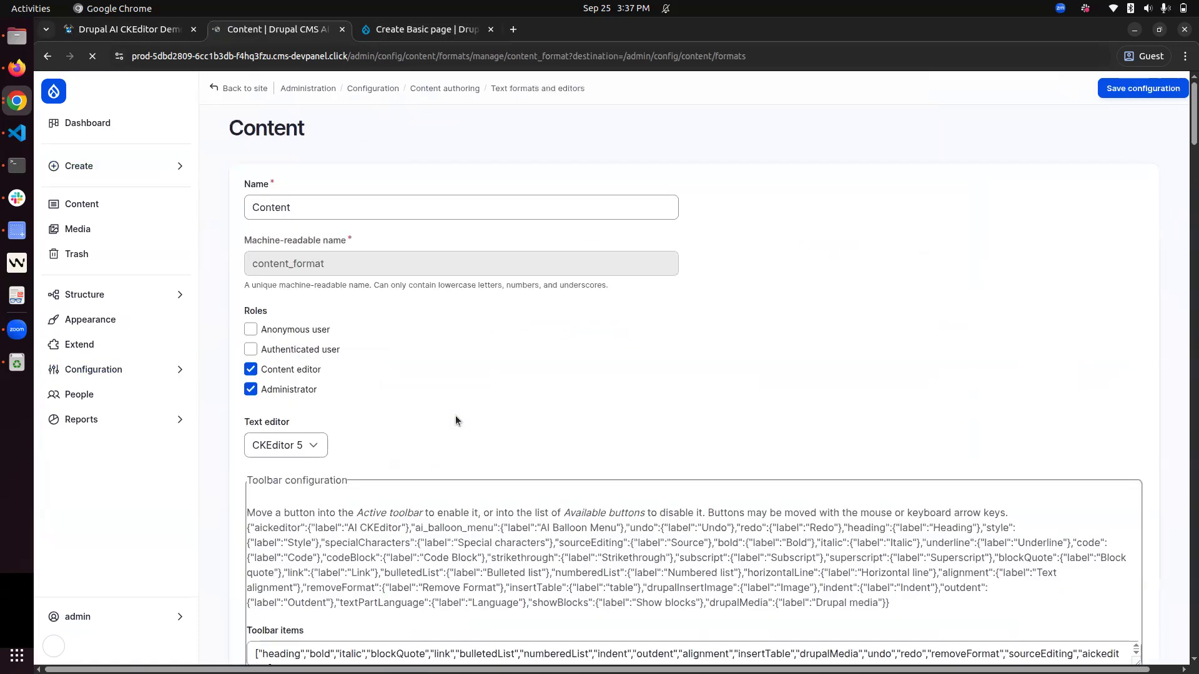
pyautogui.scroll(-10, 590, 417)
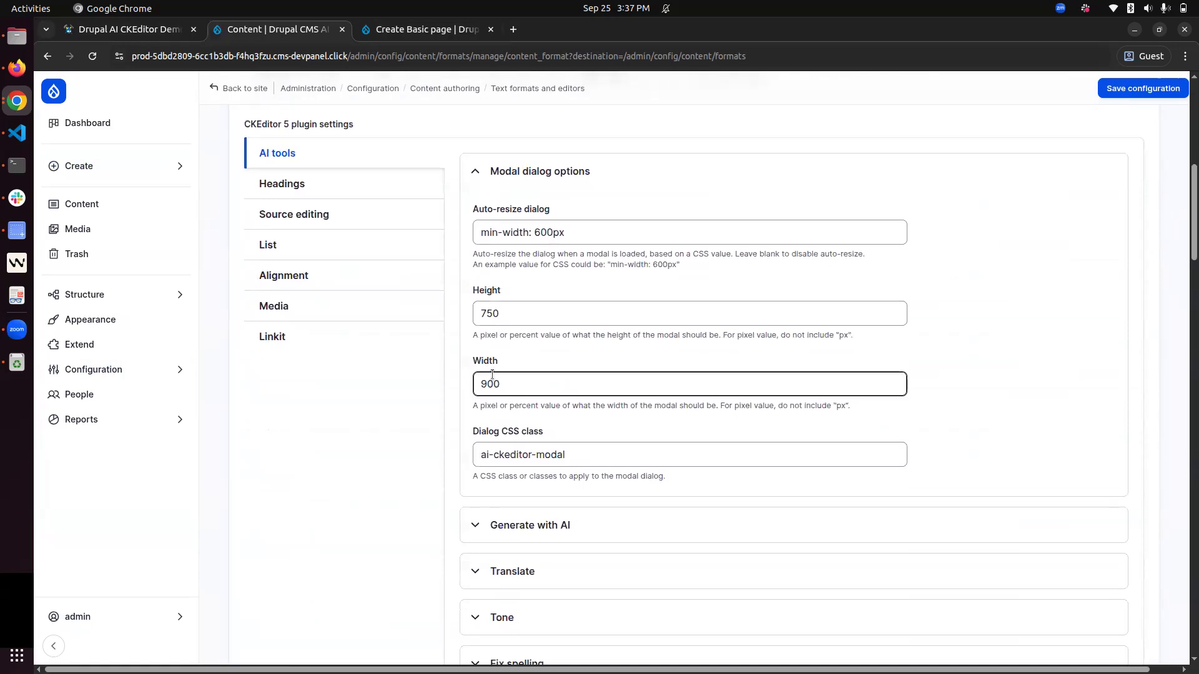
pyautogui.scroll(-3, 562, 425)
pyautogui.click(530, 441)
pyautogui.scroll(-3, 650, 425)
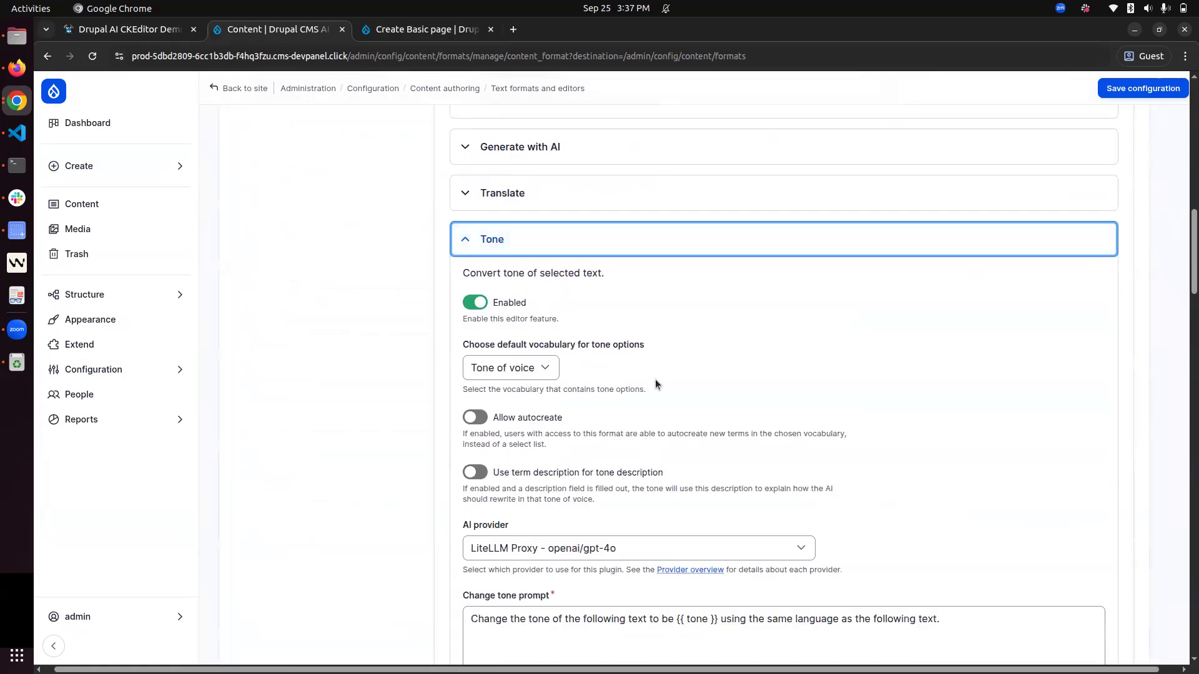
pyautogui.click(538, 362)
pyautogui.click(538, 362)
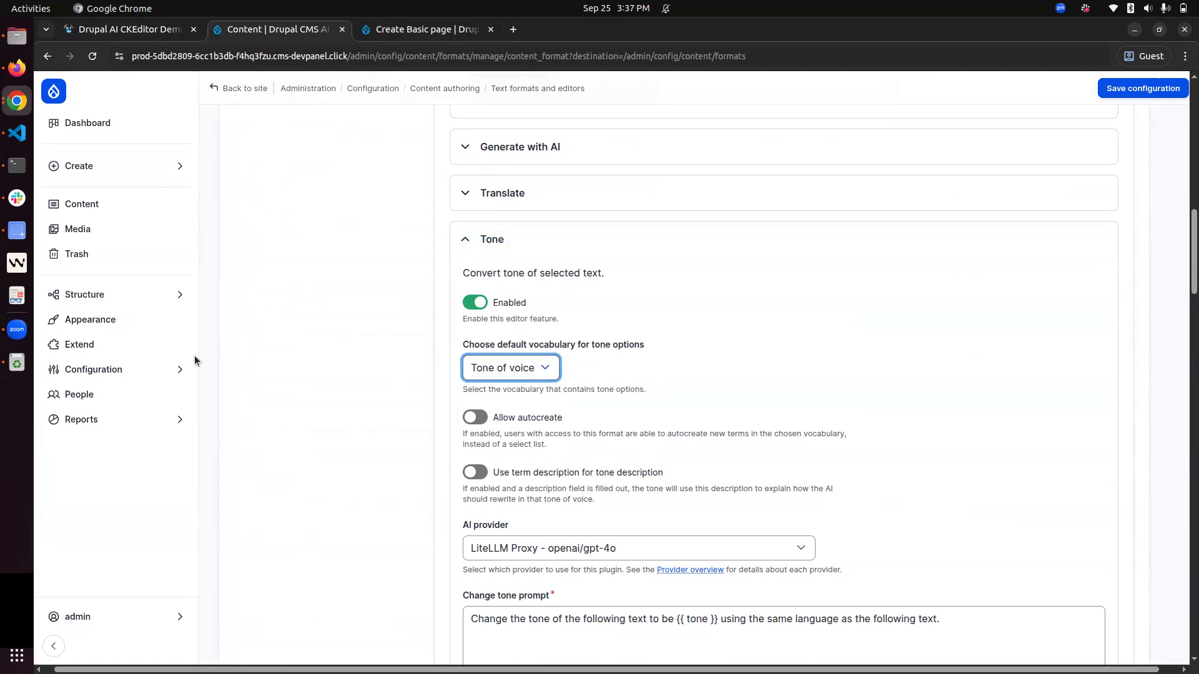
# Open the site's taxonomy in a separate browser tab and list the terms of the Tone of voice vocabulary.
pyautogui.click(150, 297)
pyautogui.middleClick(271, 331)
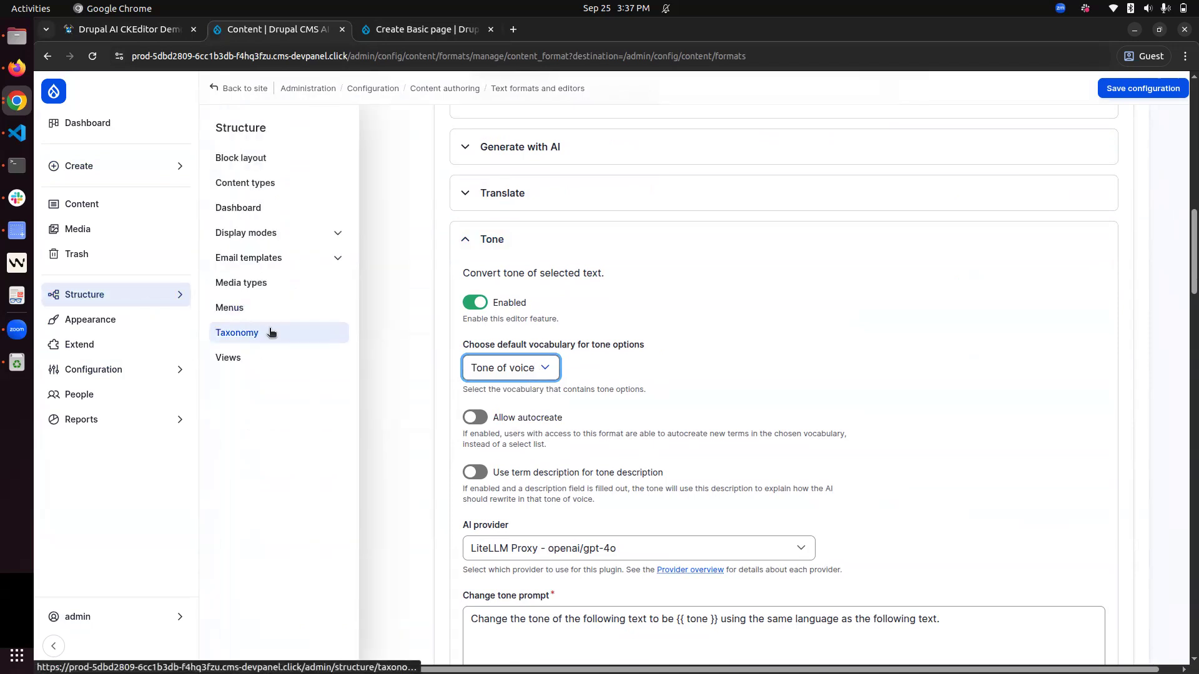
pyautogui.click(529, 29)
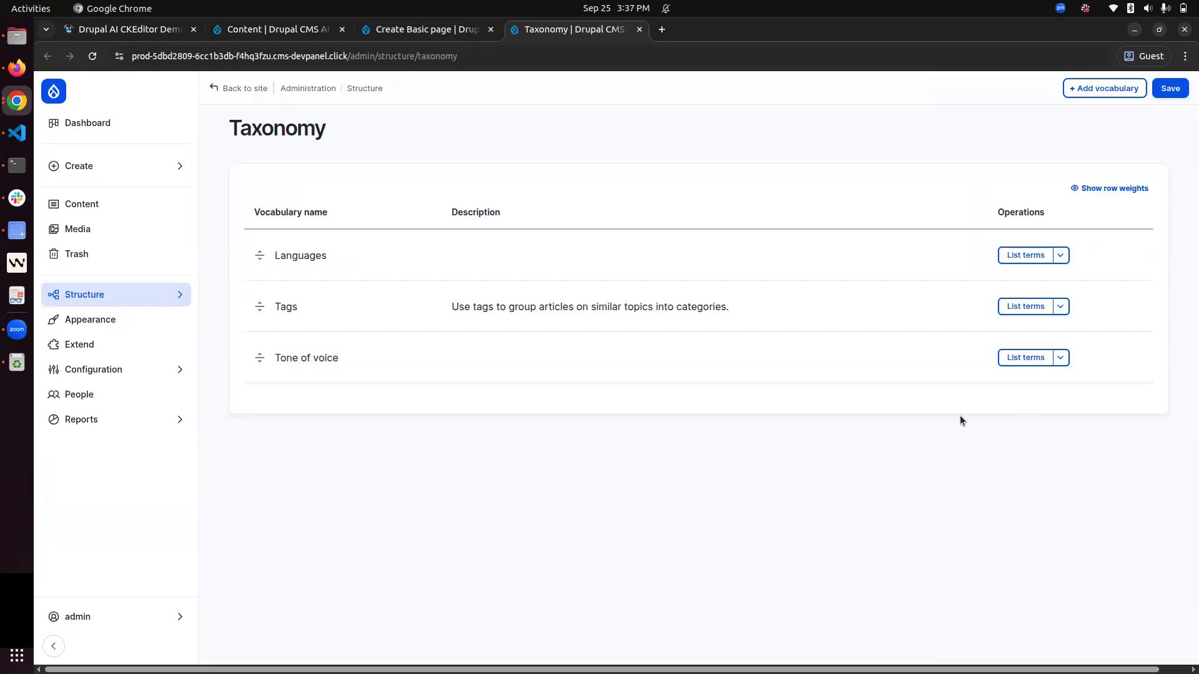
pyautogui.moveTo(362, 366); pyautogui.dragTo(280, 365)
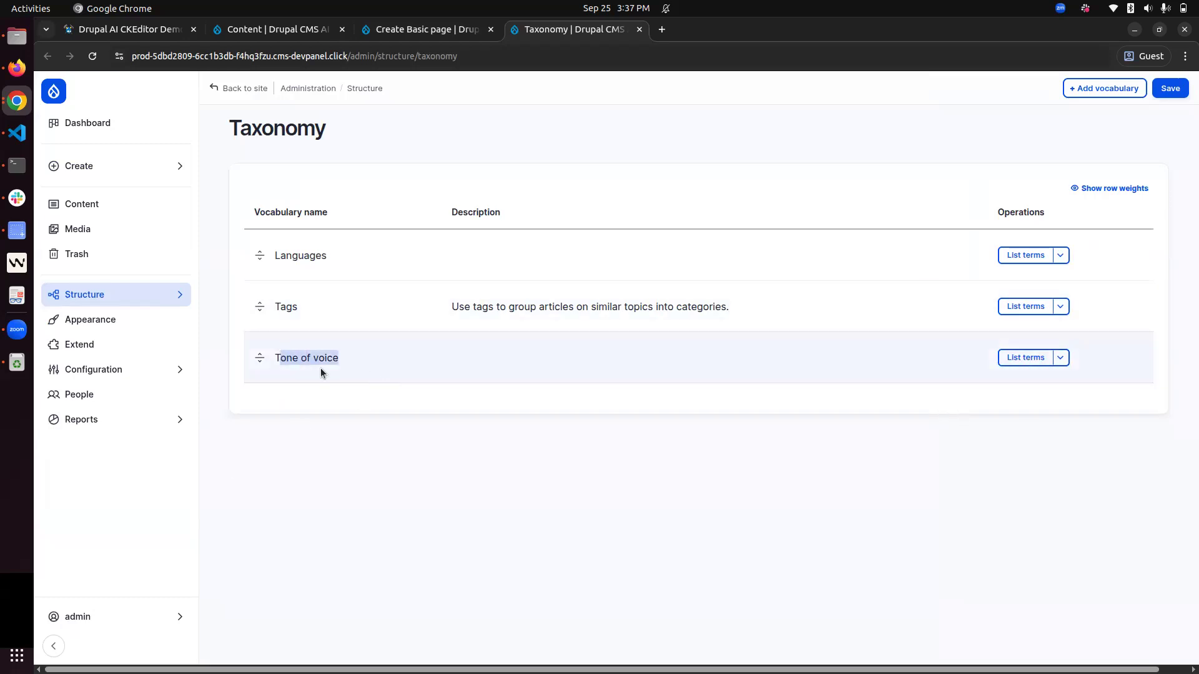
pyautogui.click(1032, 359)
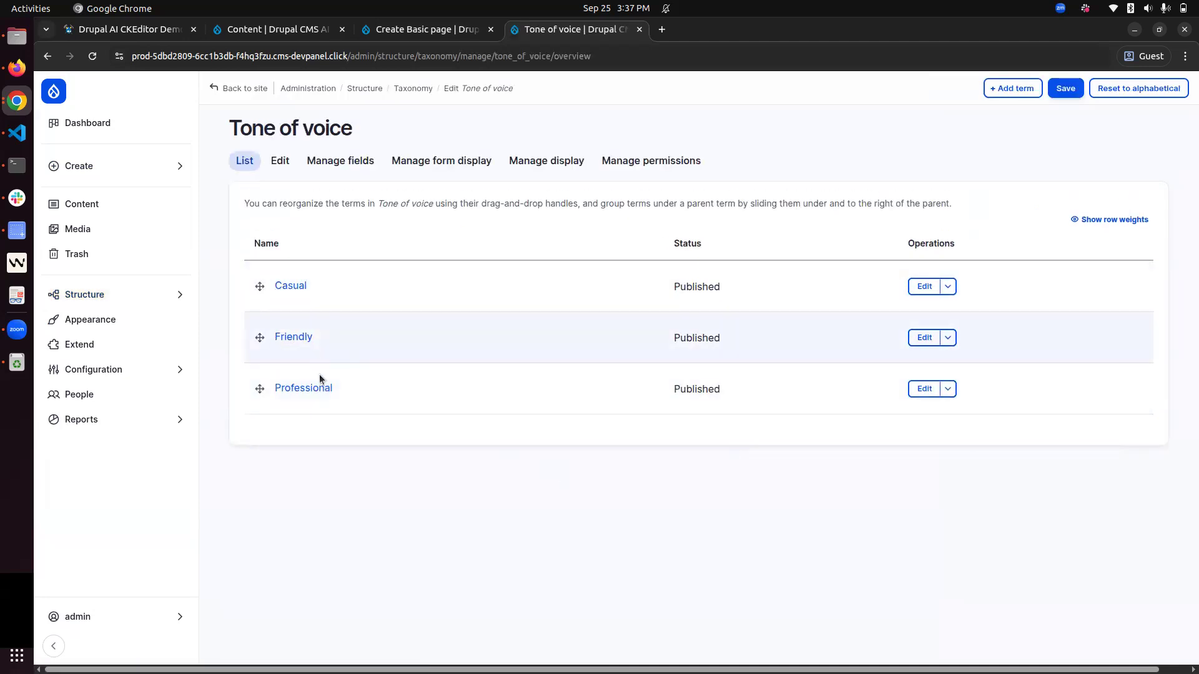
# Enable "Use term description for tone description" in the Content text format's Tone settings.
pyautogui.click(433, 31)
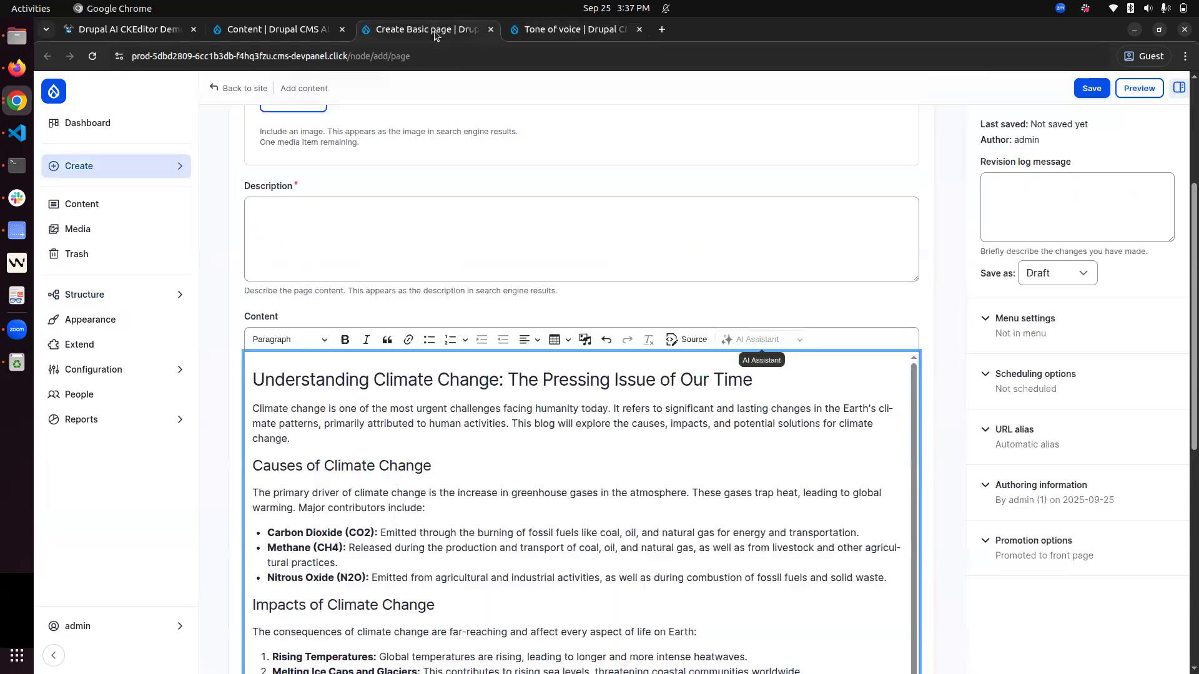
pyautogui.click(264, 30)
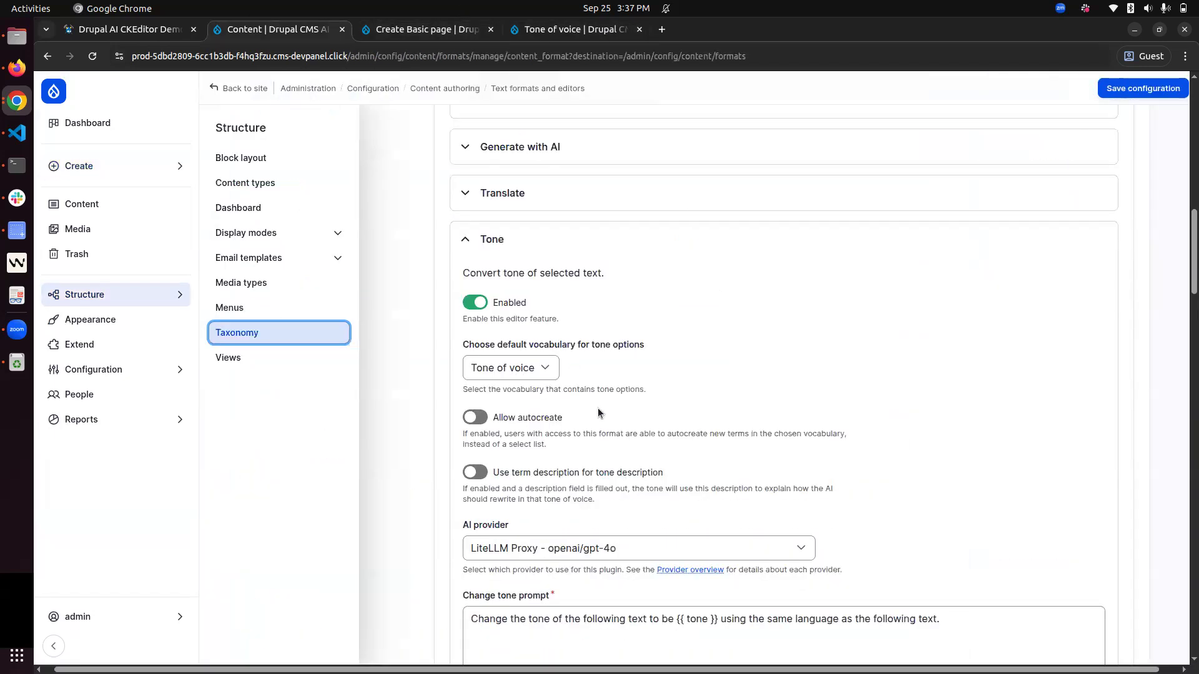
pyautogui.scroll(-2, 590, 418)
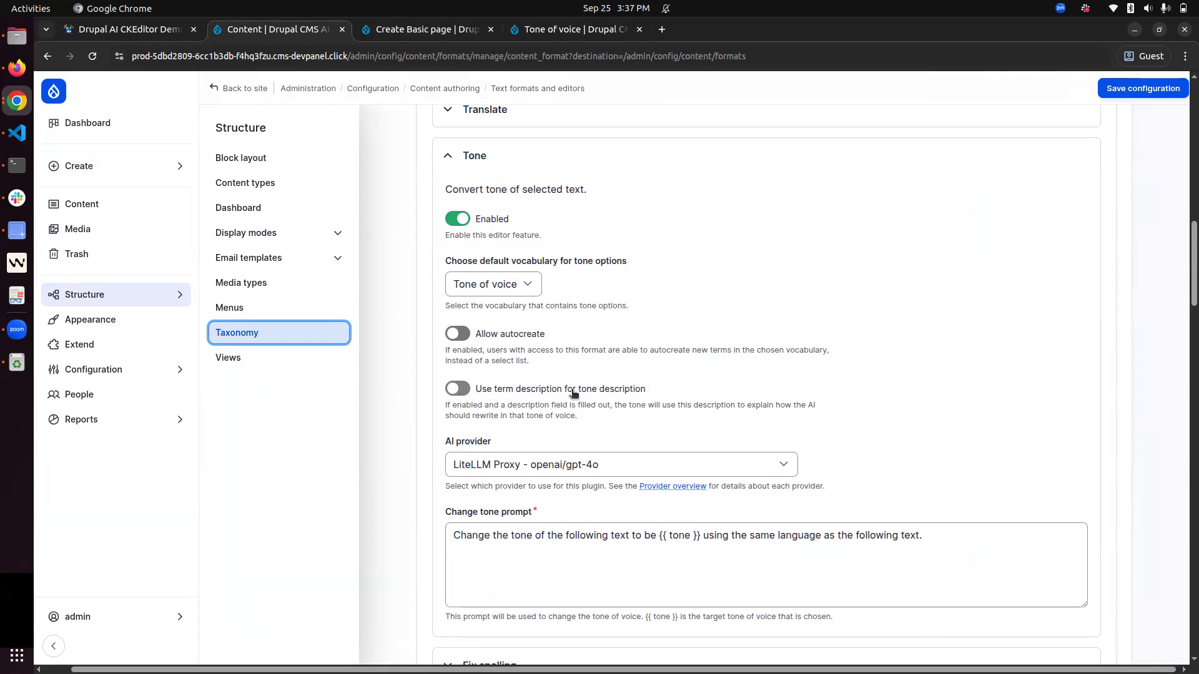
pyautogui.click(456, 389)
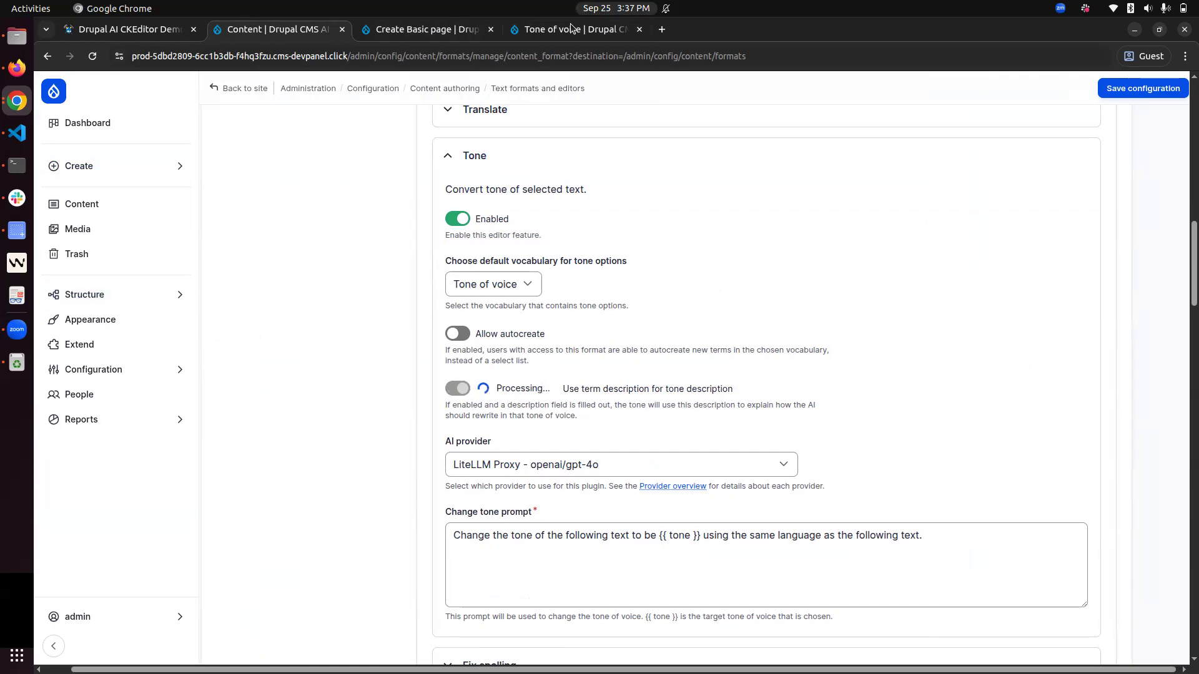
# Set the description of the Friendly term in the Tone of voice vocabulary to "Use emojis extensively" and save the term.
pyautogui.click(574, 29)
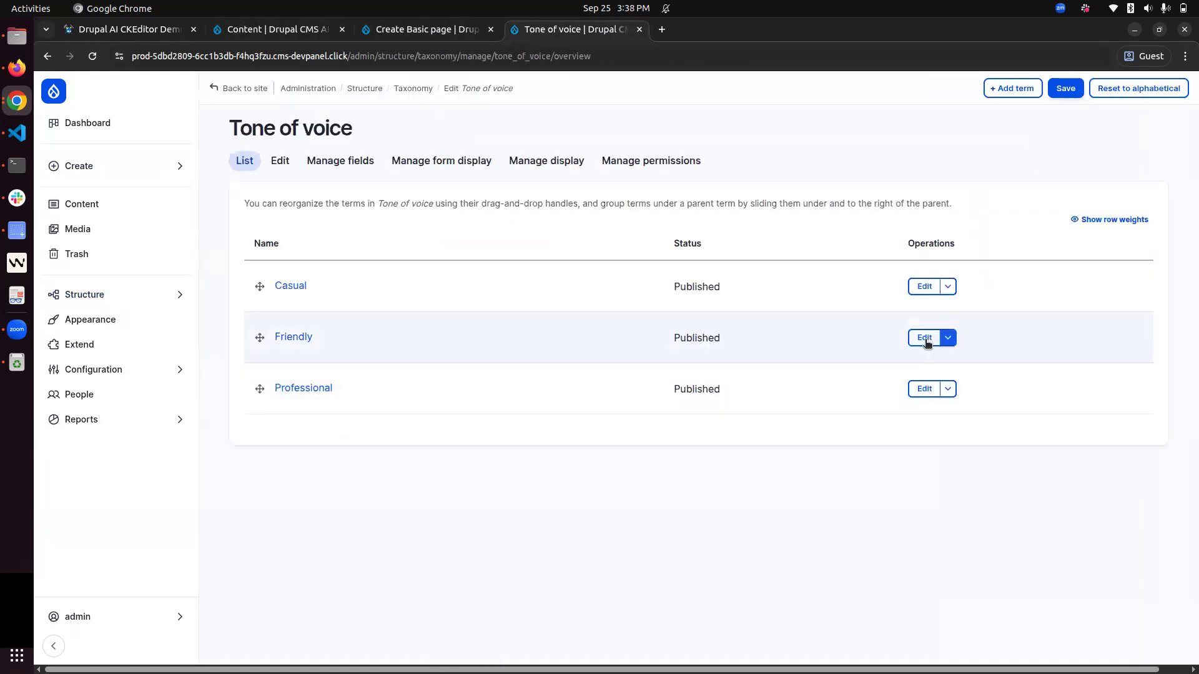
pyautogui.click(924, 339)
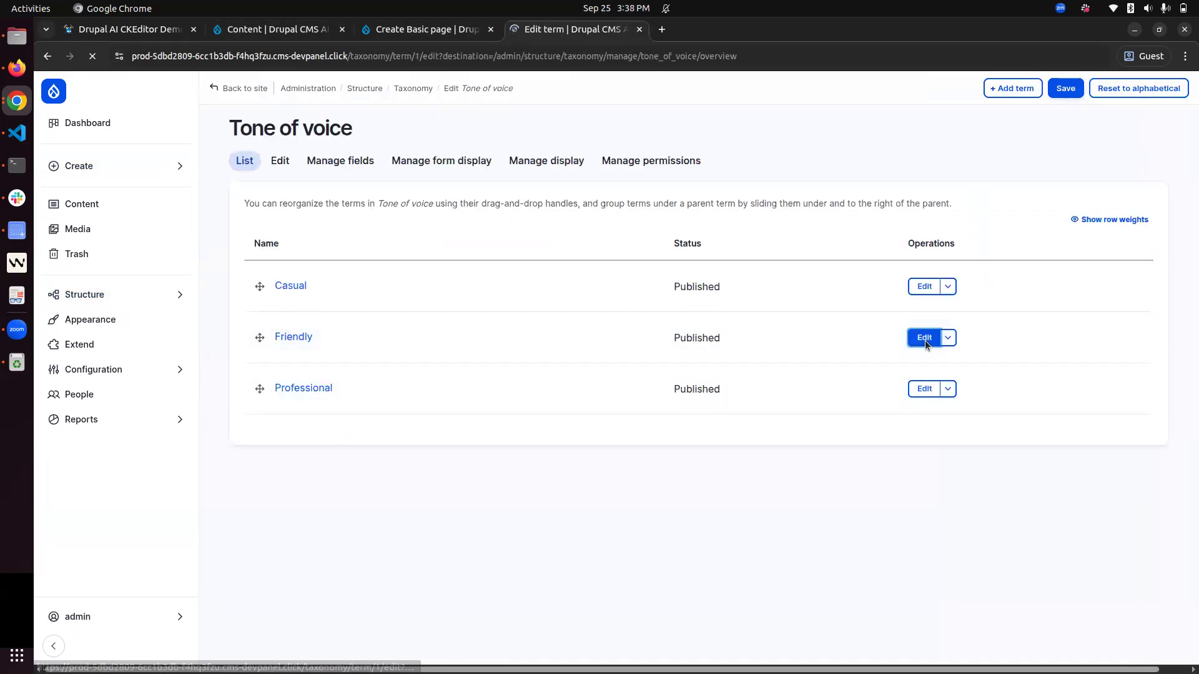
pyautogui.click(455, 292)
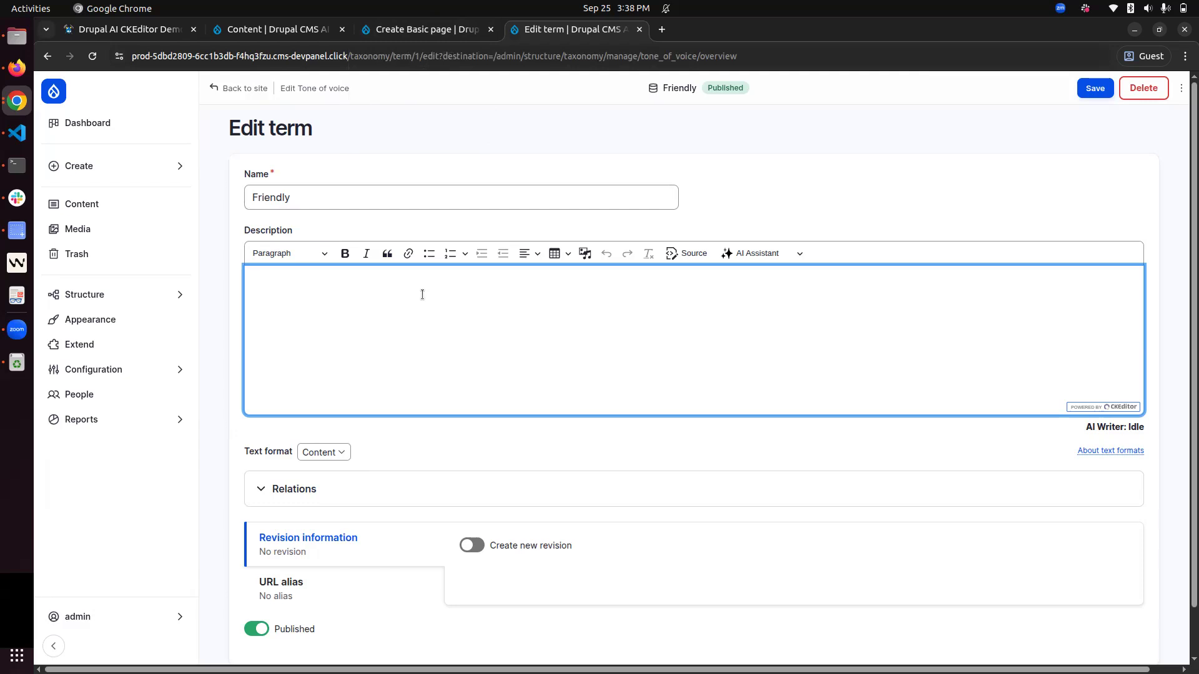
pyautogui.write('Use emojis extensively')
pyautogui.click(275, 193)
pyautogui.click(405, 309)
pyautogui.click(1091, 89)
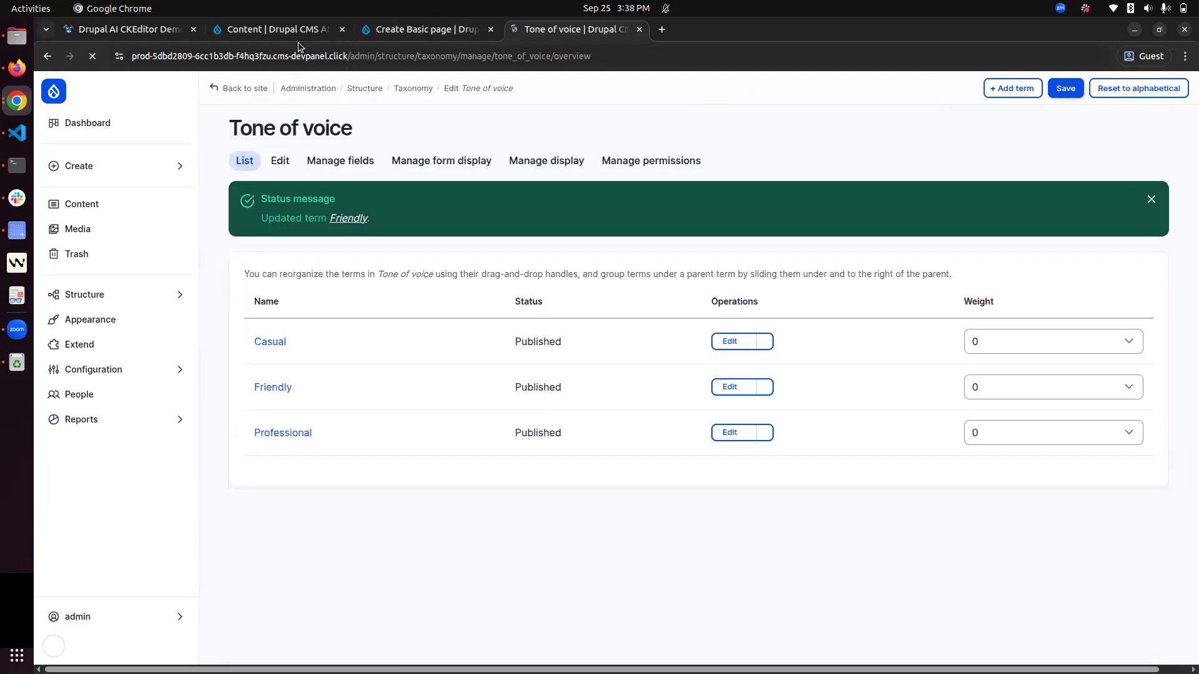
# Check the Tone settings of the Content text format and save its configuration.
pyautogui.hotkey('ctrl', 'pageup')
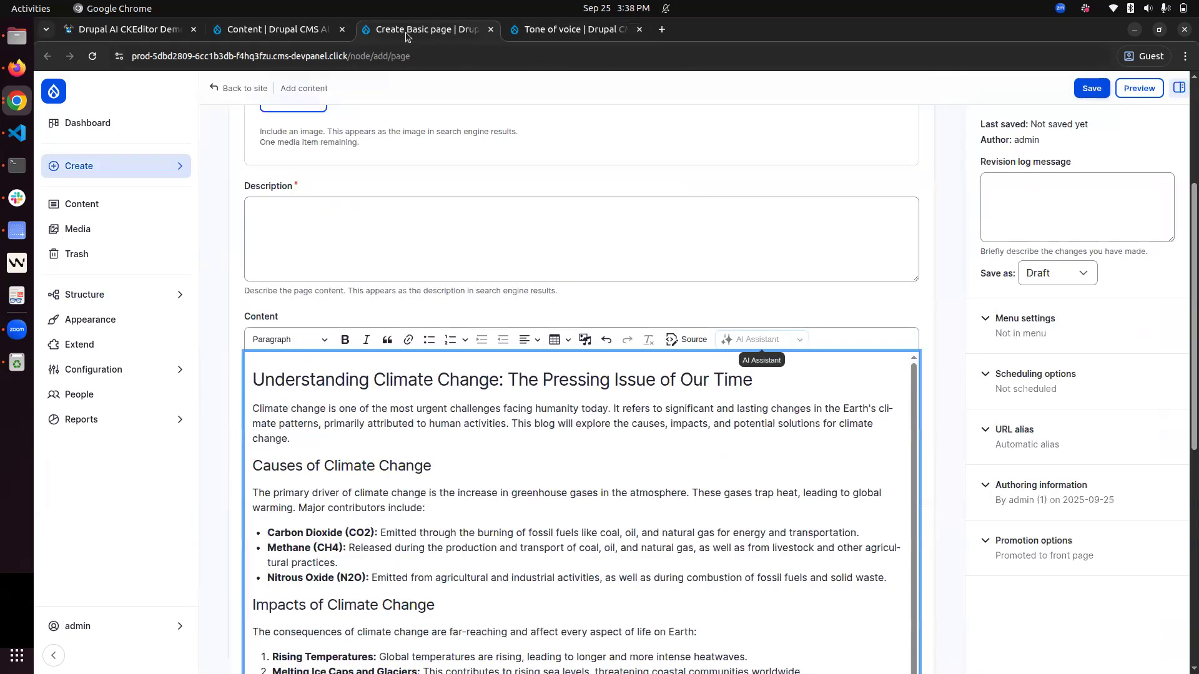
pyautogui.hotkey('ctrl', 'pageup')
pyautogui.scroll(-15, 440, 325)
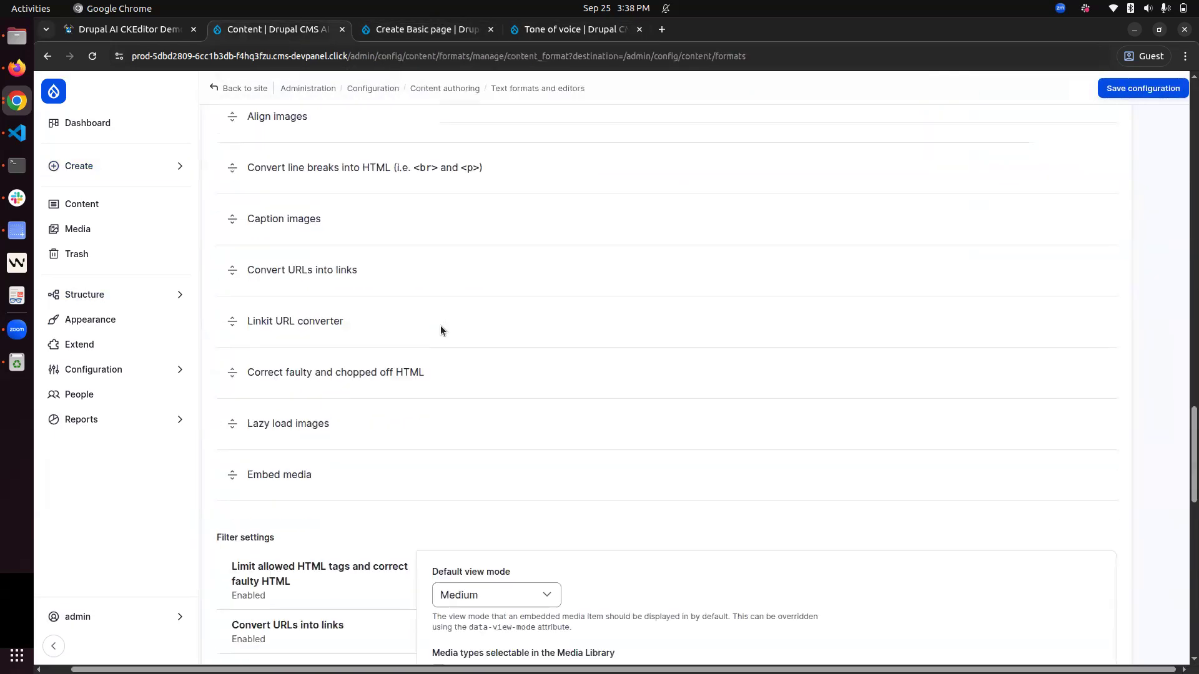
pyautogui.scroll(20, 351, 179)
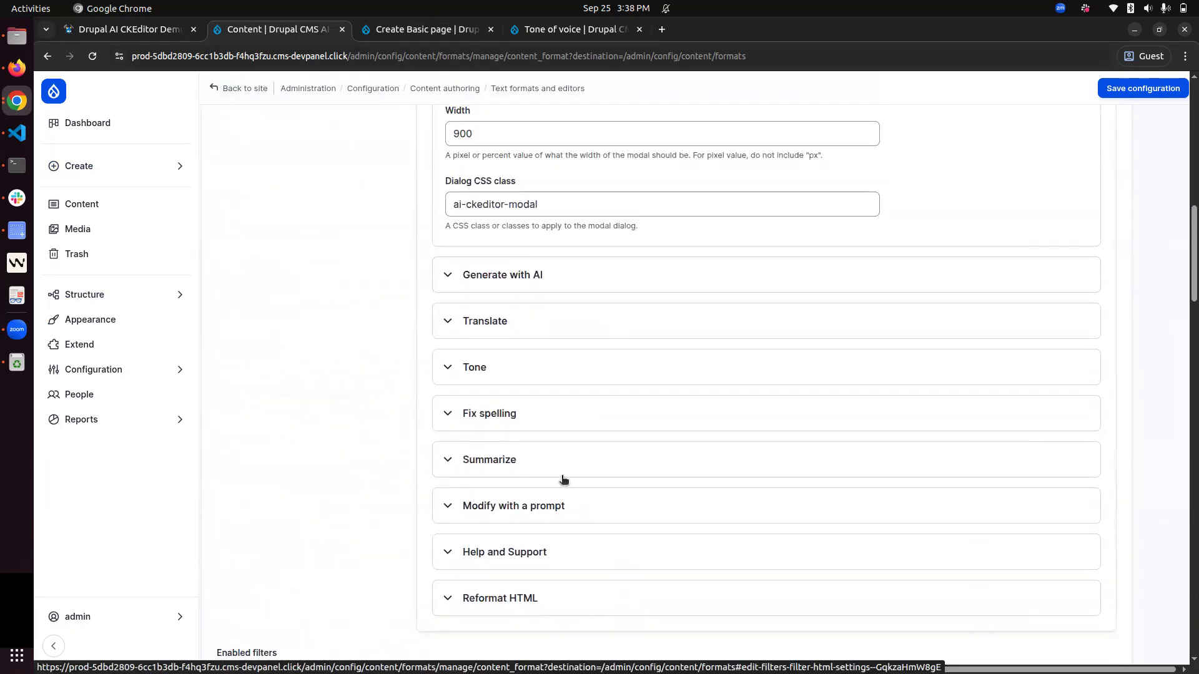
pyautogui.scroll(-1, 546, 394)
pyautogui.click(530, 341)
pyautogui.scroll(-5, 530, 343)
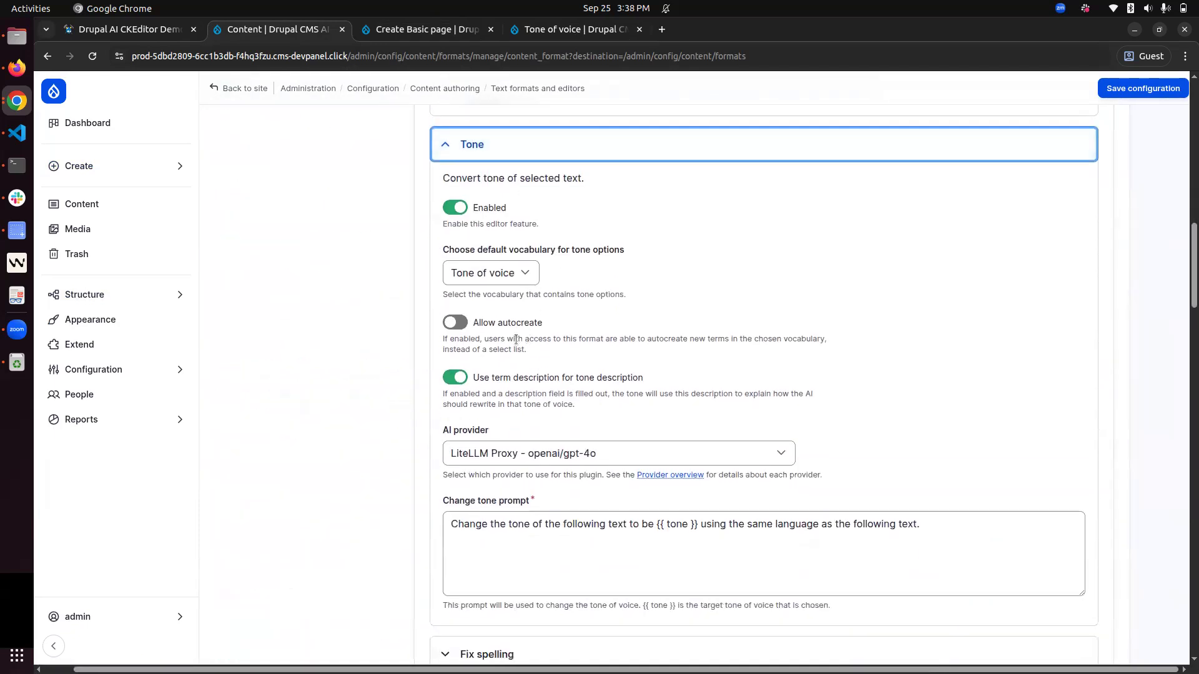
pyautogui.click(1135, 92)
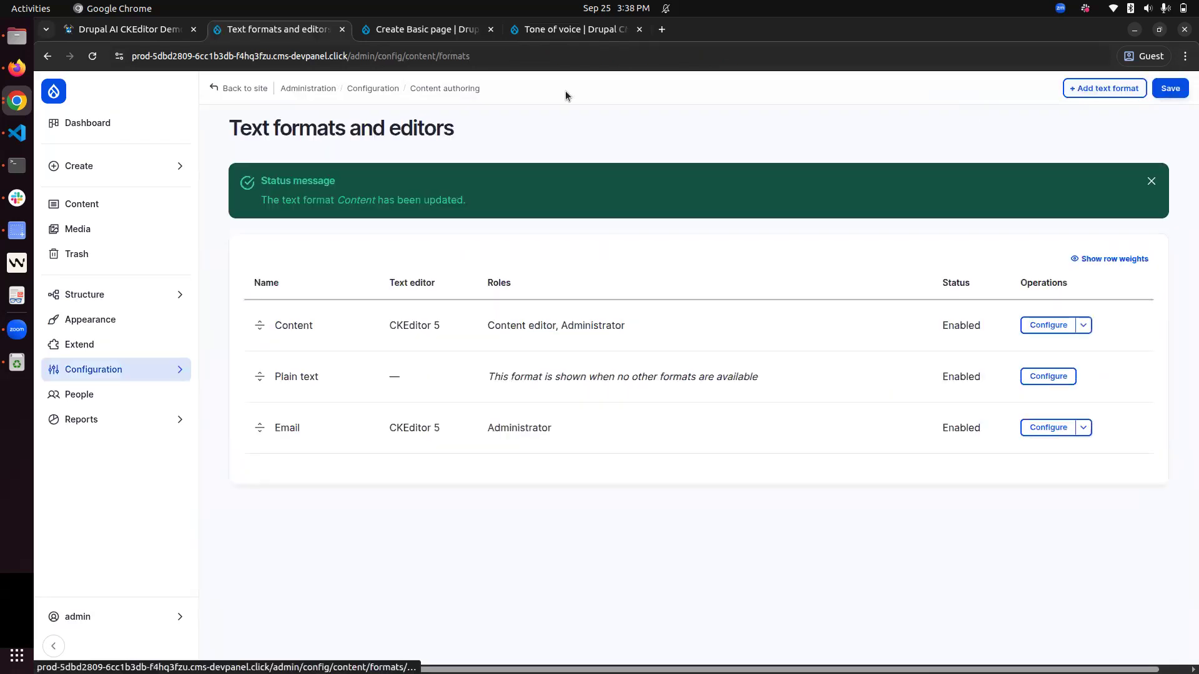
# Convert the entire text of the page's Content field to the Friendly tone with the AI Assistant.
pyautogui.click(422, 30)
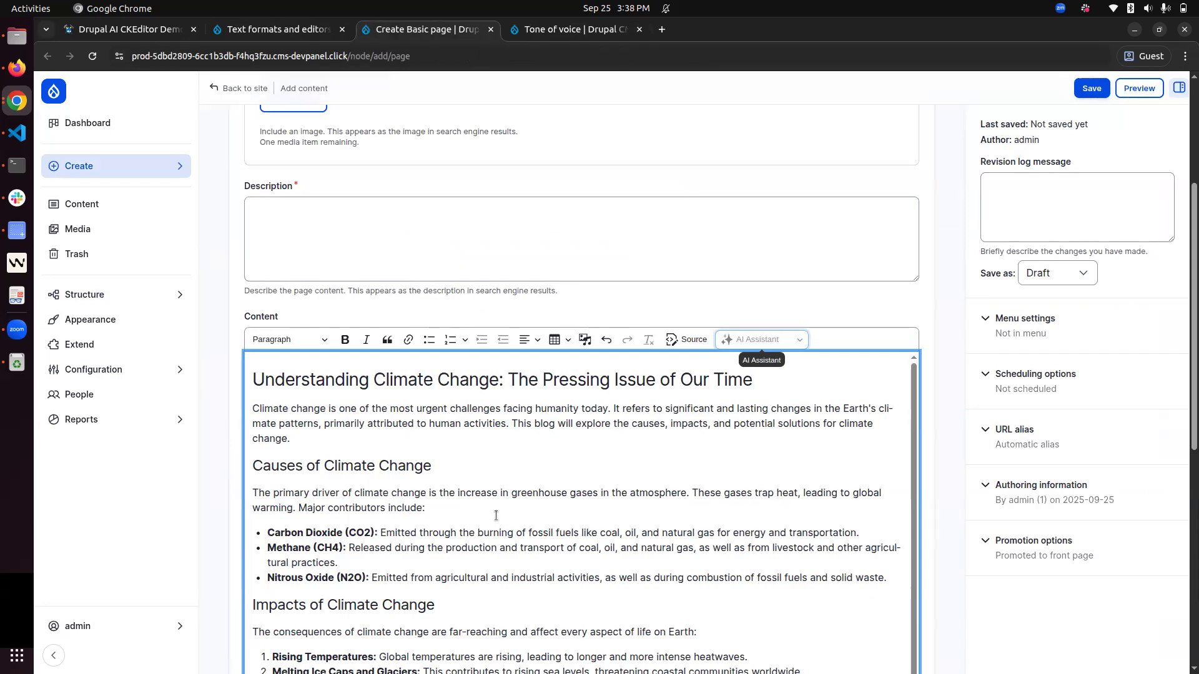
pyautogui.hotkey('ctrl', 'a')
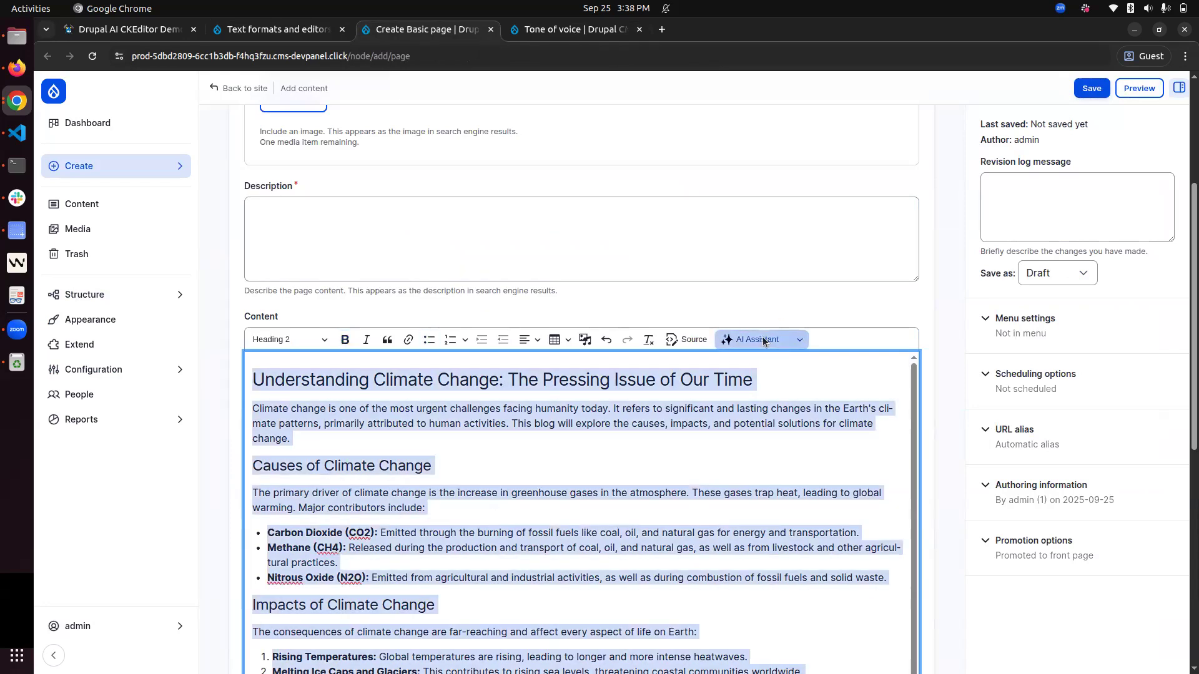
pyautogui.click(763, 339)
pyautogui.click(743, 437)
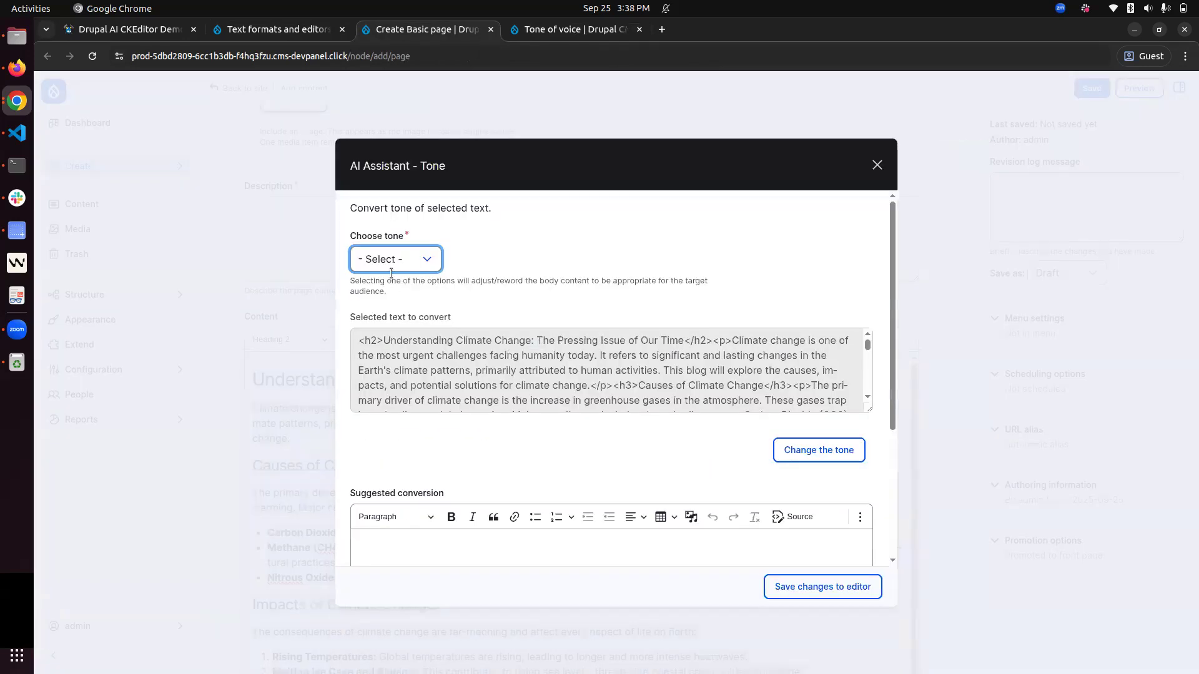
pyautogui.click(421, 258)
pyautogui.click(413, 313)
pyautogui.click(798, 454)
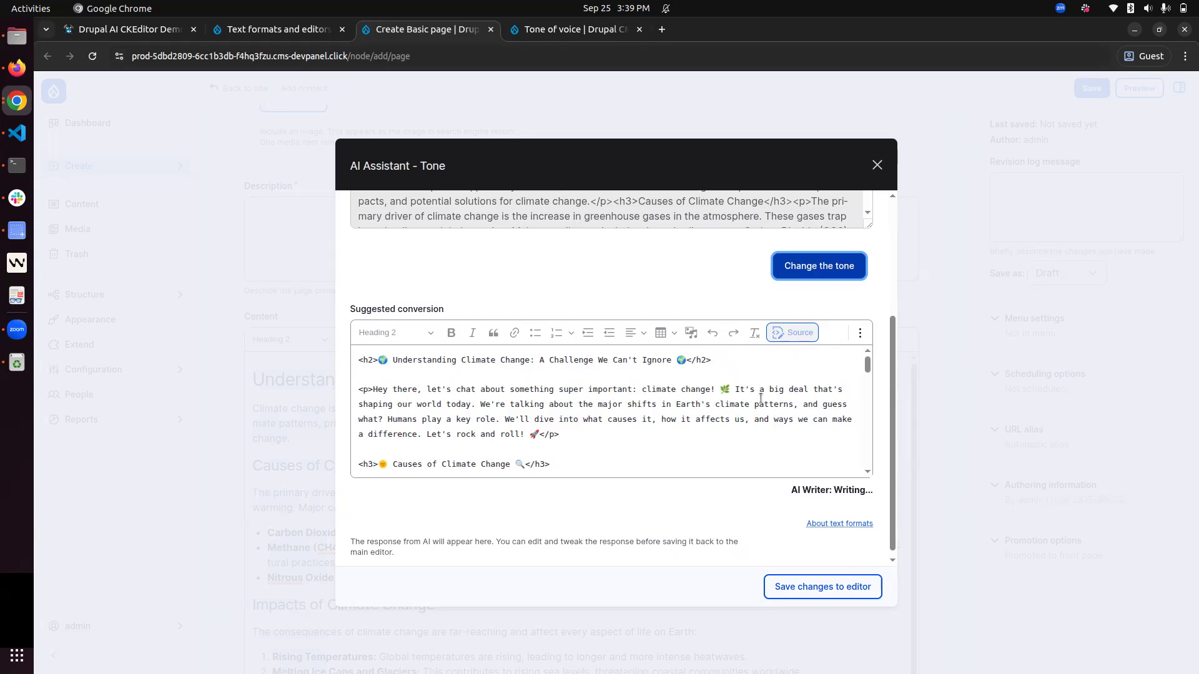
# Review the suggested tone conversion, save it to the Content field and read through the rewritten blog.
pyautogui.scroll(-10, 778, 457)
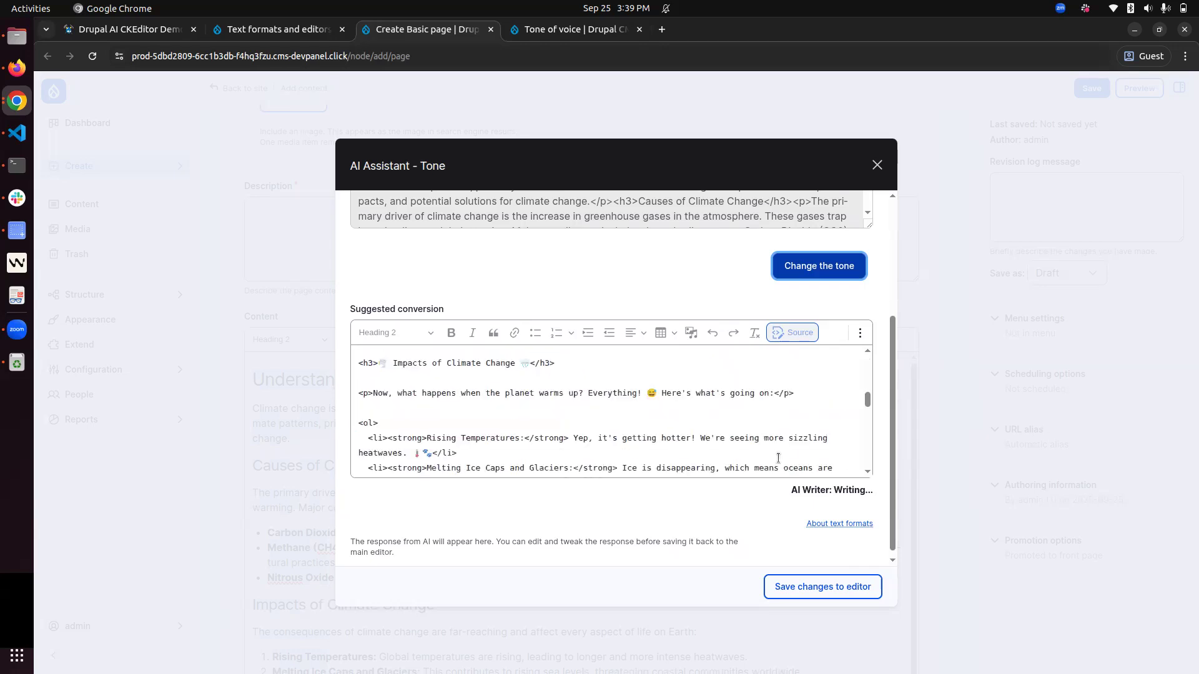
pyautogui.scroll(-3, 778, 457)
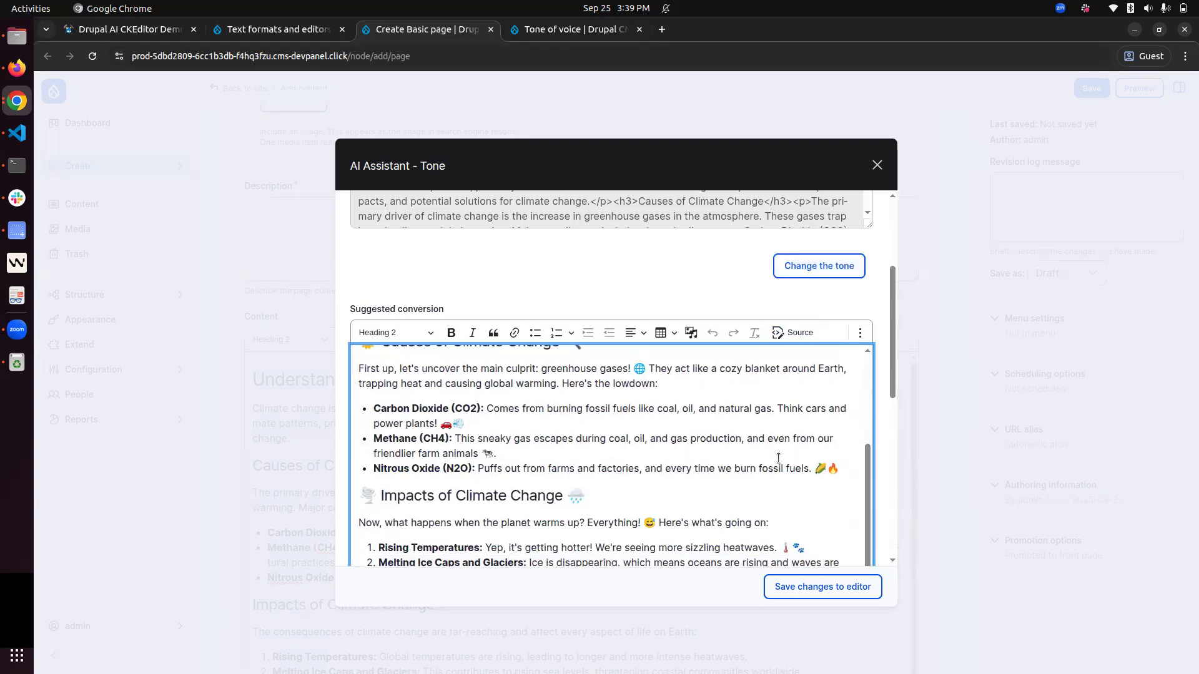
pyautogui.click(821, 592)
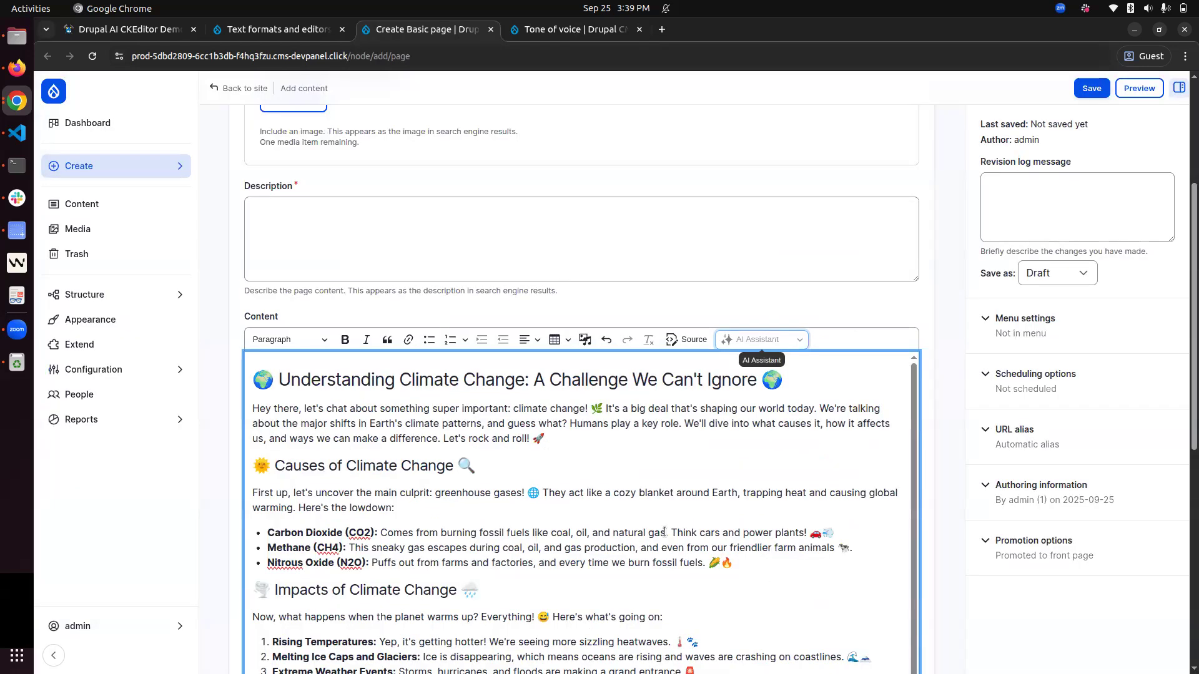
pyautogui.scroll(-10, 713, 291)
pyautogui.scroll(5, 713, 291)
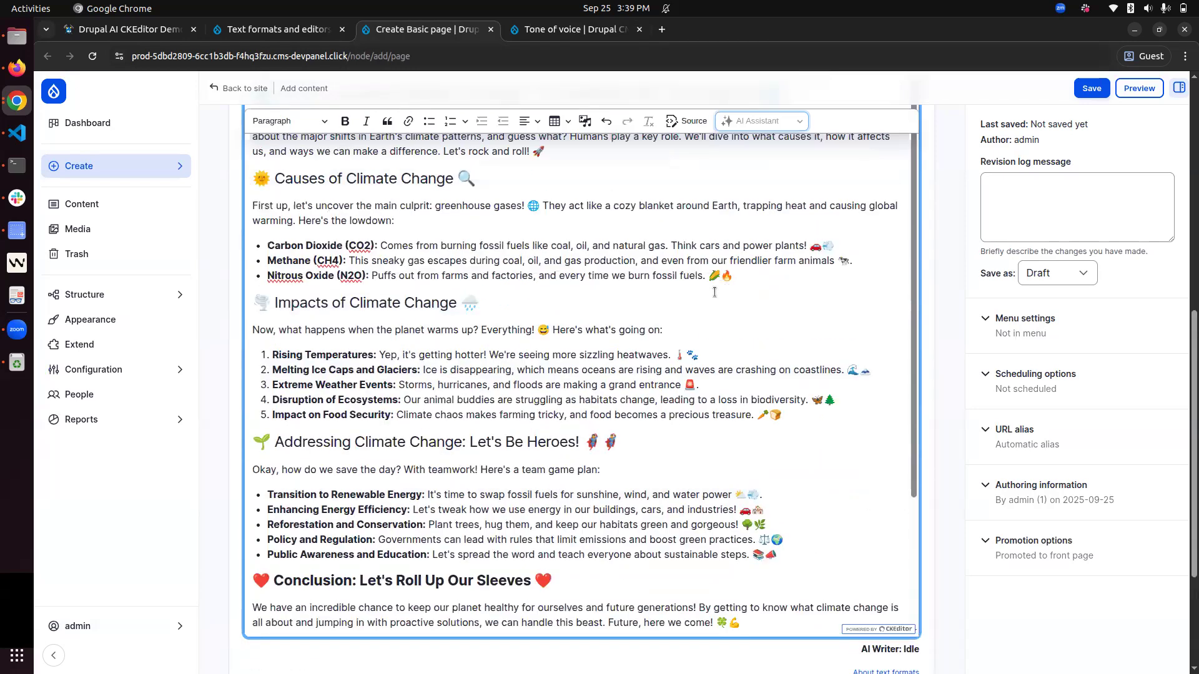
pyautogui.scroll(2, 562, 206)
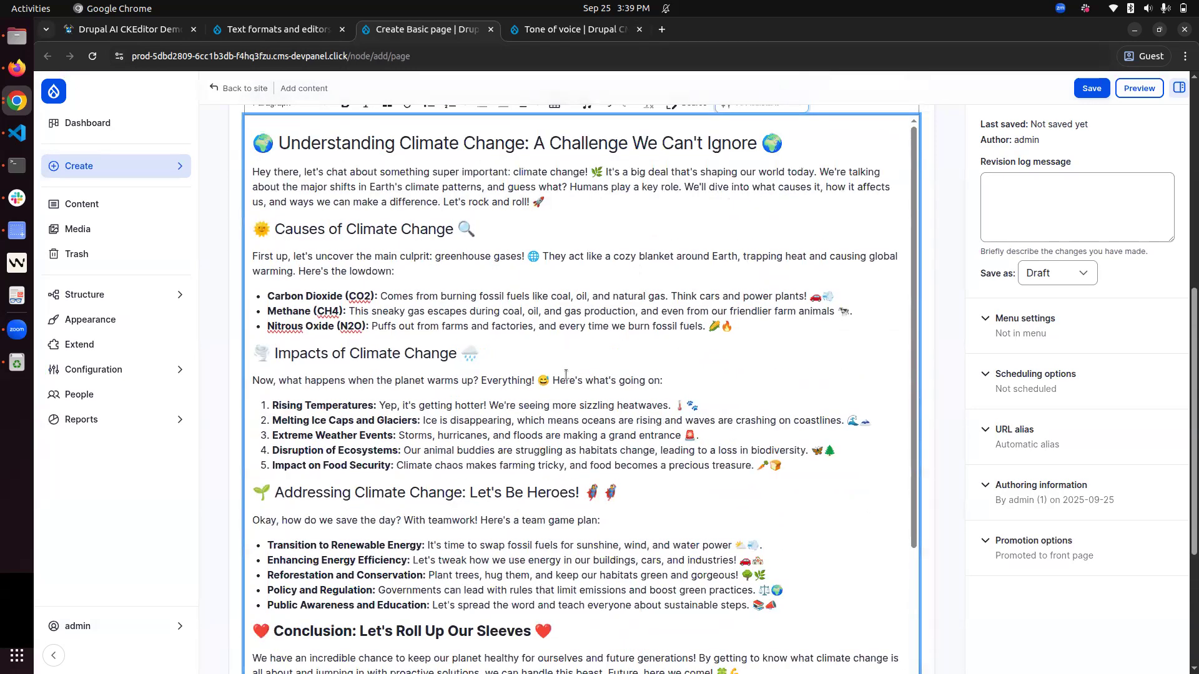
pyautogui.scroll(3, 472, 363)
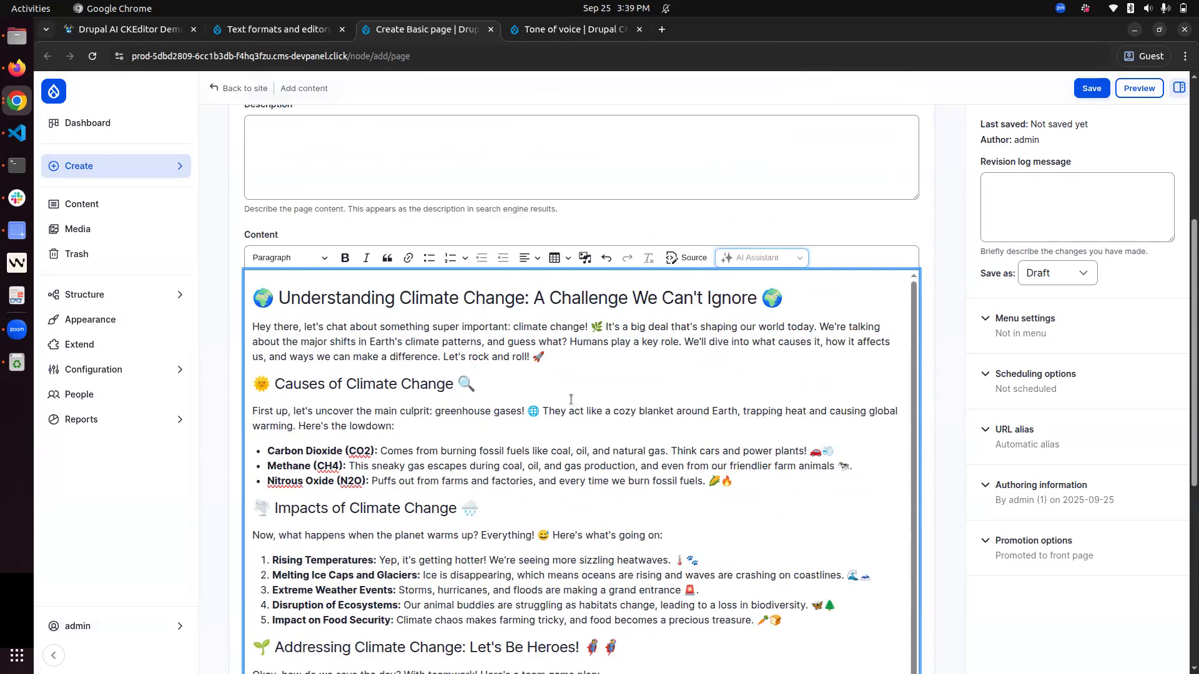
# Open the Content text format's configuration and expand the Translate settings of the AI tools plugin.
pyautogui.click(549, 29)
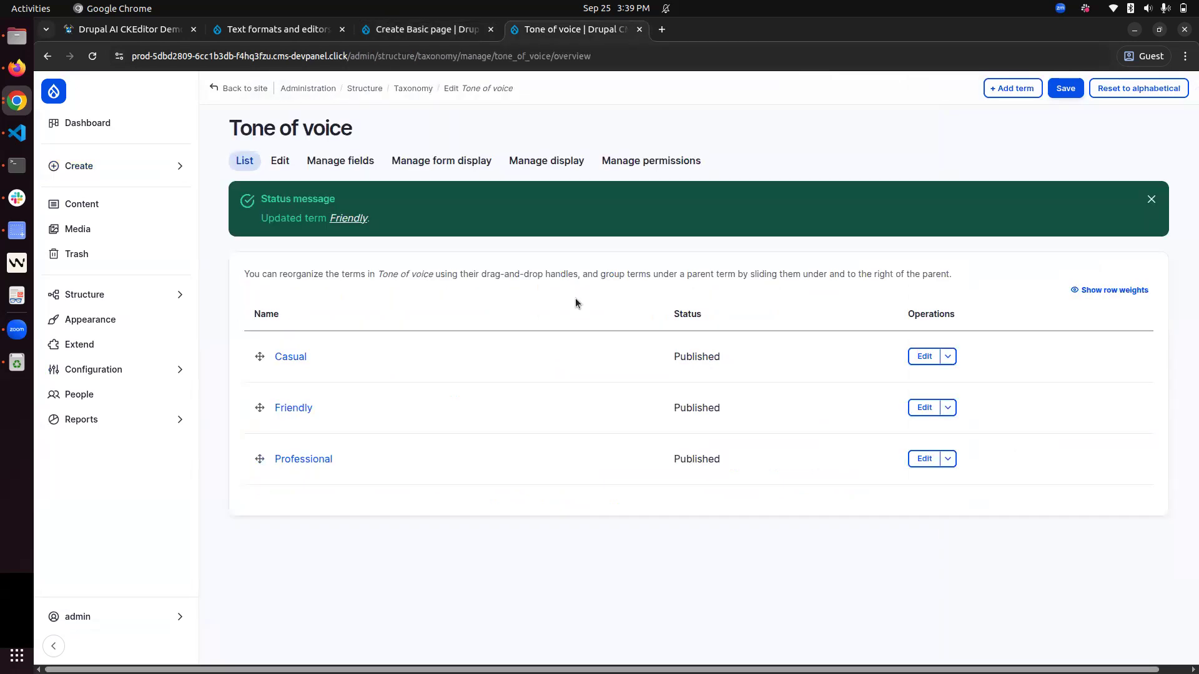
pyautogui.click(273, 29)
pyautogui.click(1052, 323)
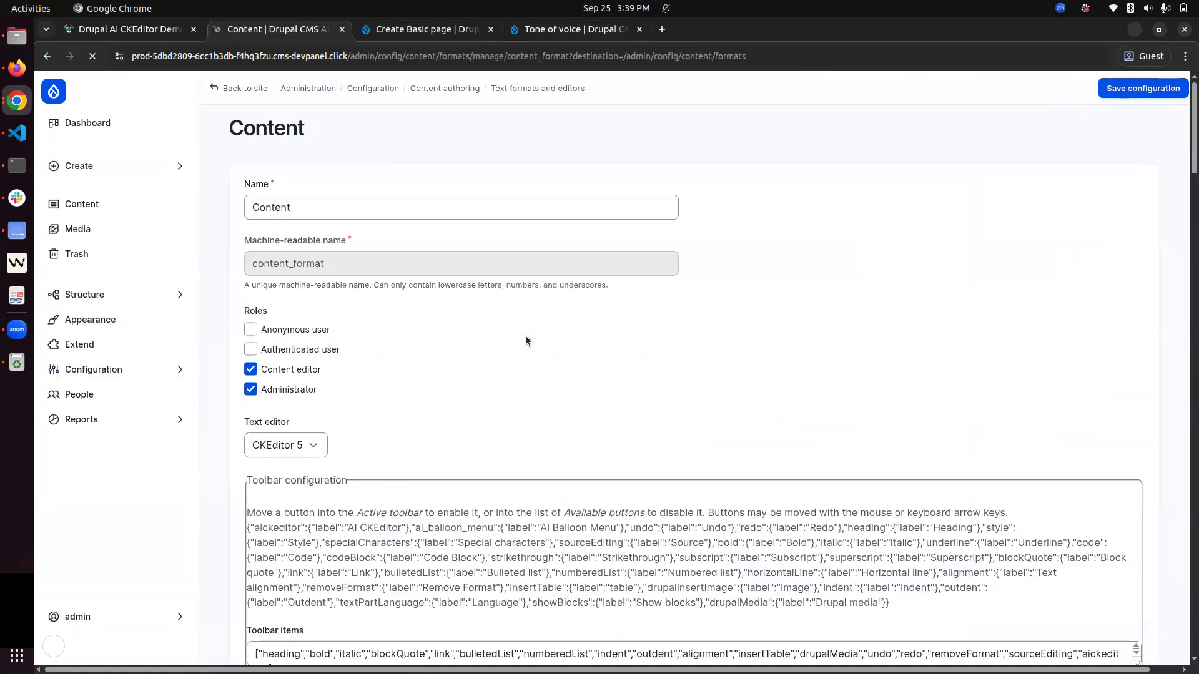
pyautogui.scroll(-10, 597, 384)
pyautogui.scroll(-4, 597, 384)
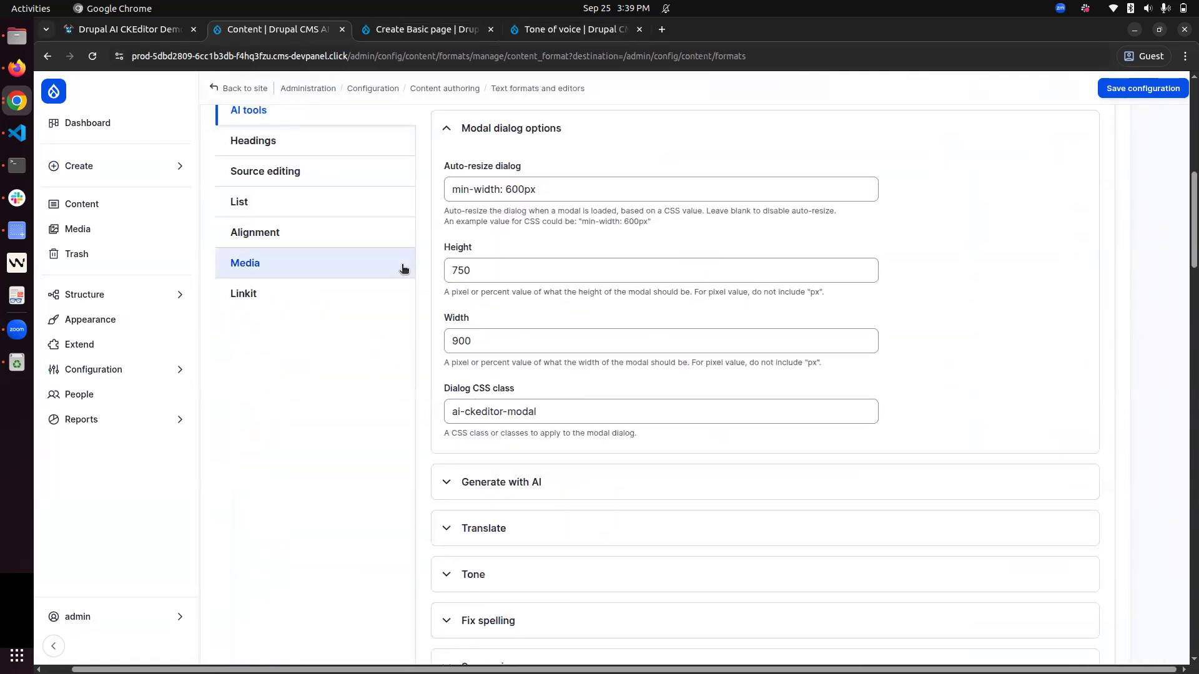
pyautogui.scroll(-8, 396, 327)
pyautogui.scroll(-3, 397, 331)
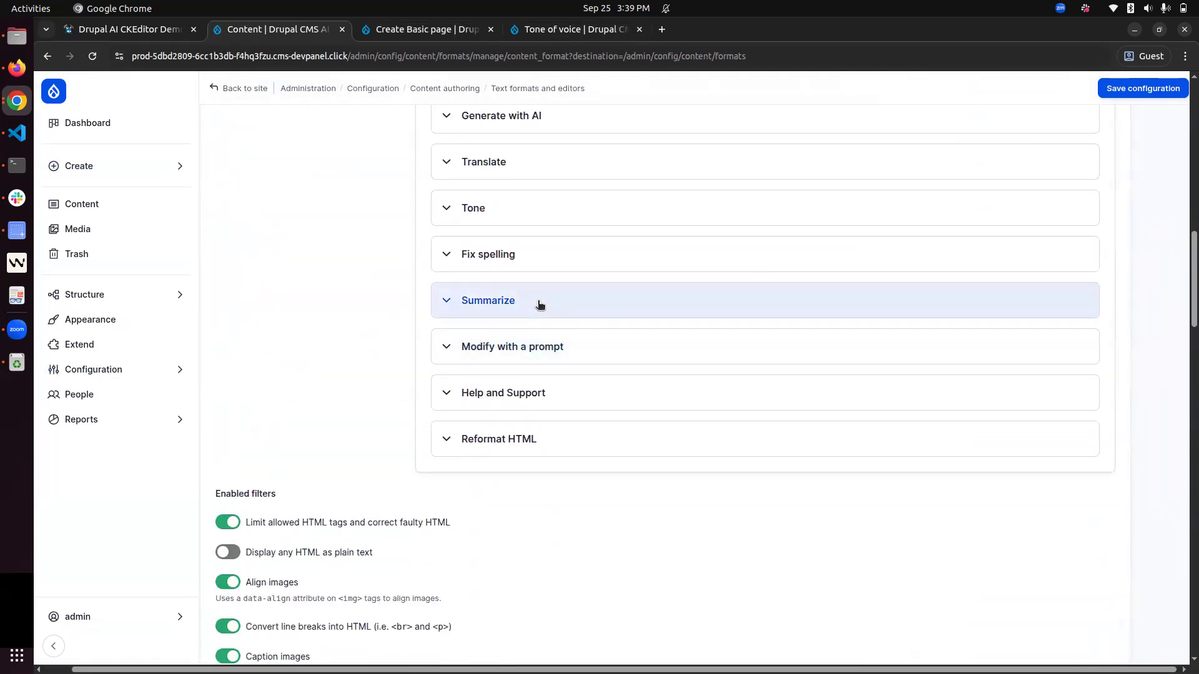
pyautogui.scroll(2, 557, 252)
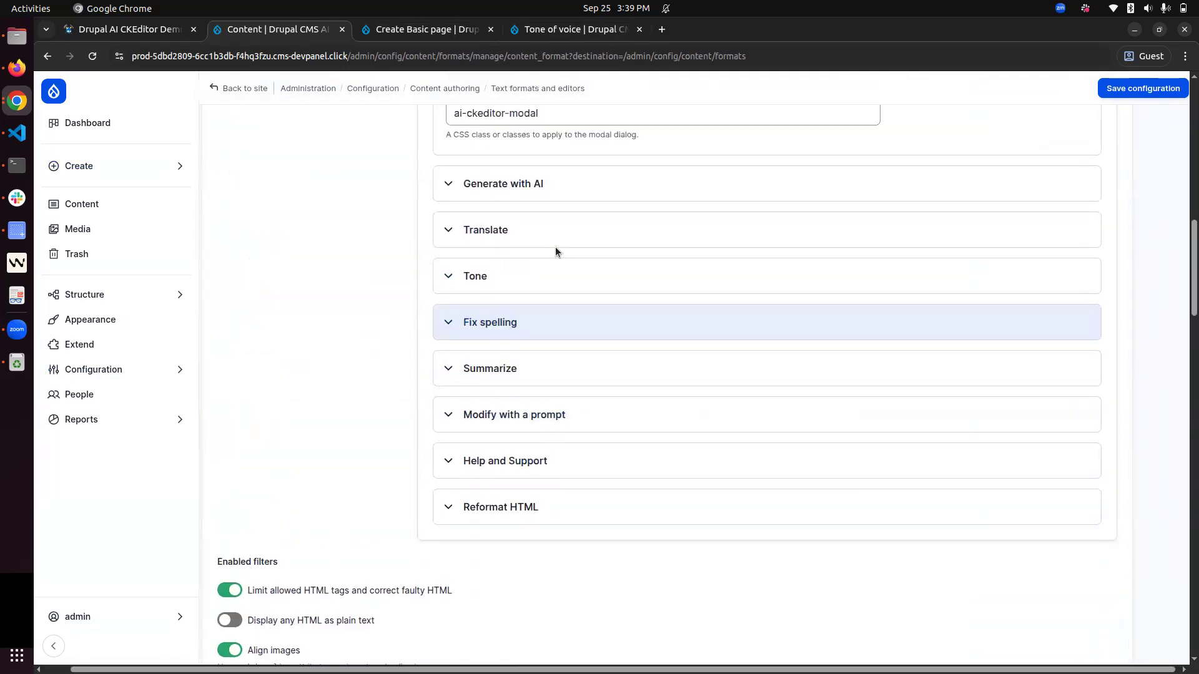
pyautogui.click(516, 232)
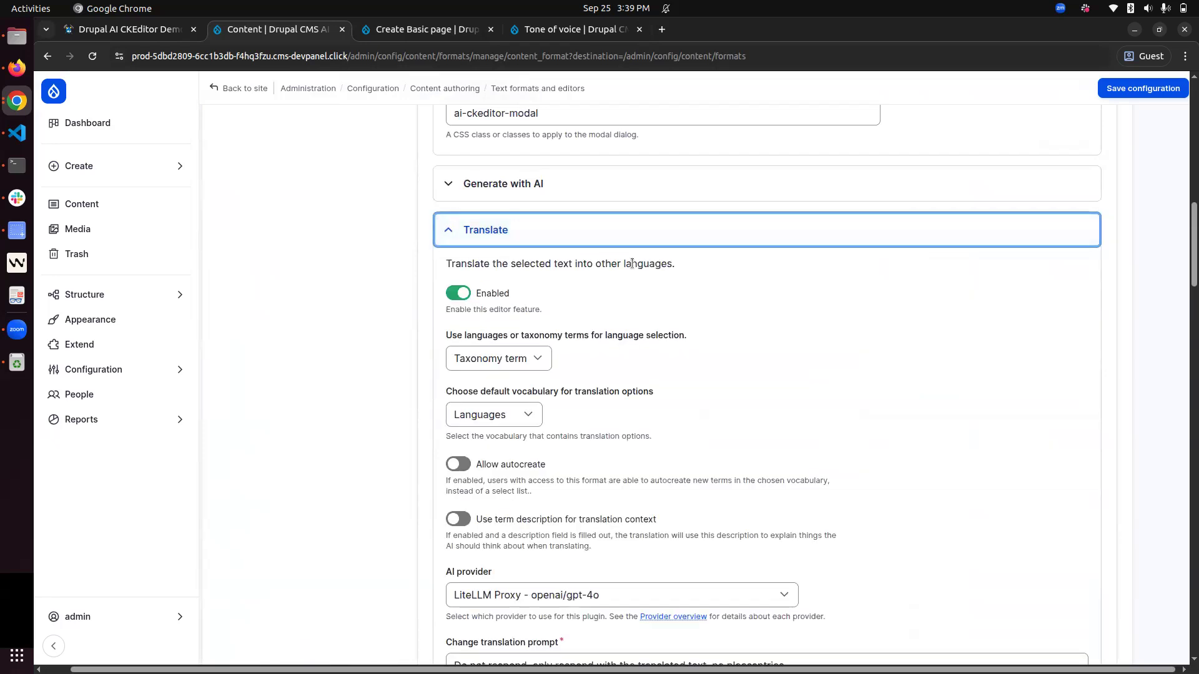
pyautogui.scroll(-3, 631, 264)
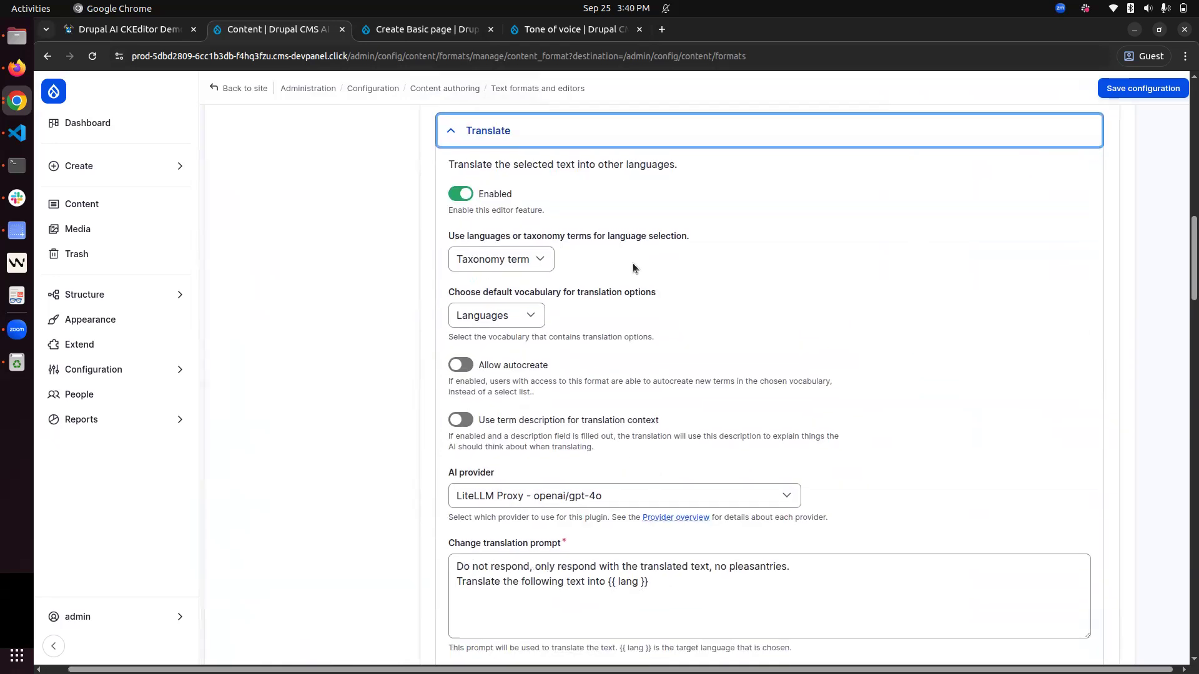
# Check the available sources for language selection in the Translate settings, keeping Taxonomy term selected.
pyautogui.click(540, 264)
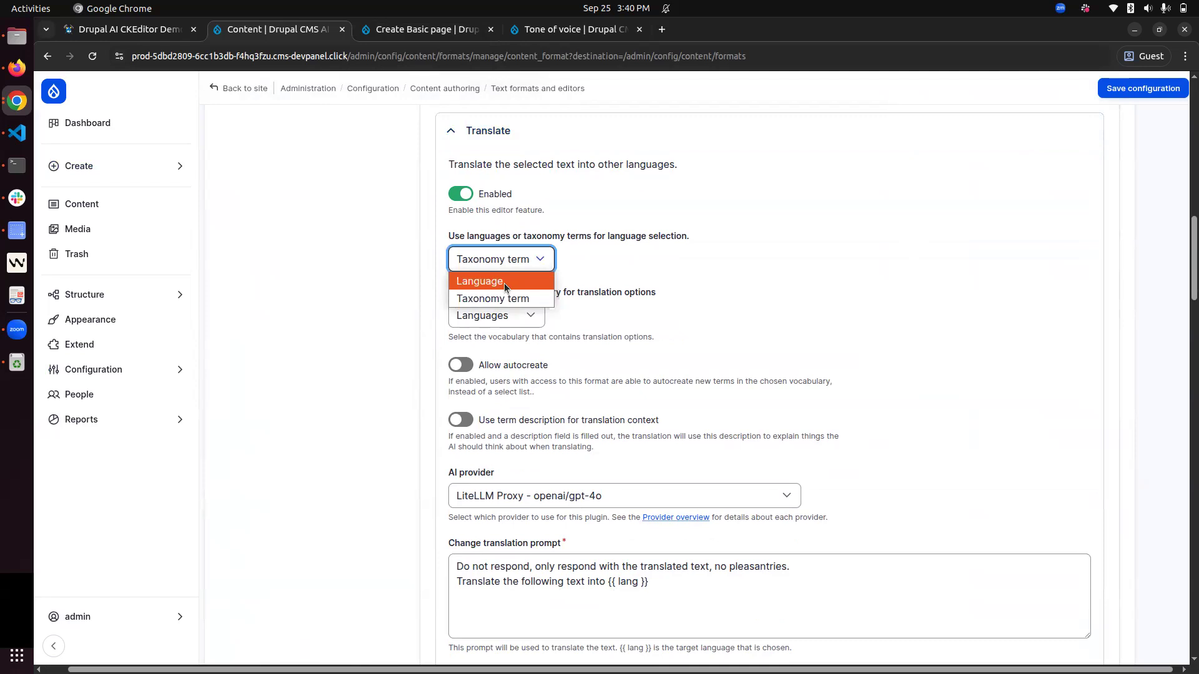
pyautogui.click(522, 258)
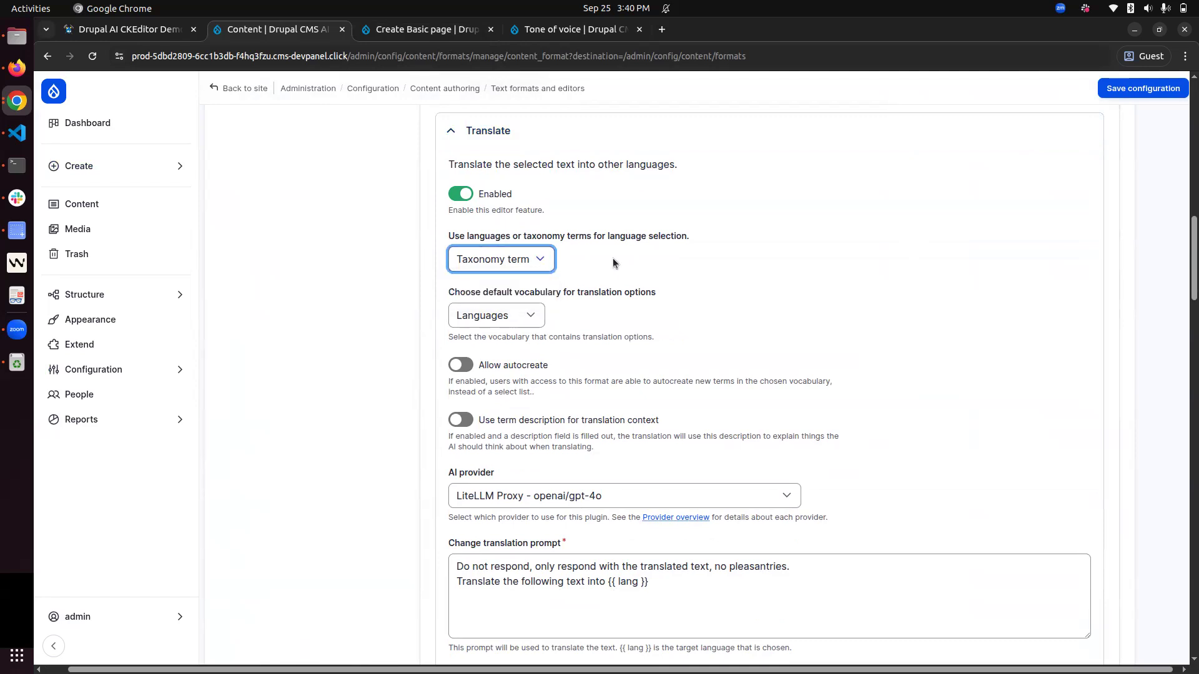
pyautogui.click(522, 258)
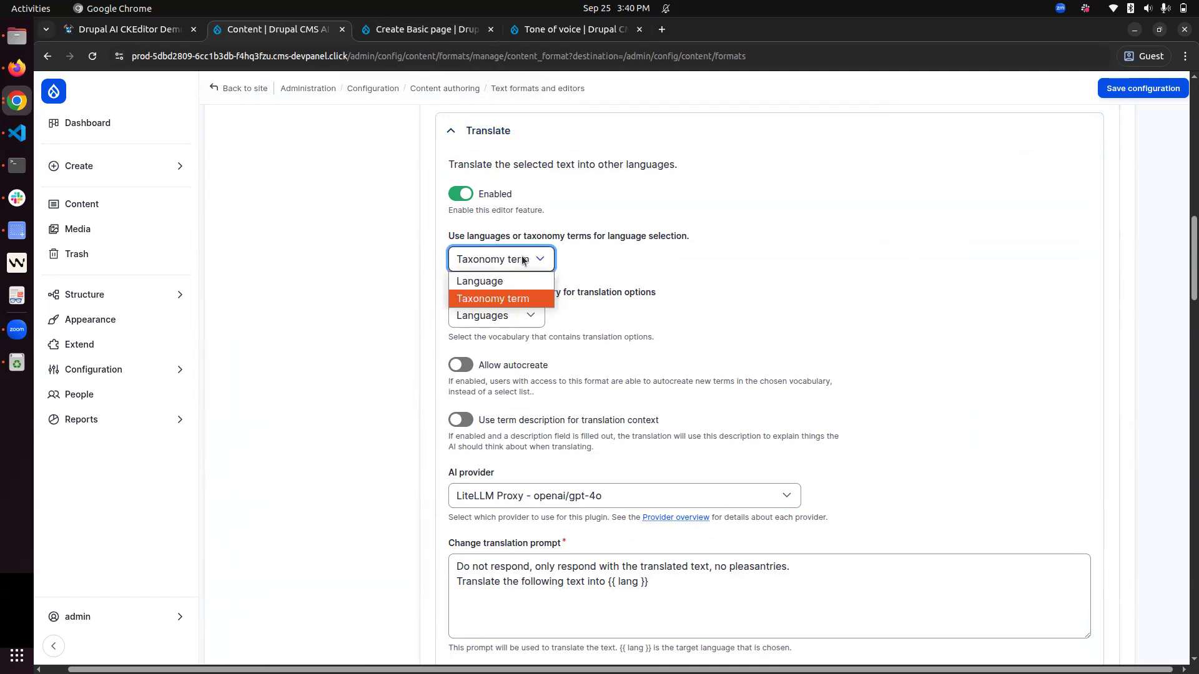
pyautogui.click(675, 268)
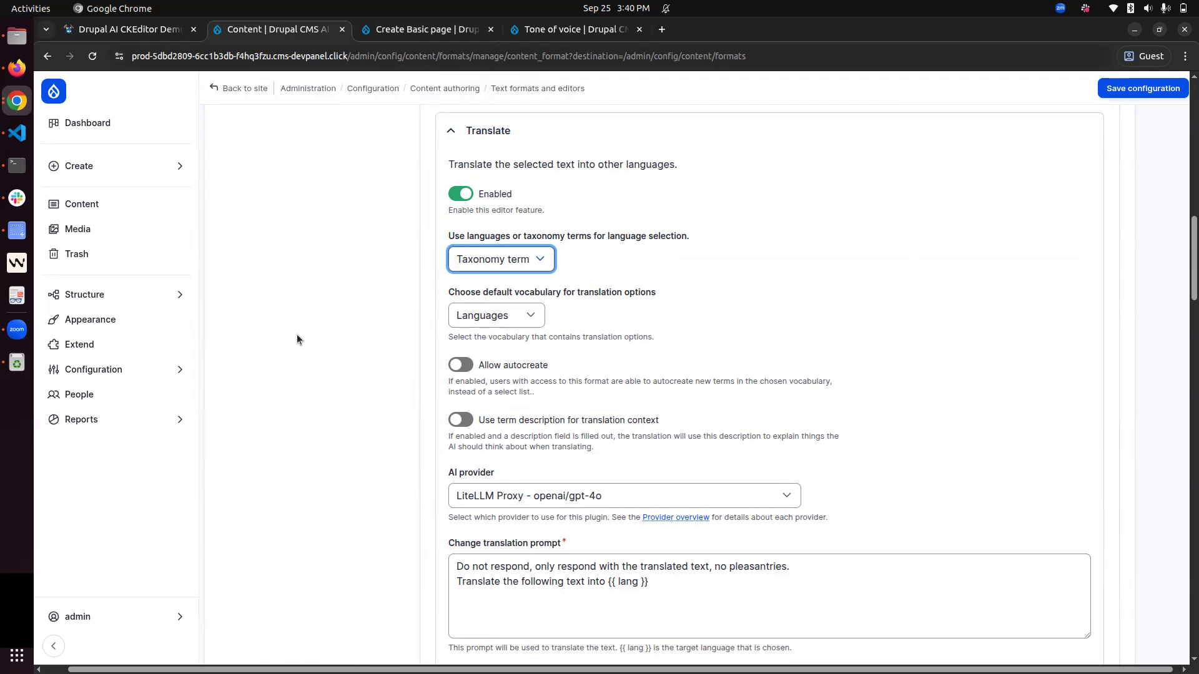
pyautogui.click(495, 259)
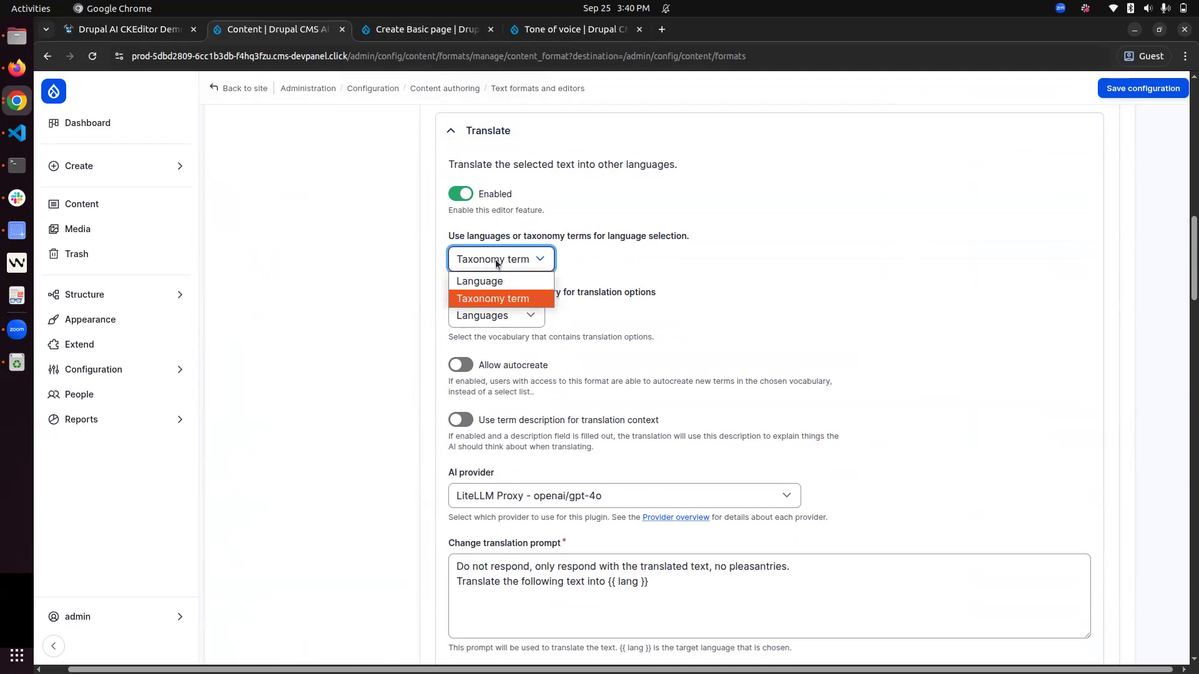
pyautogui.click(507, 299)
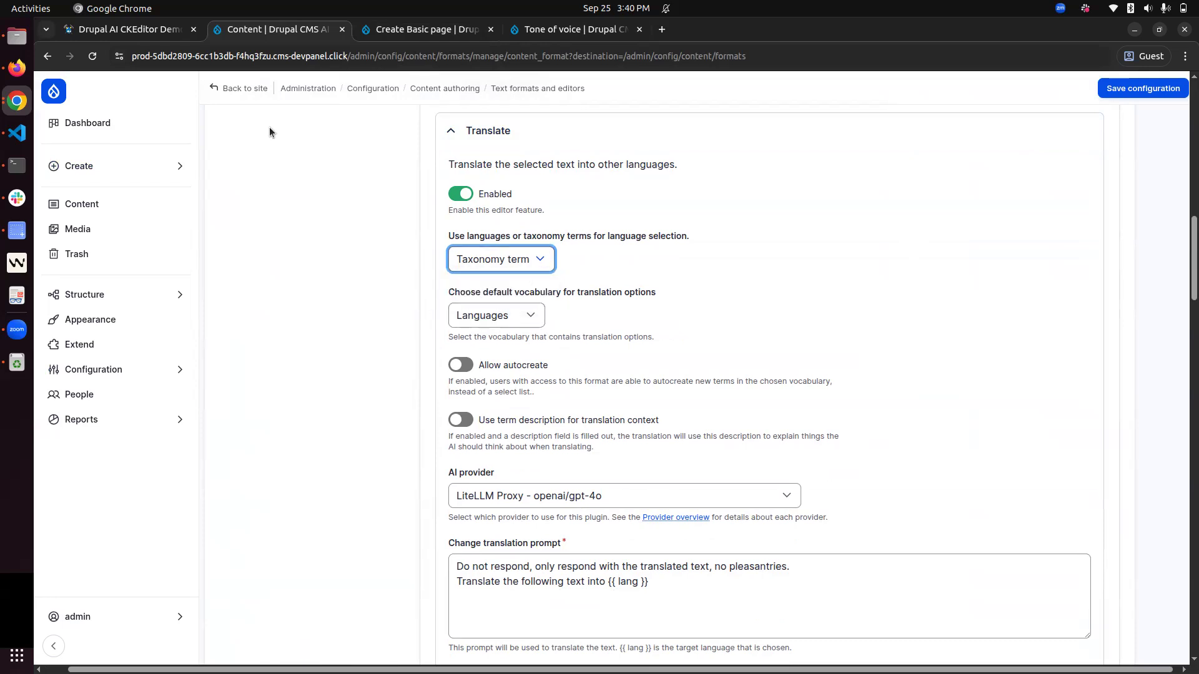
# Open the list of terms in the Languages taxonomy vocabulary.
pyautogui.click(532, 32)
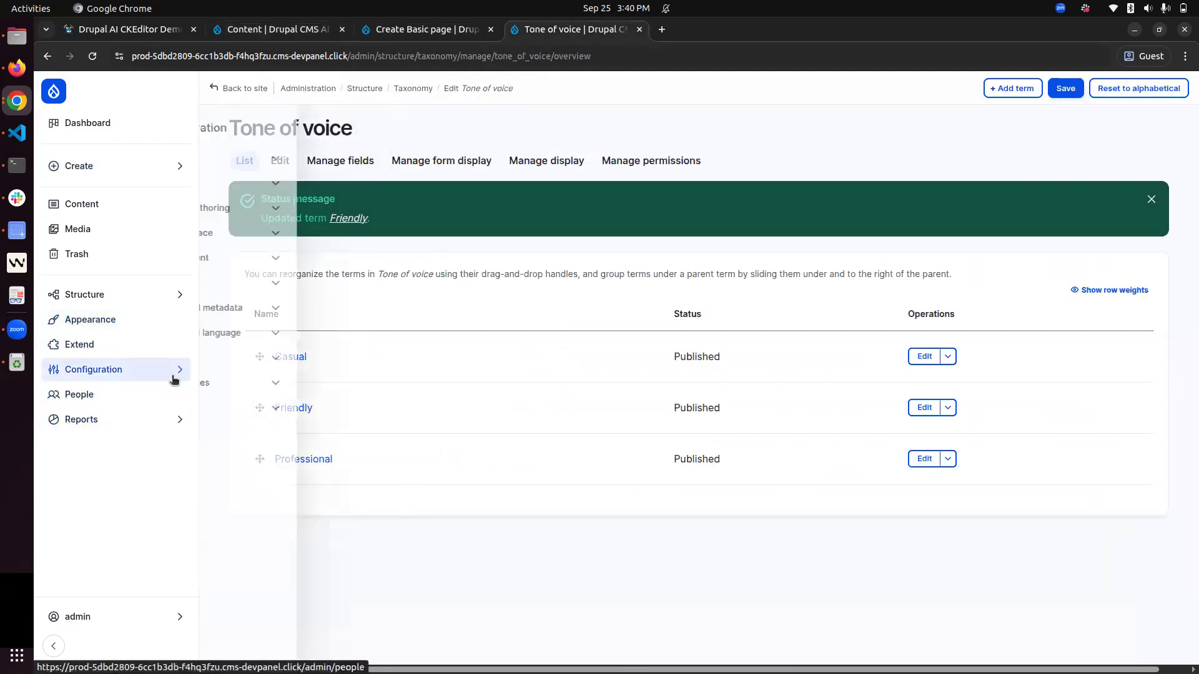
pyautogui.moveTo(160, 298)
pyautogui.click(284, 335)
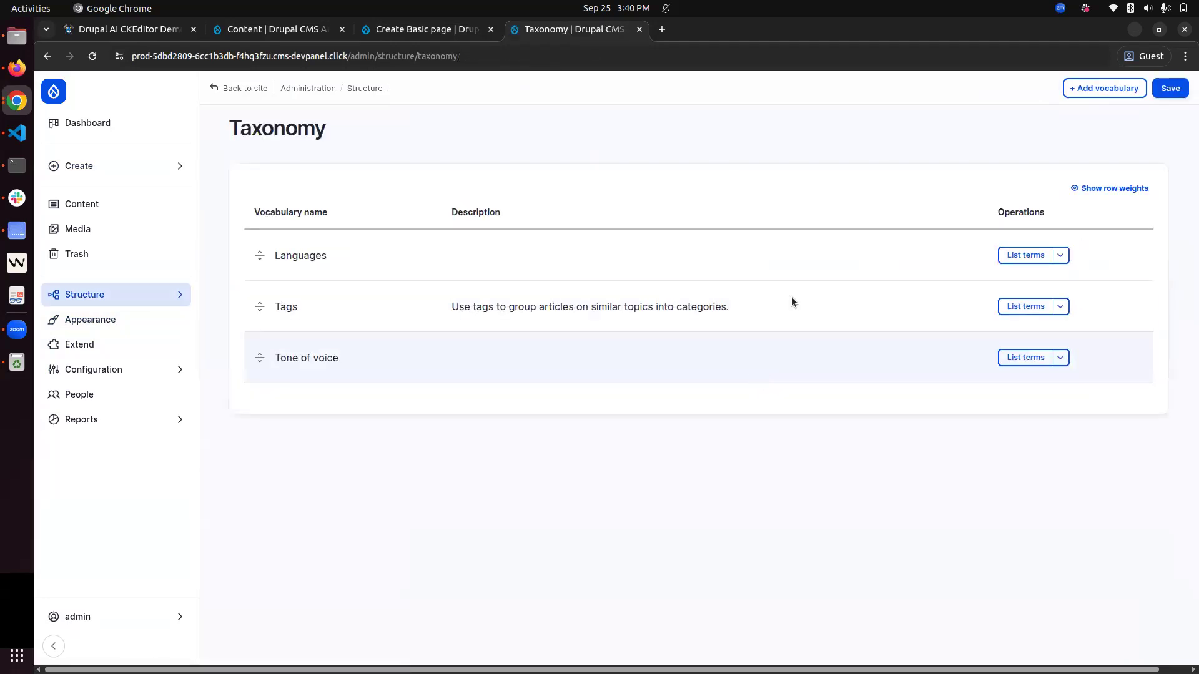
pyautogui.click(1017, 257)
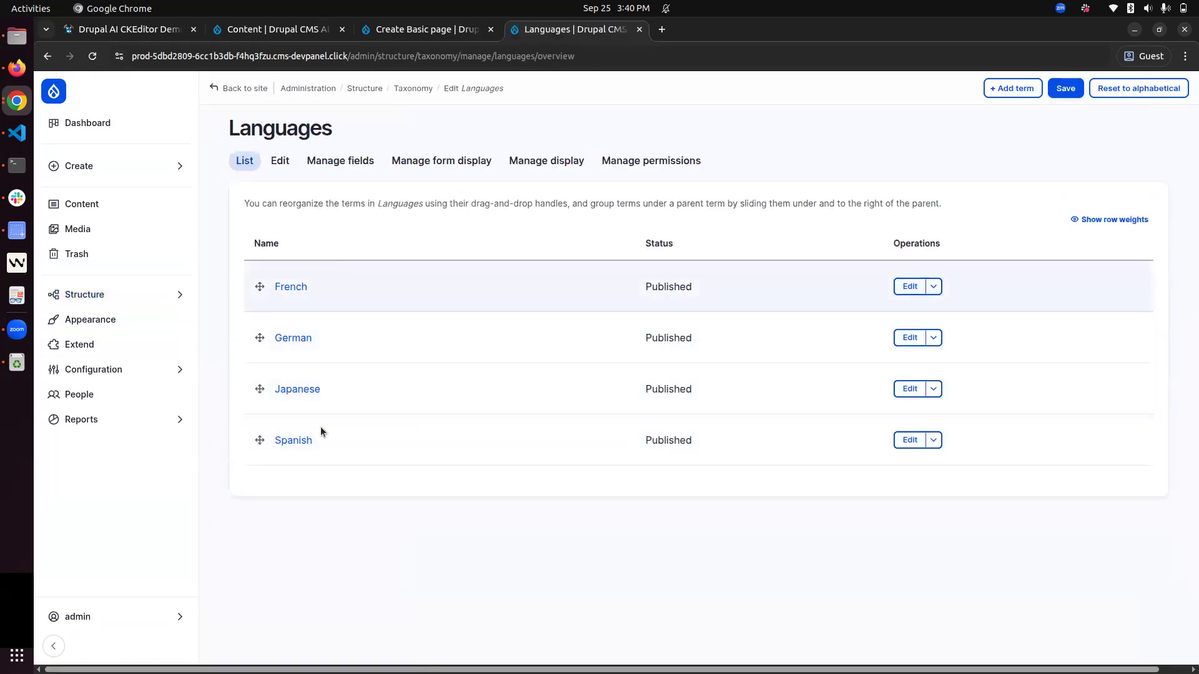
# Open the AI Assistant's Translate dialog for the entire Content field text of the new page and check its language choices.
pyautogui.click(424, 27)
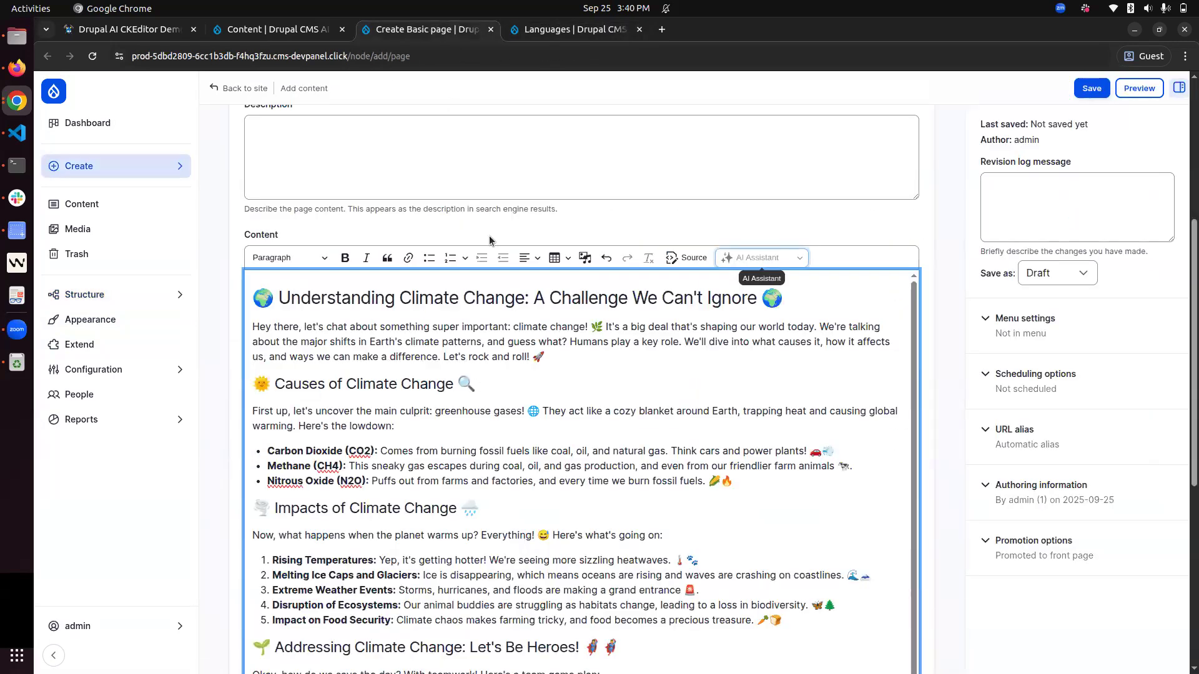
pyautogui.scroll(-10, 489, 234)
pyautogui.scroll(4, 490, 235)
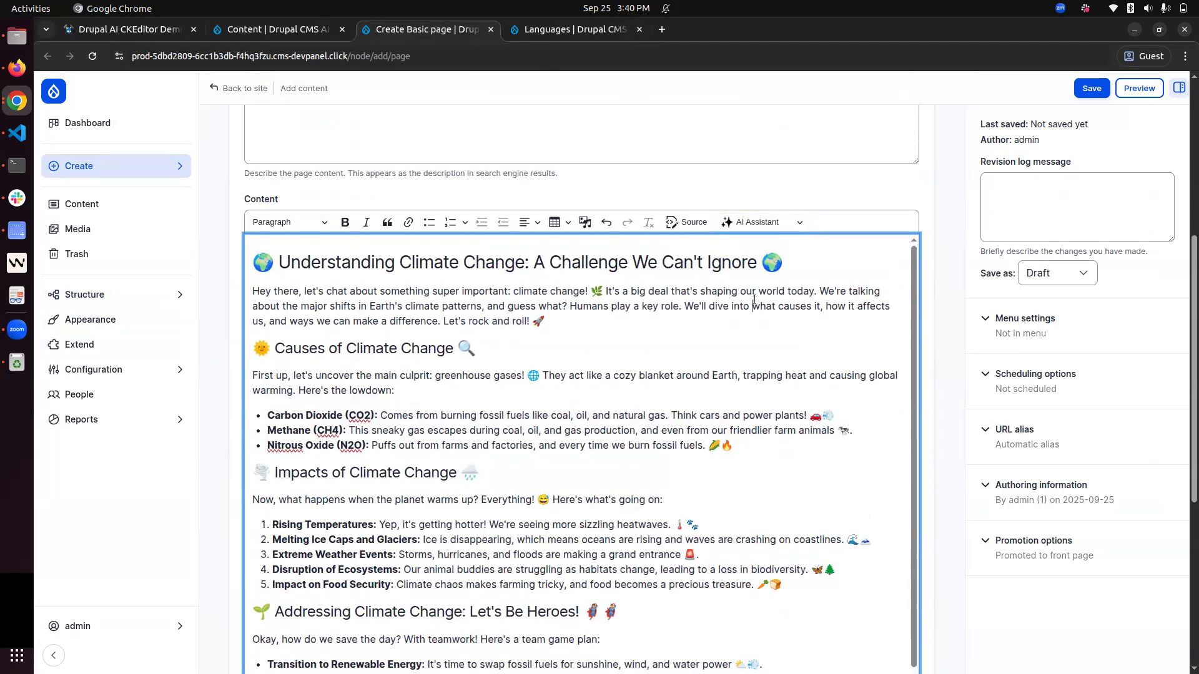
pyautogui.hotkey('ctrl', 'a')
pyautogui.click(765, 225)
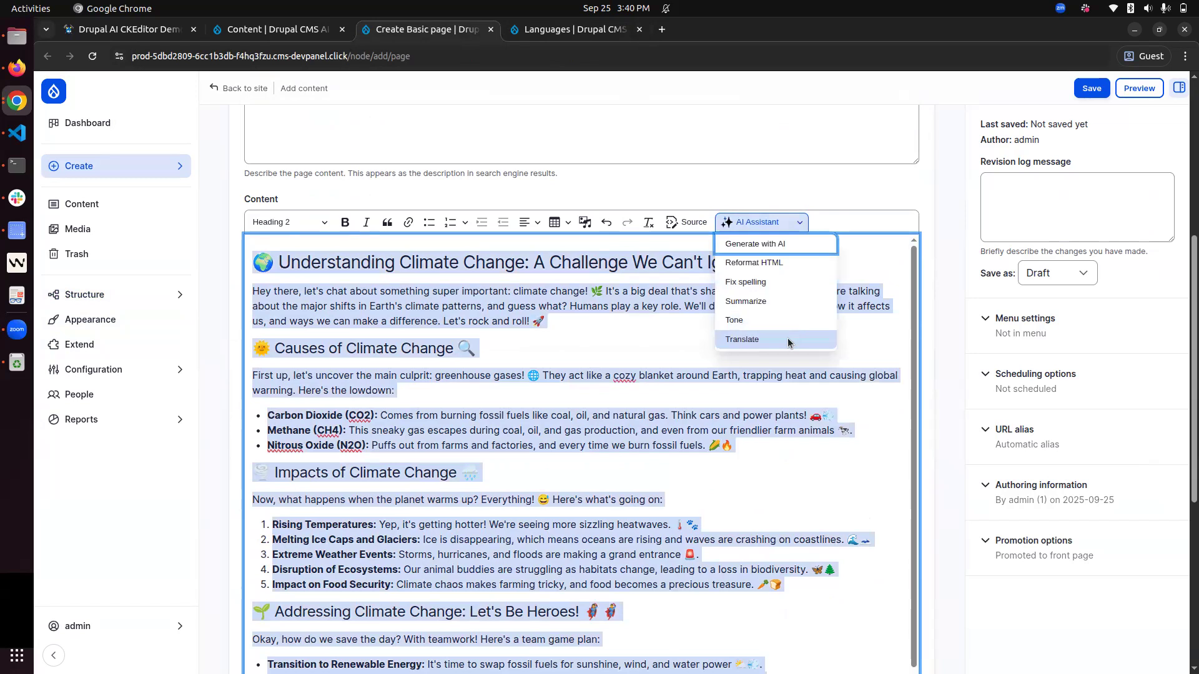
pyautogui.click(784, 343)
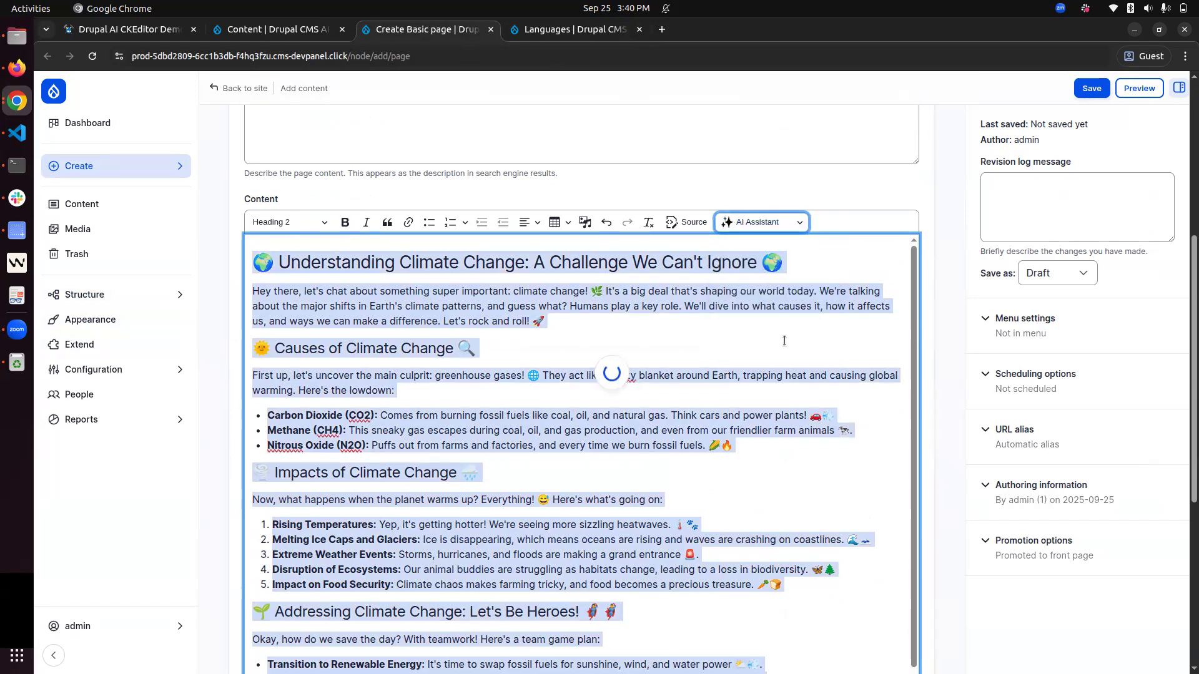
pyautogui.scroll(-10, 547, 392)
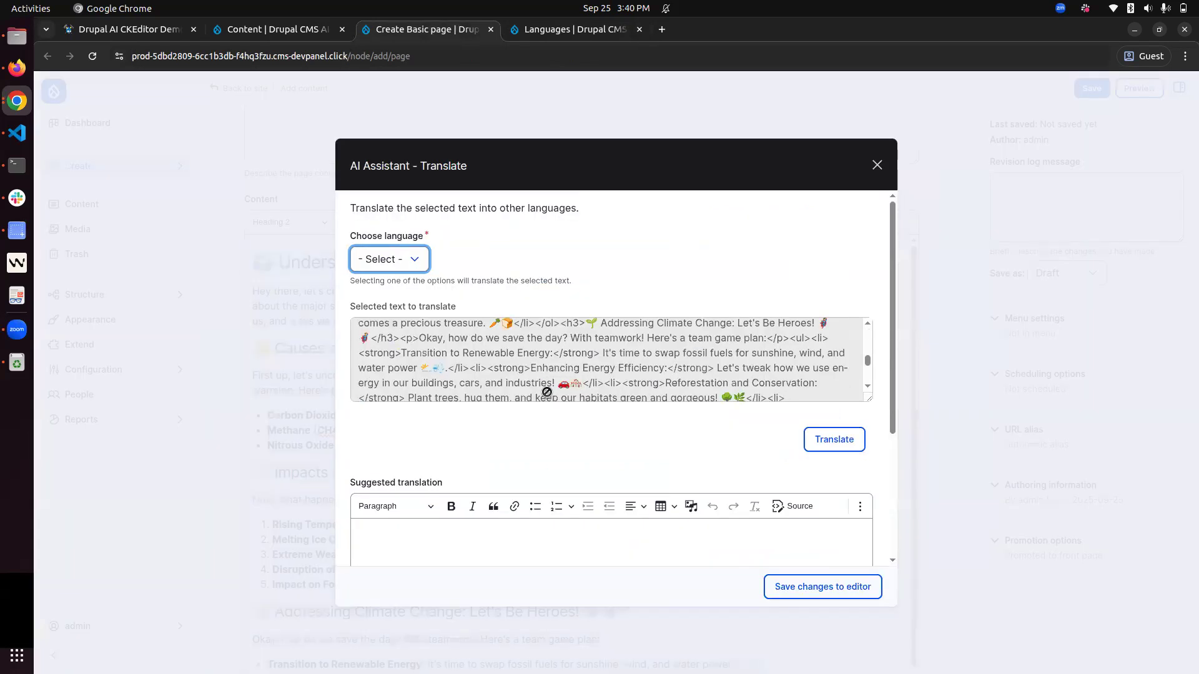
pyautogui.click(411, 262)
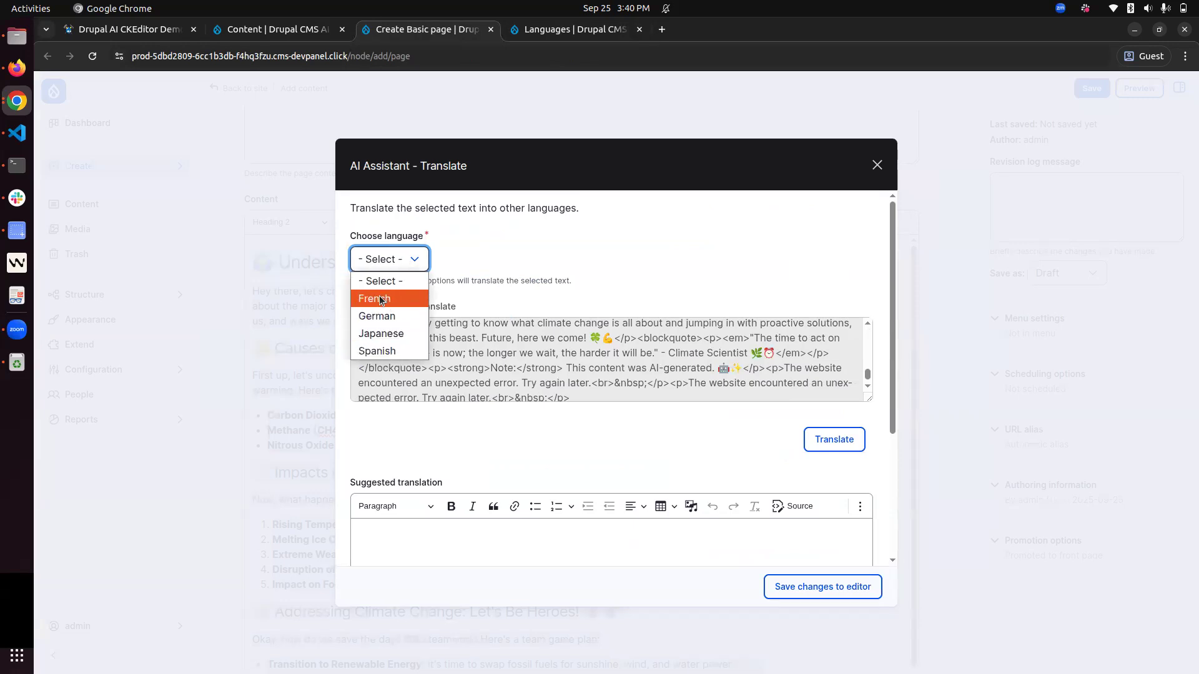
# Recheck the Languages vocabulary terms and review the translation prompt in the Content text format's Translate settings.
pyautogui.click(545, 34)
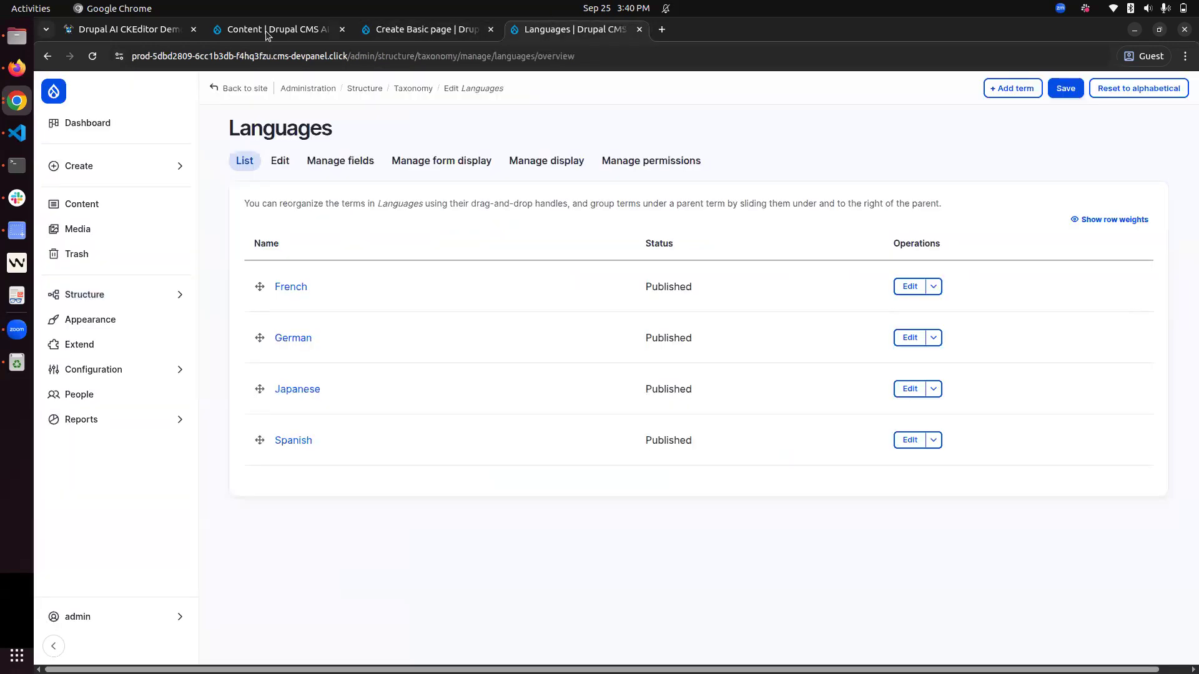
pyautogui.click(266, 31)
pyautogui.scroll(-5, 404, 384)
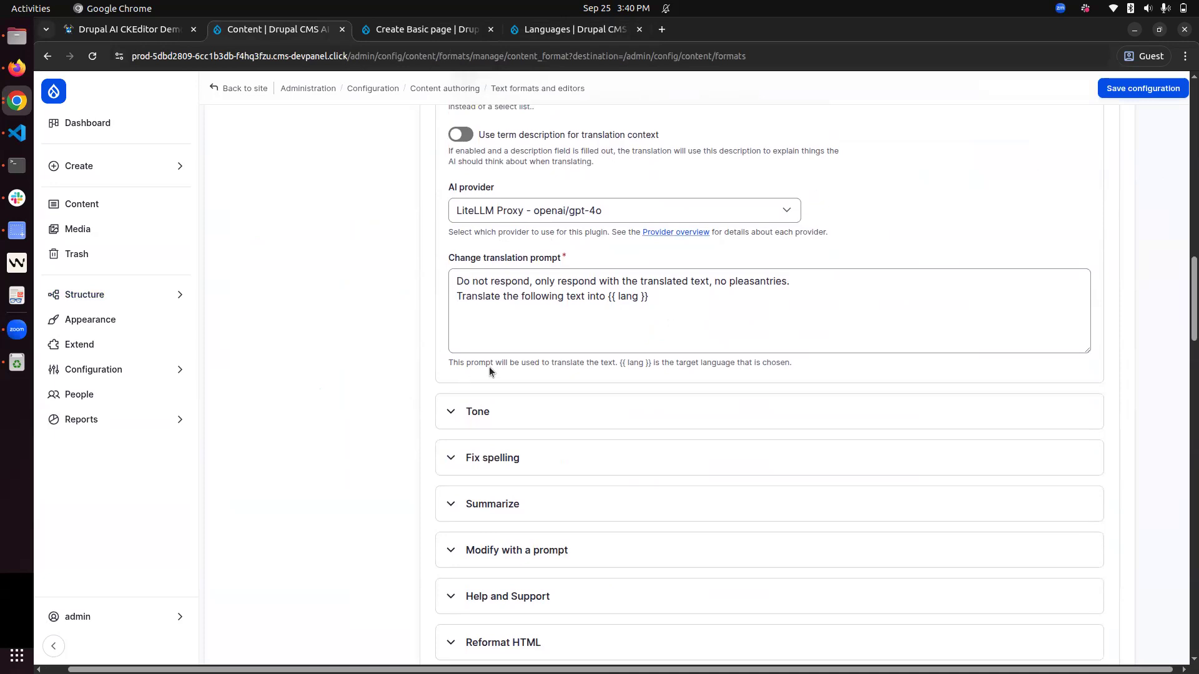
pyautogui.scroll(8, 429, 382)
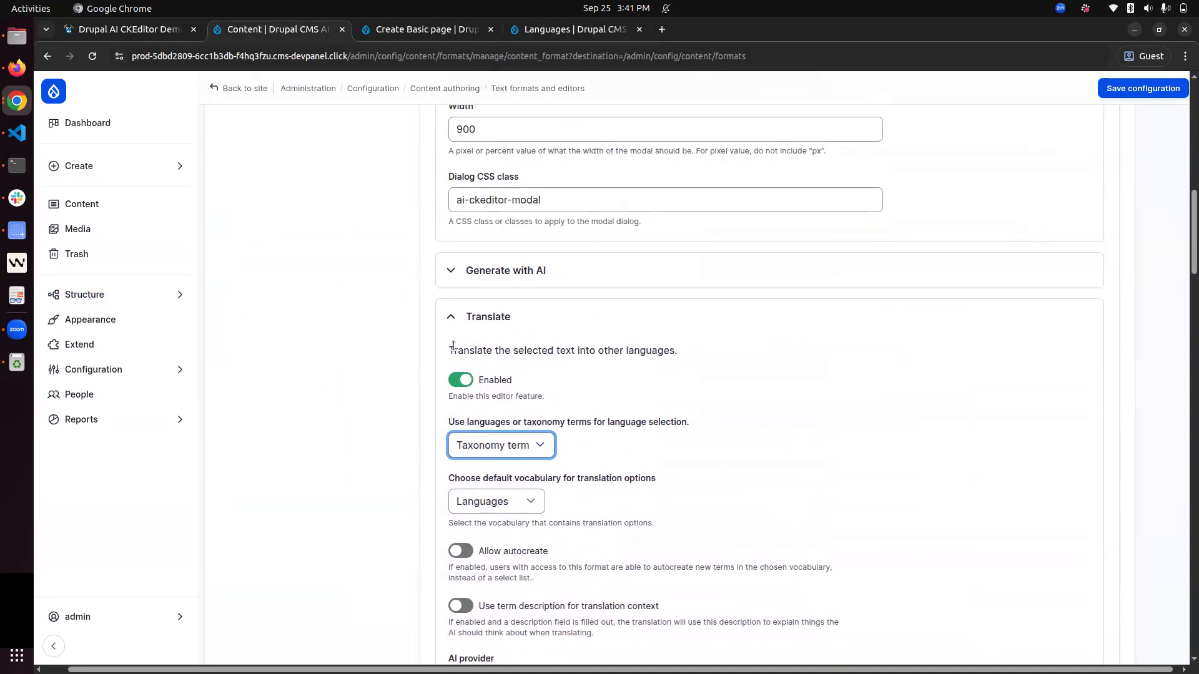
# Collapse the Translate settings and review the prompt in the Summarize settings.
pyautogui.click(499, 319)
pyautogui.scroll(-1, 509, 343)
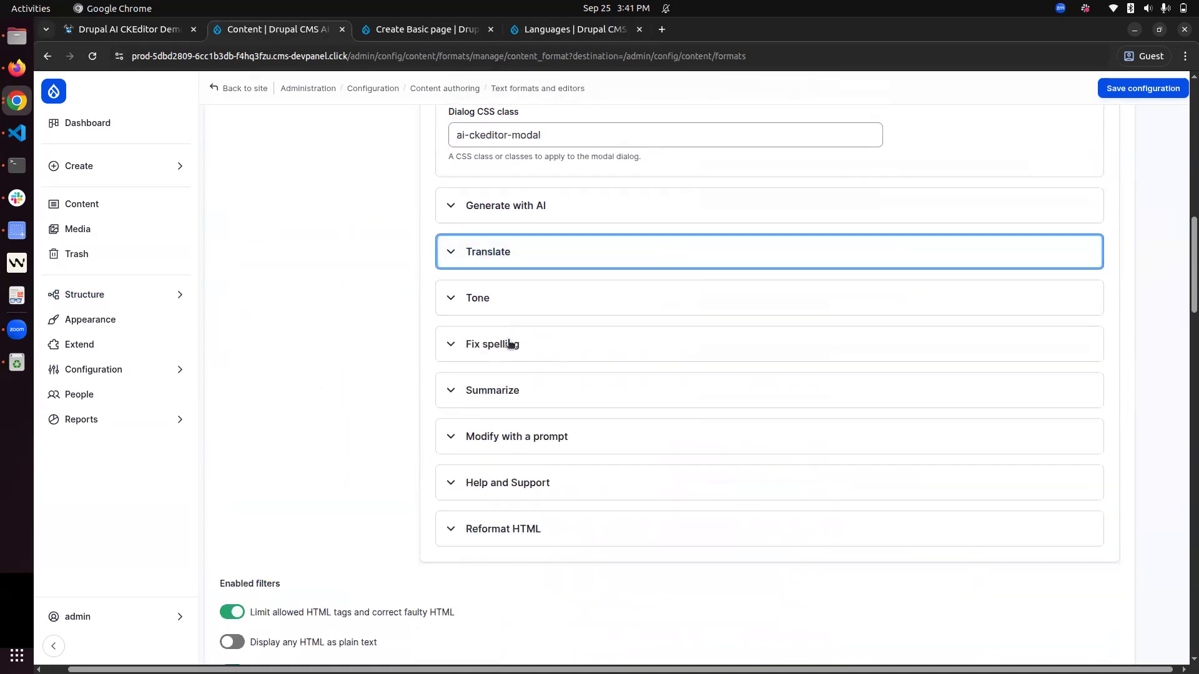
pyautogui.click(561, 390)
pyautogui.scroll(-3, 562, 391)
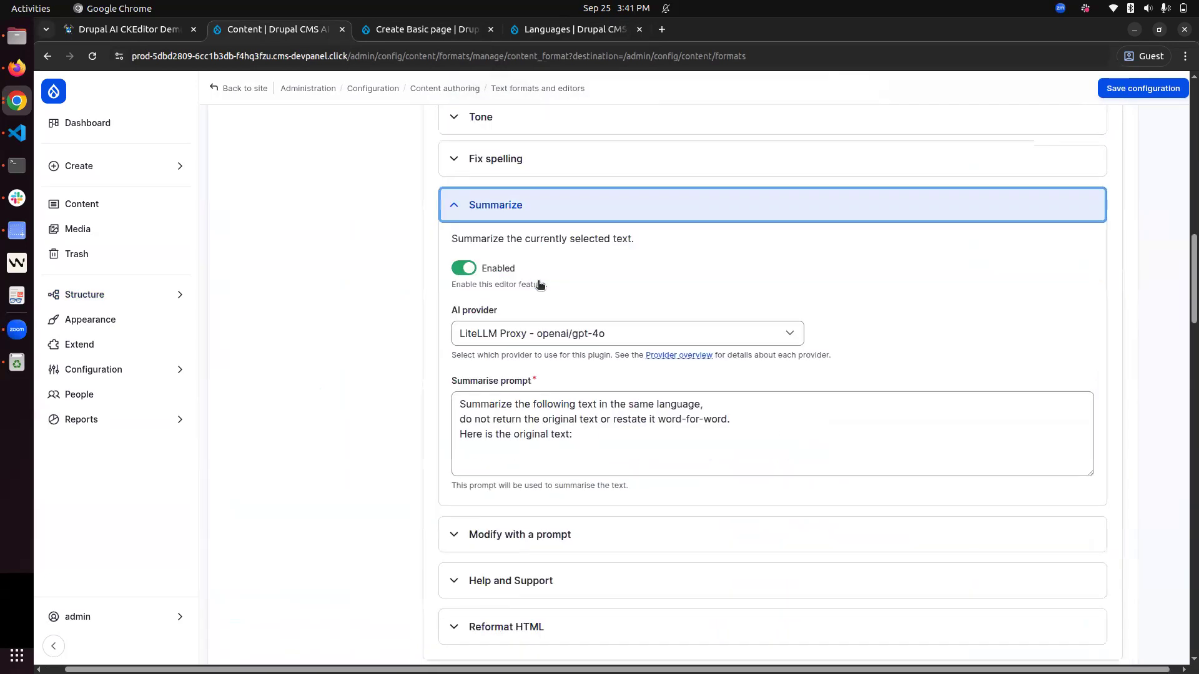
pyautogui.moveTo(597, 447); pyautogui.dragTo(445, 404)
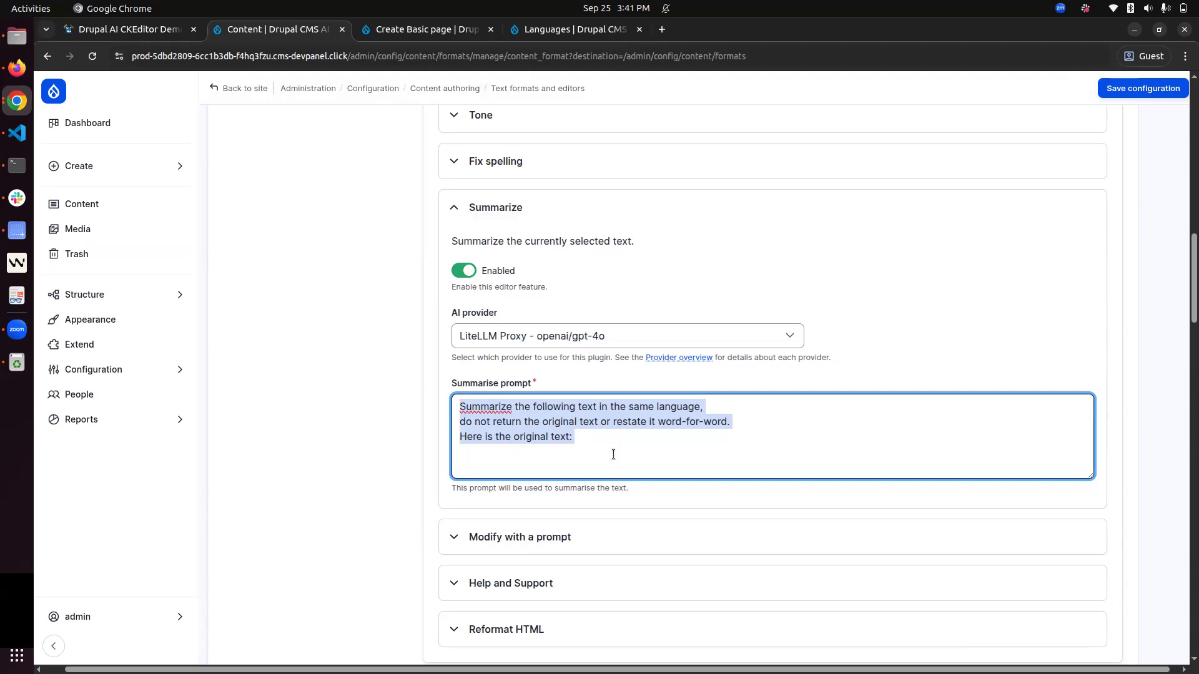
# Review the Modify with a prompt, Help and Support, and Reformat HTML settings of the AI tools plugin.
pyautogui.click(578, 537)
pyautogui.scroll(-6, 579, 538)
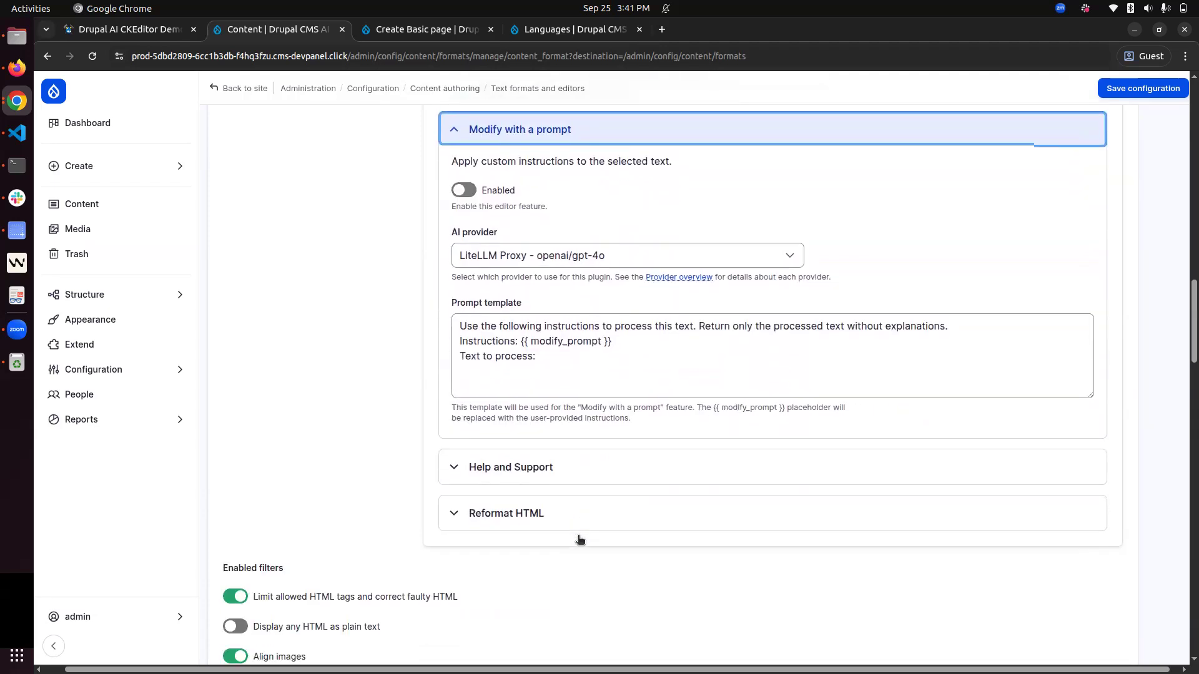
pyautogui.click(645, 469)
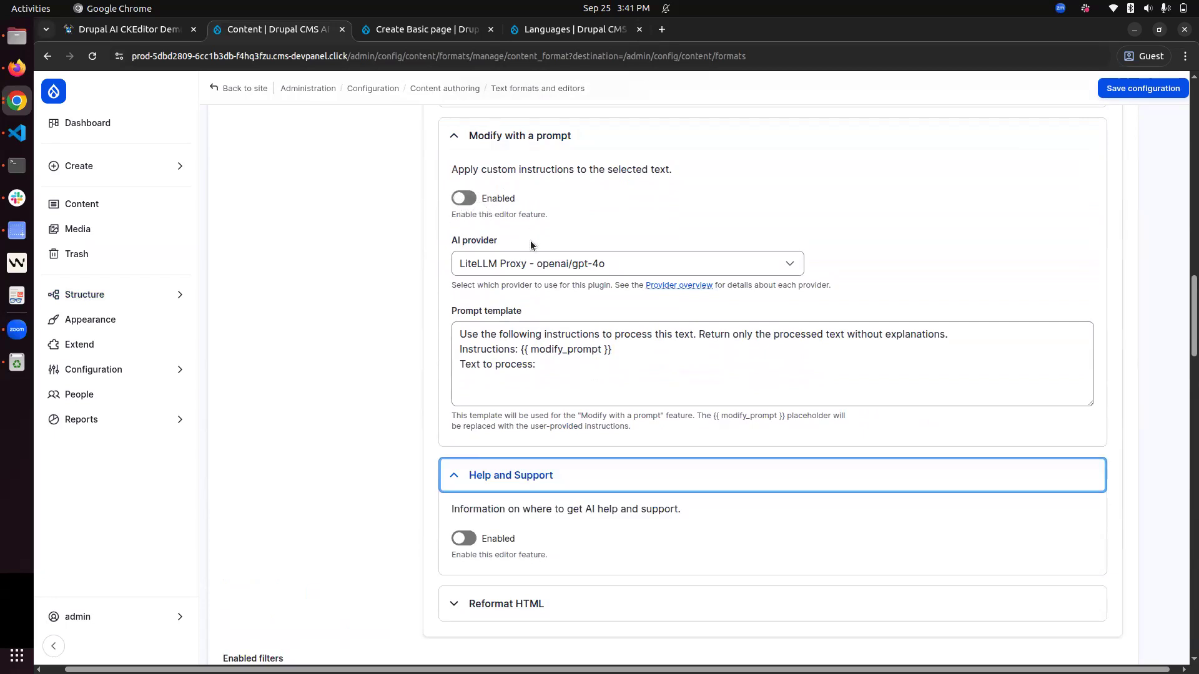
pyautogui.scroll(-1, 540, 437)
pyautogui.click(549, 512)
pyautogui.scroll(-3, 549, 511)
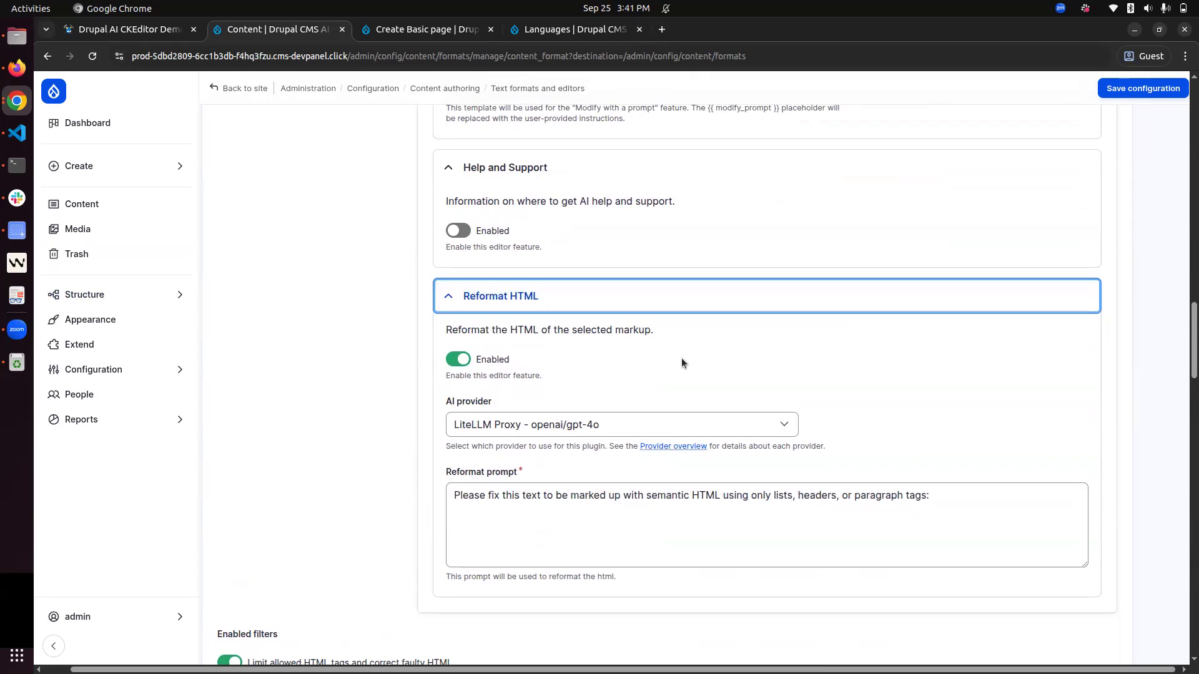
pyautogui.scroll(15, 681, 358)
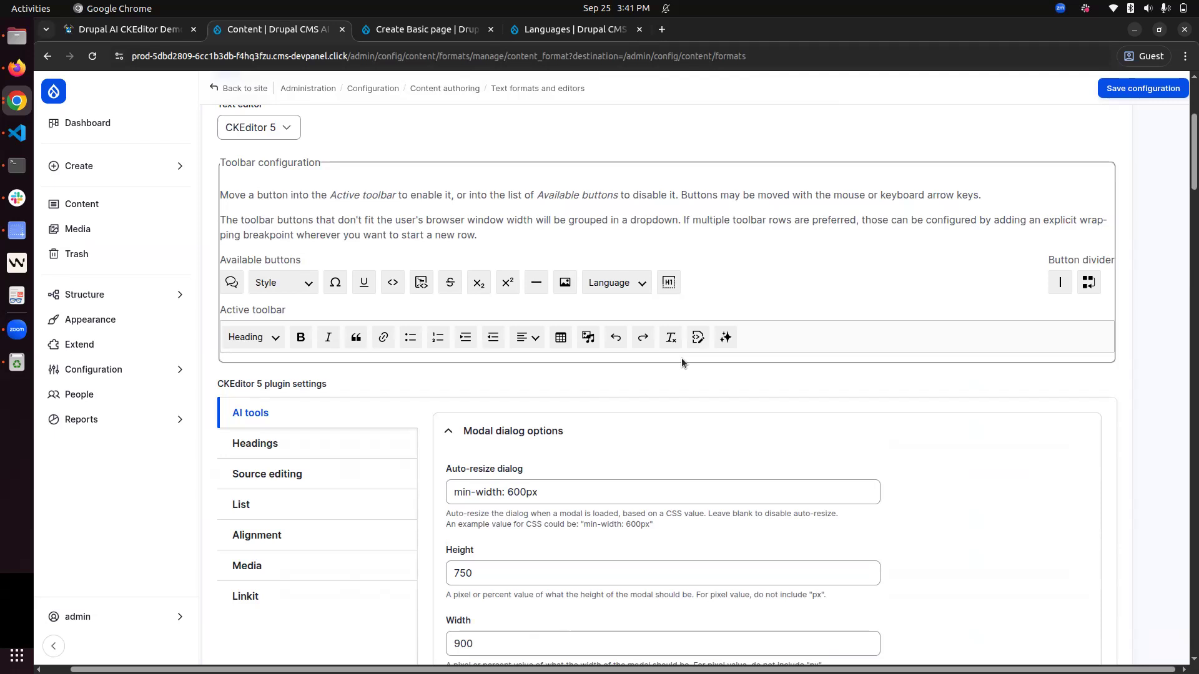
pyautogui.scroll(-3, 680, 358)
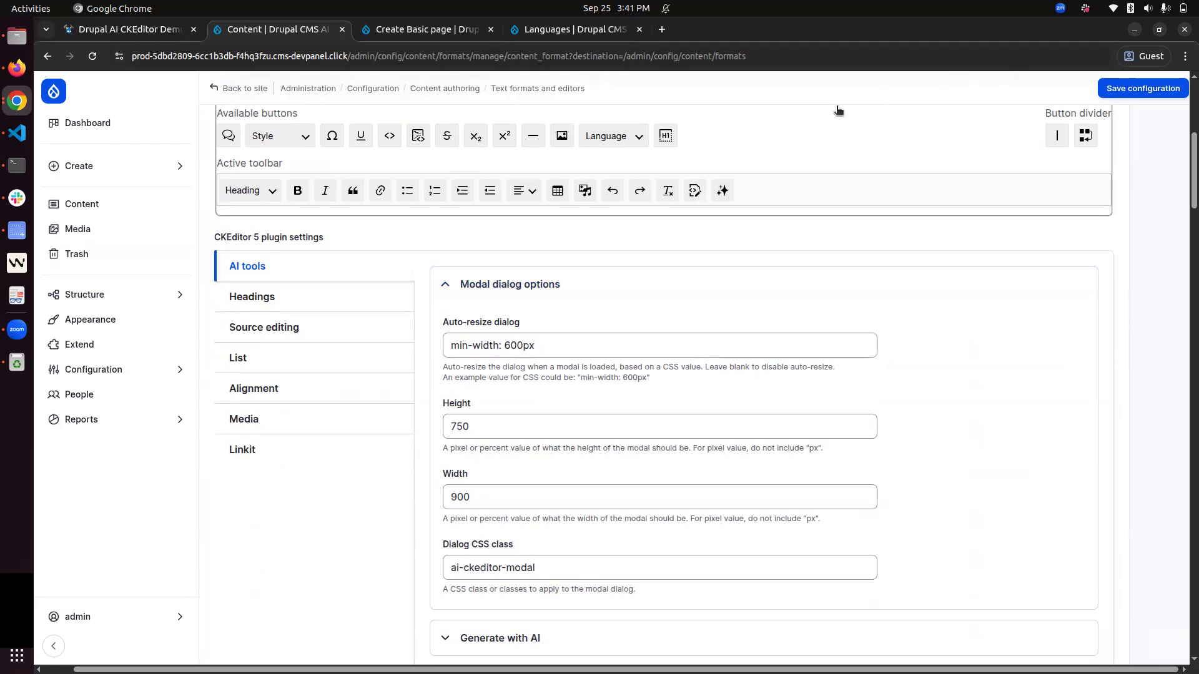
pyautogui.click(991, 77)
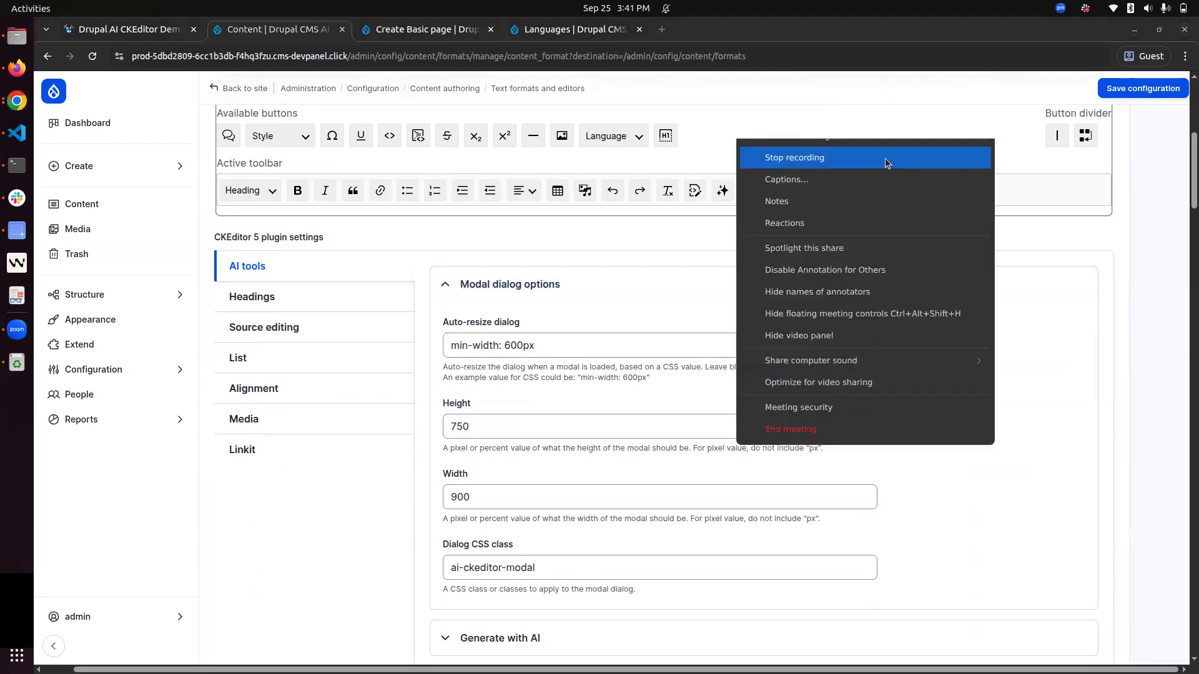